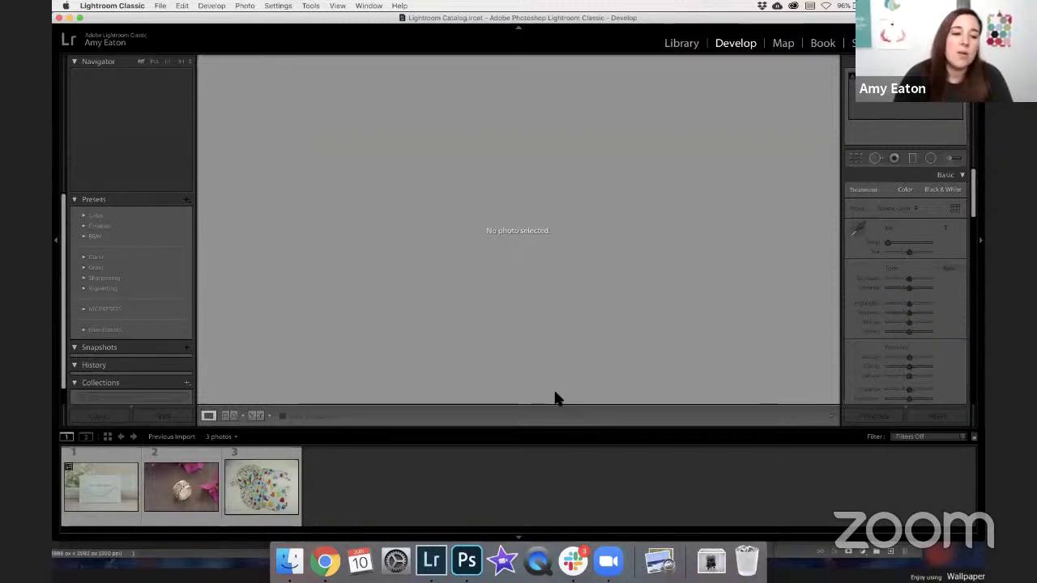
Crop the necklace card photo to a 4 x 3 aspect ratio and straighten it to an angle of 0.41
click(81, 483)
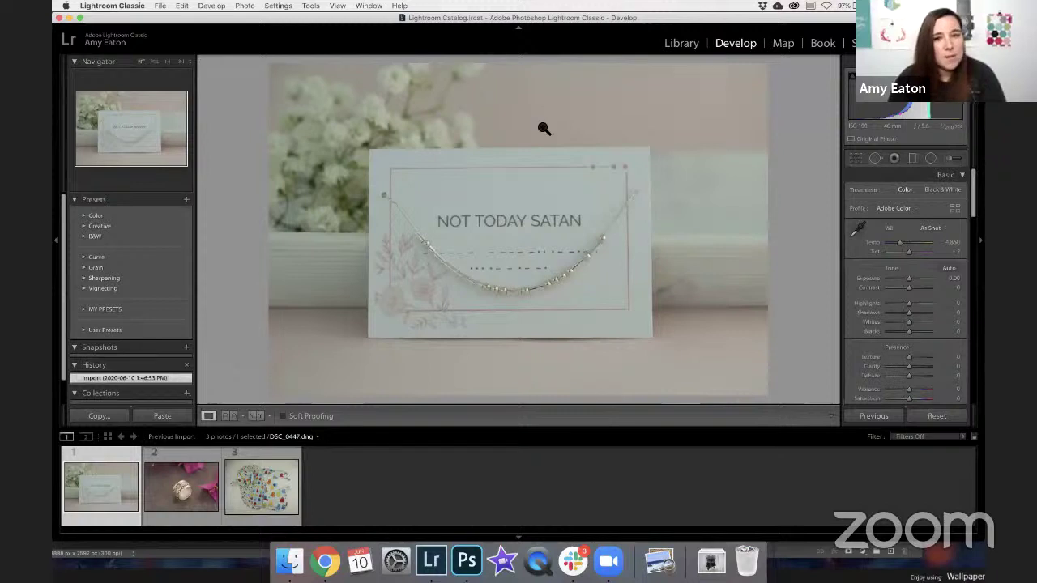
click(856, 157)
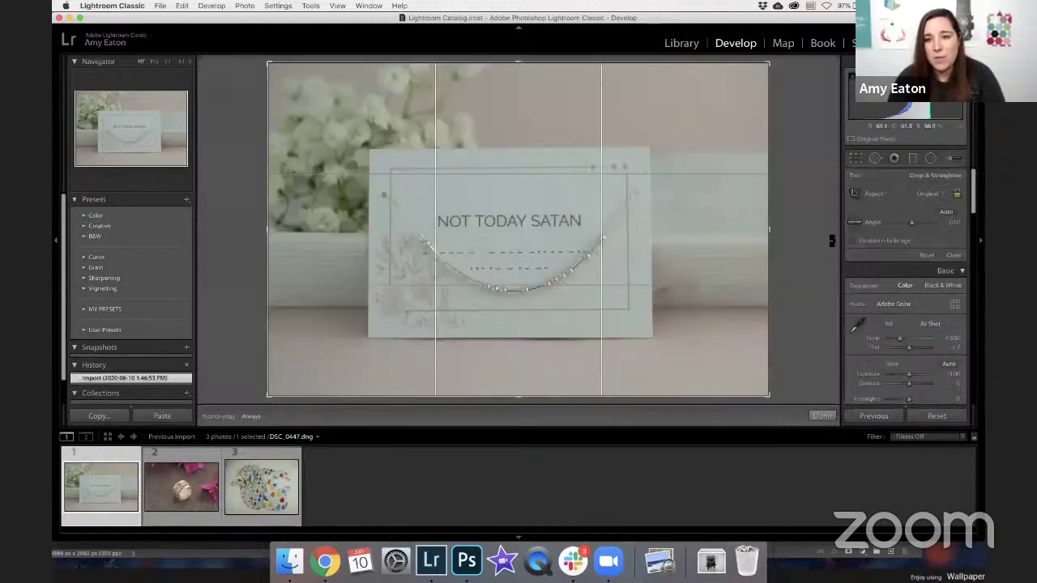
click(937, 196)
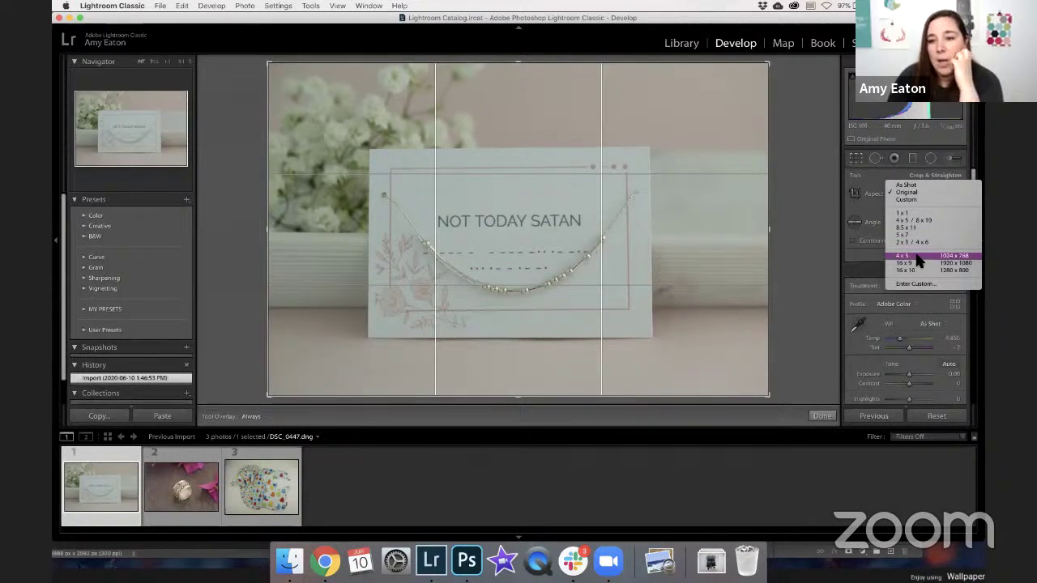
click(918, 258)
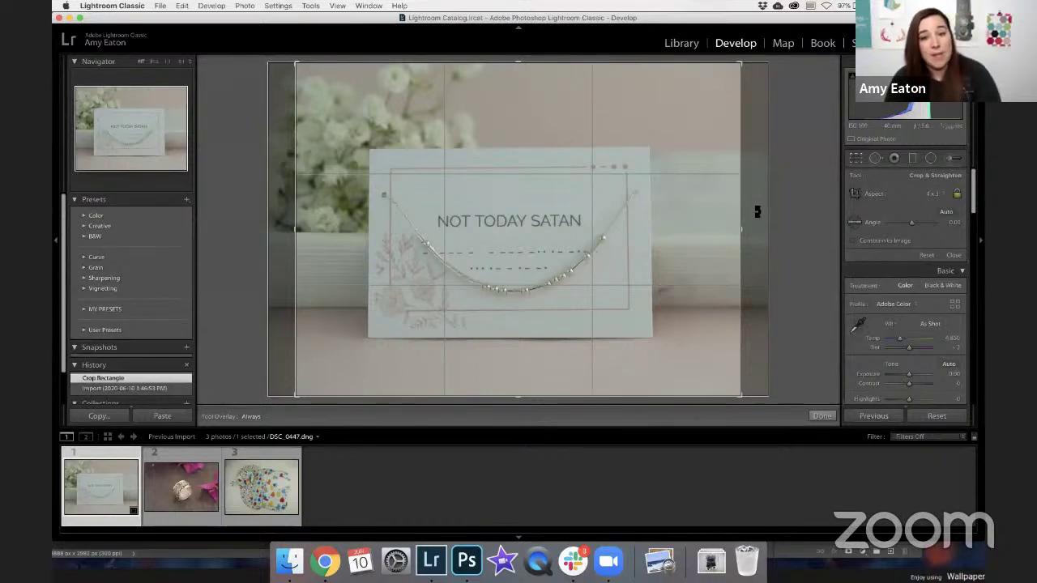
drag(760, 213, 762, 213)
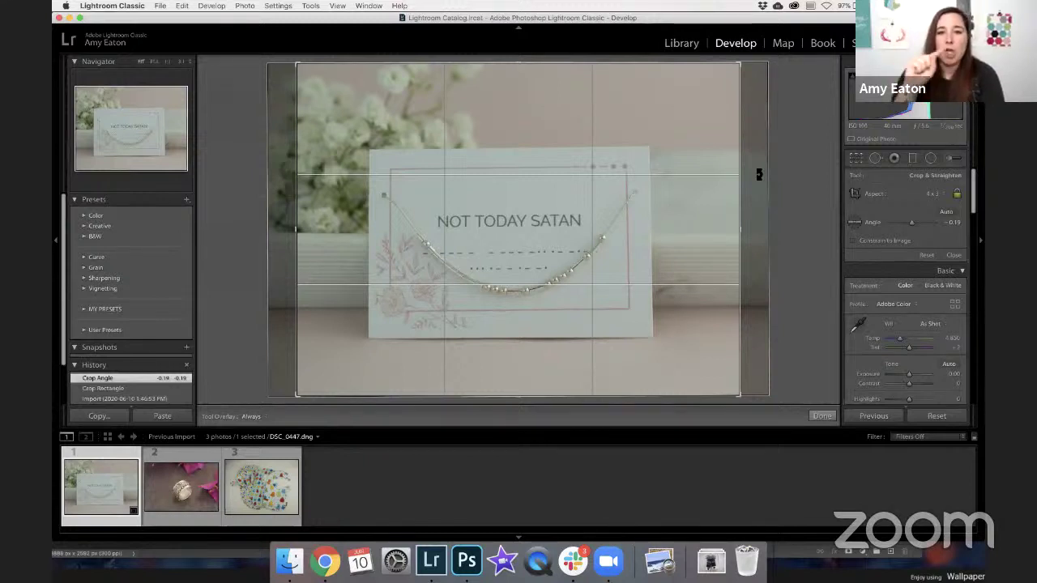
mouse_move(759, 174)
mouse_down()
mouse_move(752, 162)
mouse_move(752, 204)
mouse_move(777, 148)
mouse_move(762, 176)
mouse_up()
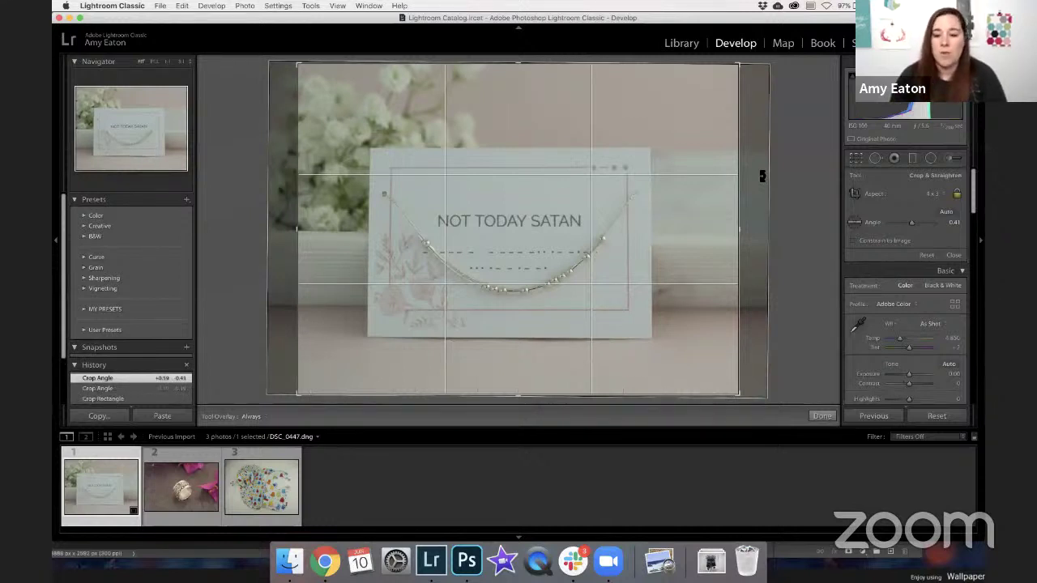
key(Return)
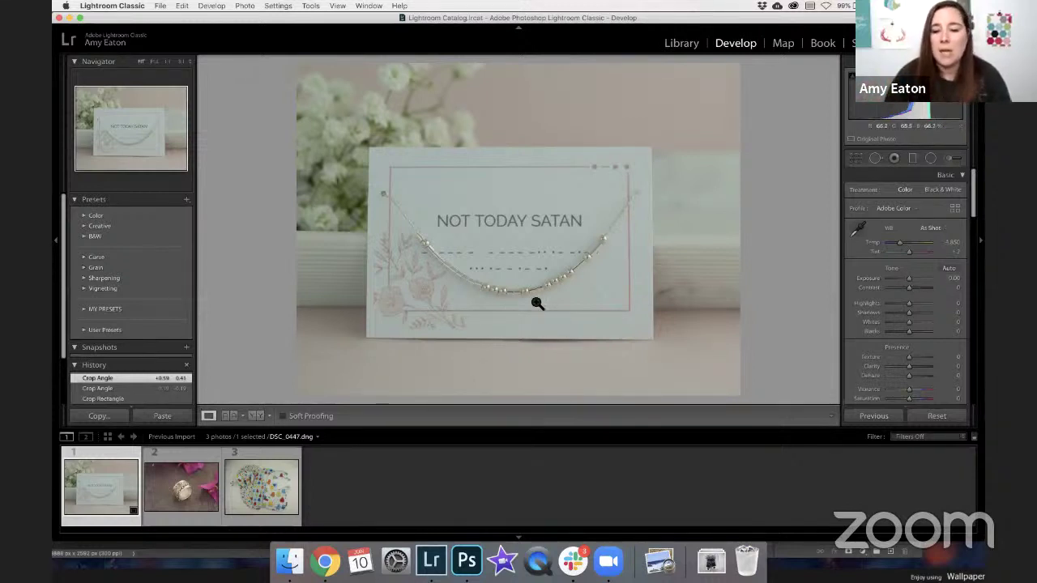
Brighten the necklace card photo by raising Exposure to +0.70 and Whites to +59
key(F2)
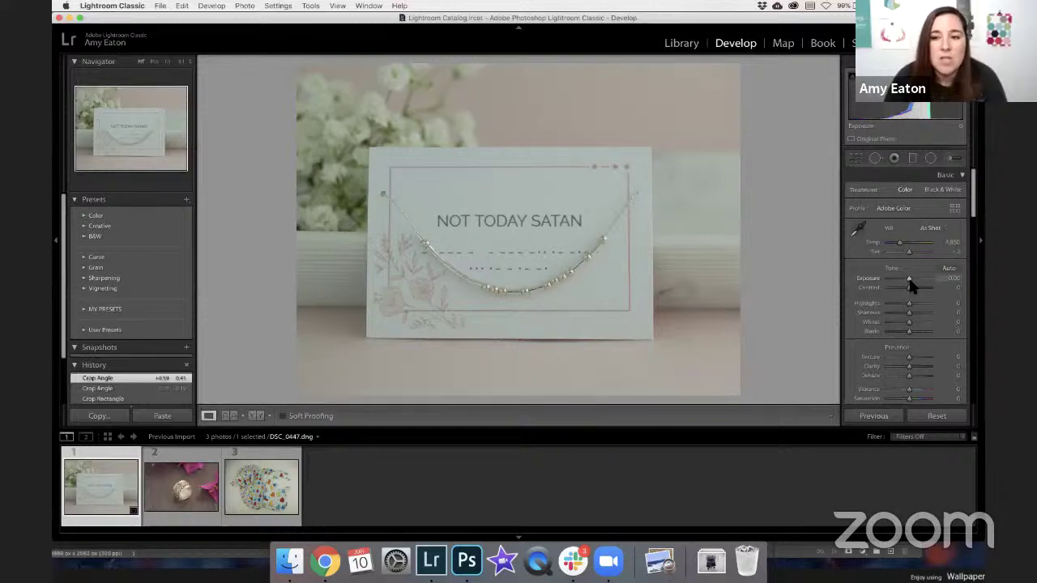
drag(911, 285, 913, 285)
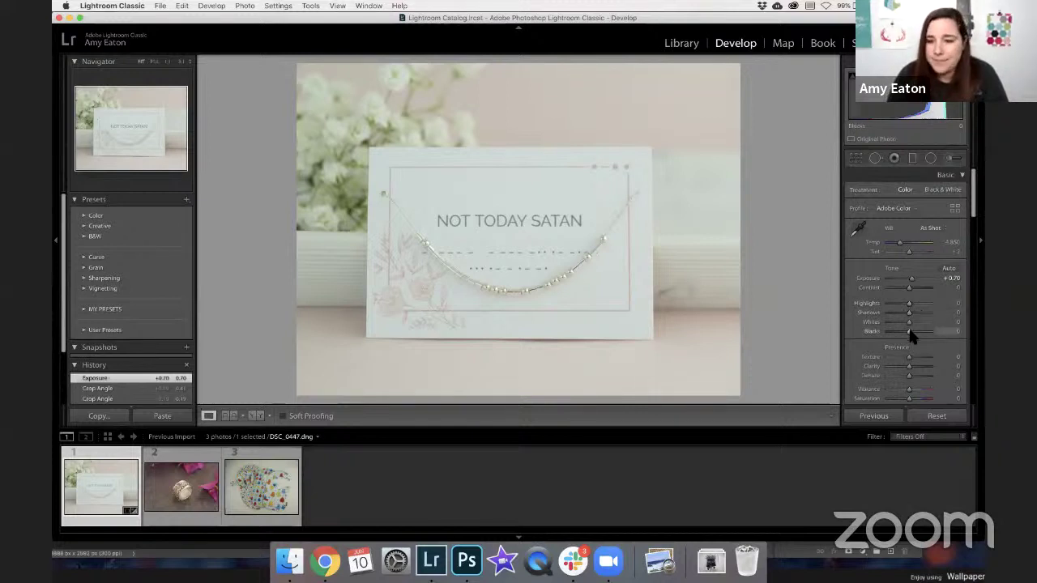
drag(909, 324, 919, 327)
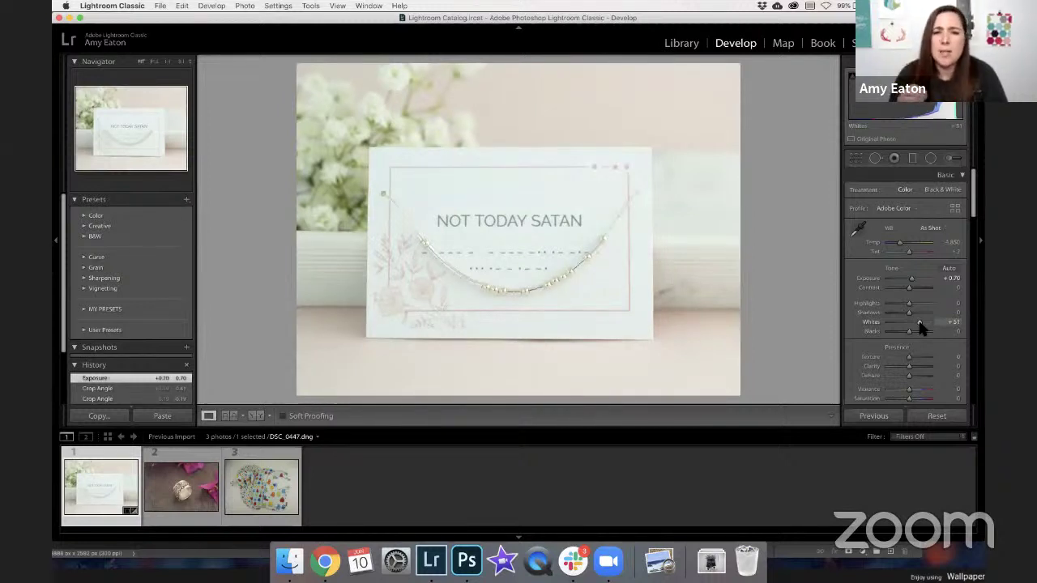
drag(919, 327, 919, 327)
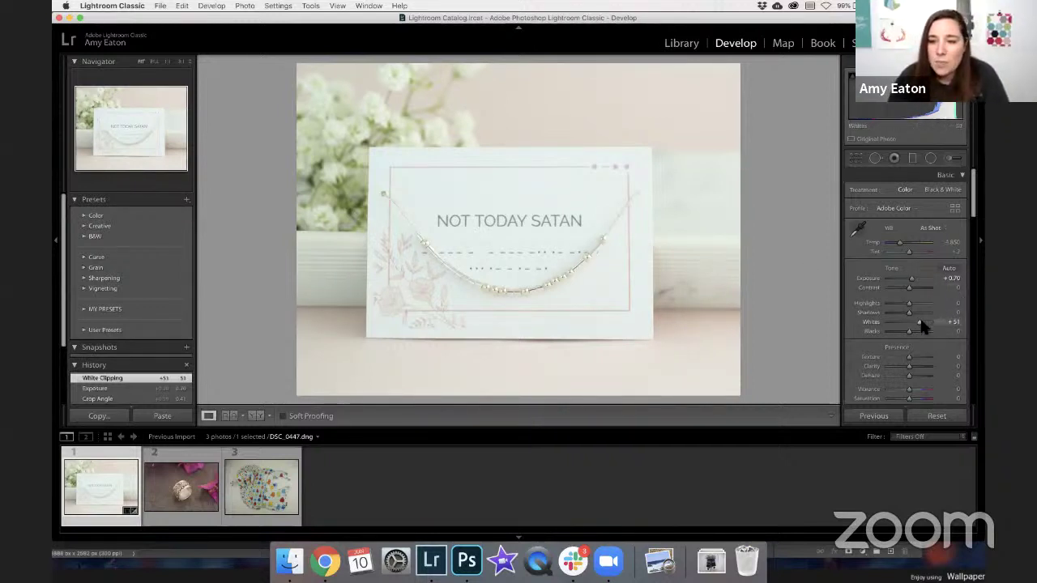
drag(920, 321, 923, 321)
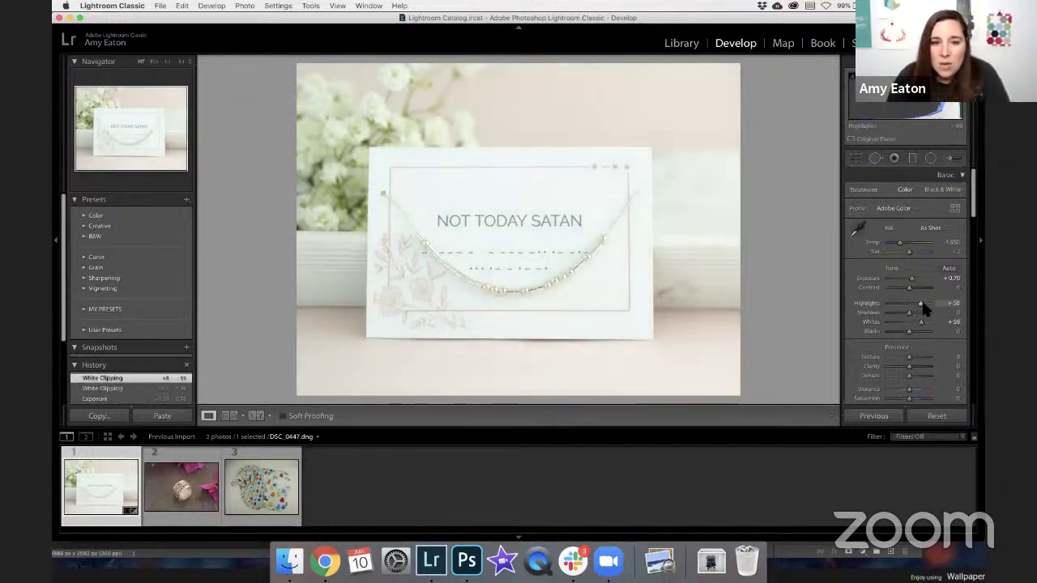
Set the card photo's Highlights to +36, Shadows to -19 and Blacks to -30
drag(909, 303, 917, 305)
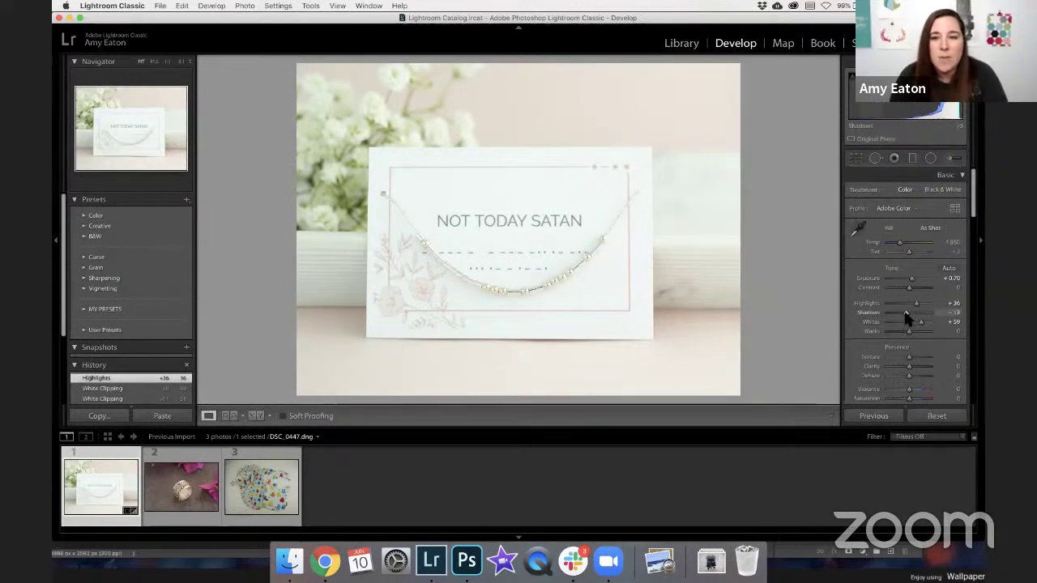
drag(905, 314, 898, 335)
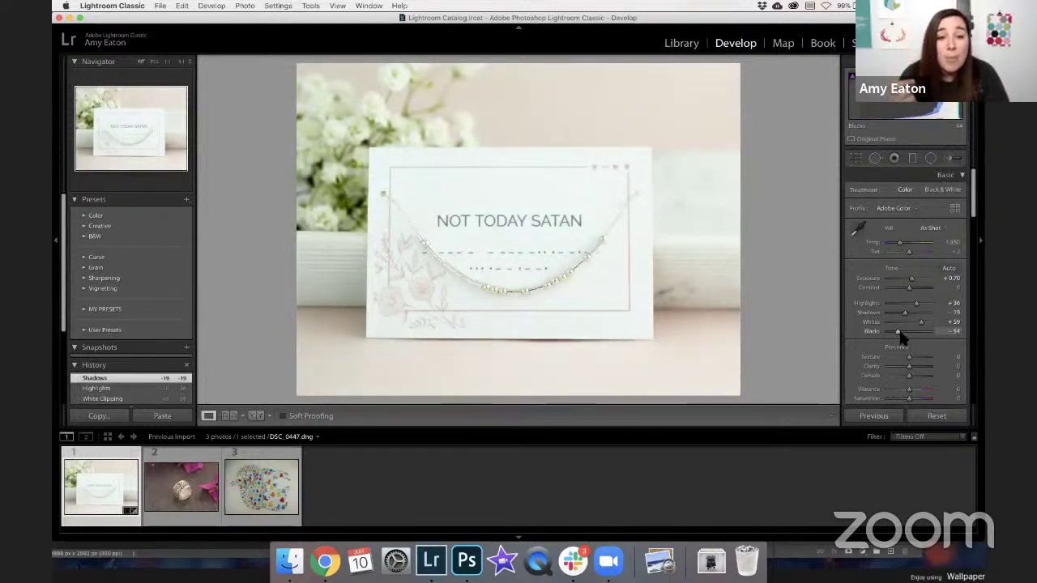
drag(899, 333, 903, 333)
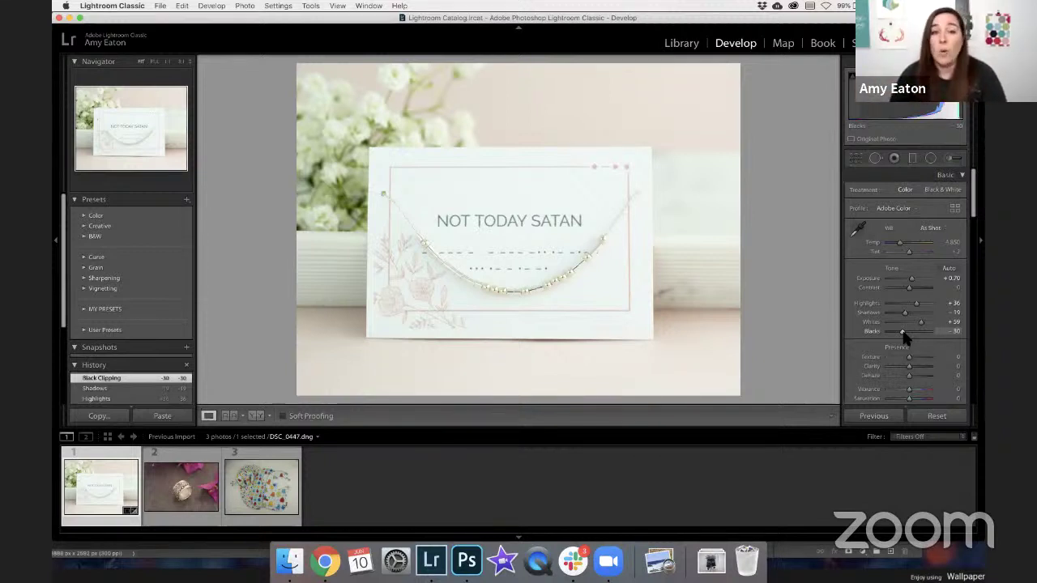
Set a custom white balance by sampling the card's white margin, then undo and redo it to compare
click(861, 234)
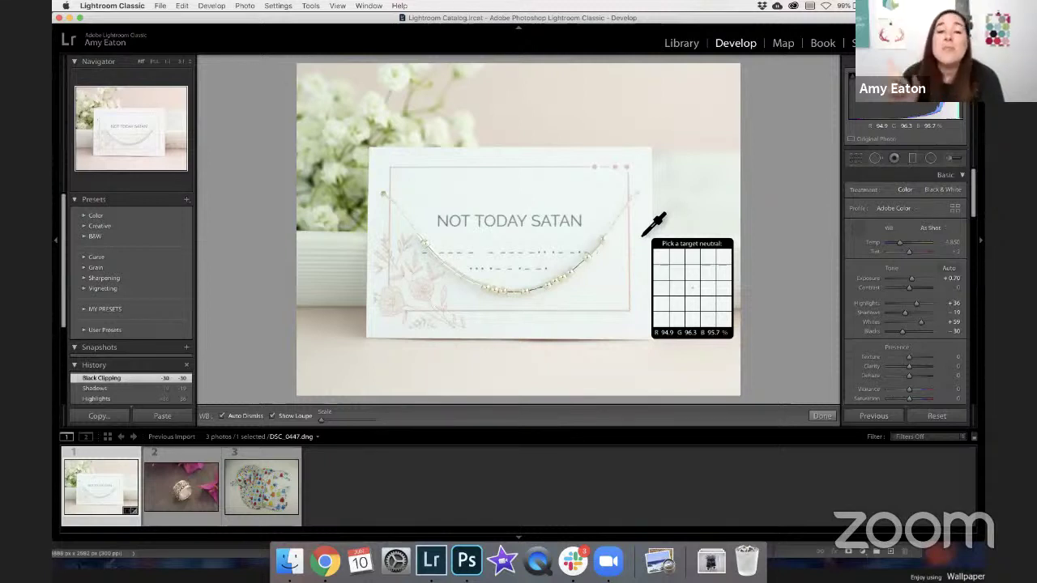
click(643, 233)
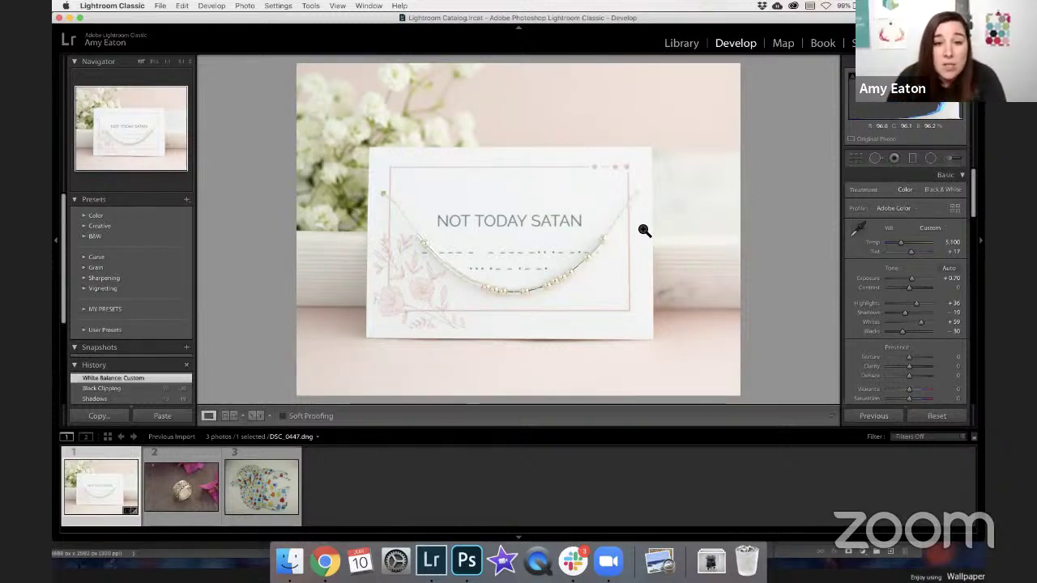
key(super+z)
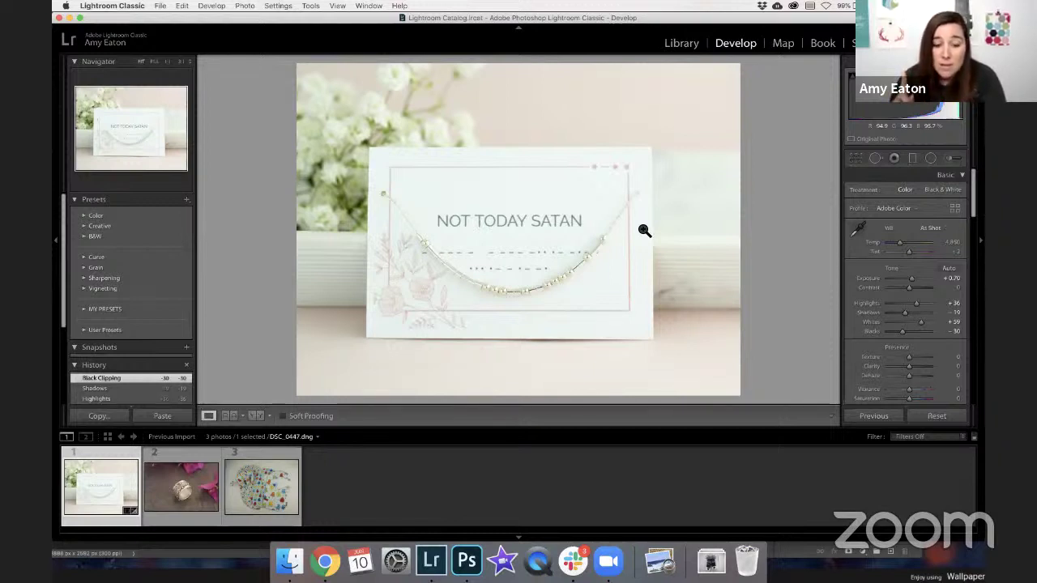
key(super+shift+z)
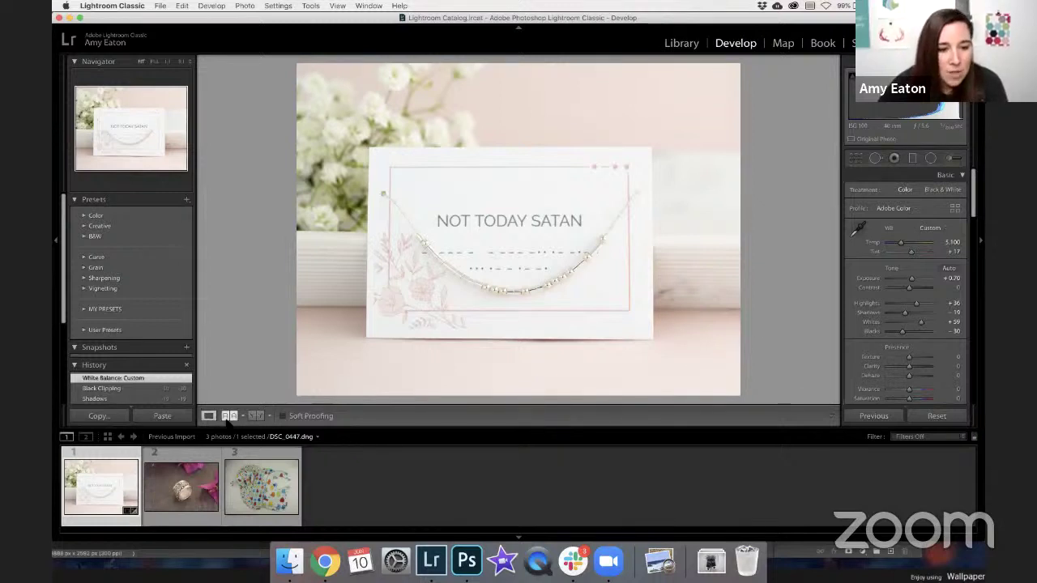
Compare the card photo's before and after versions side by side, swapping their settings and swapping them back
click(256, 416)
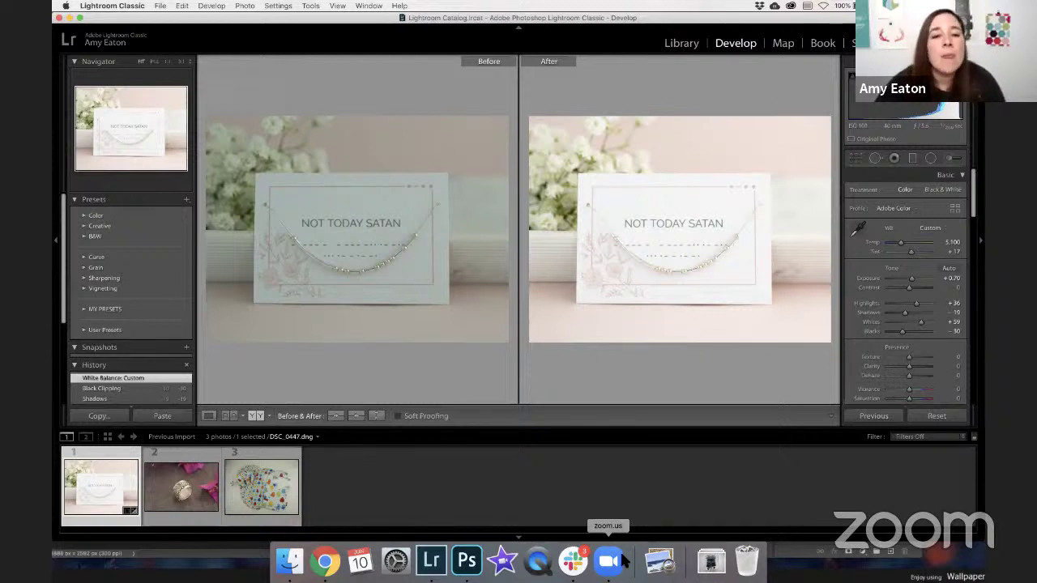
click(376, 415)
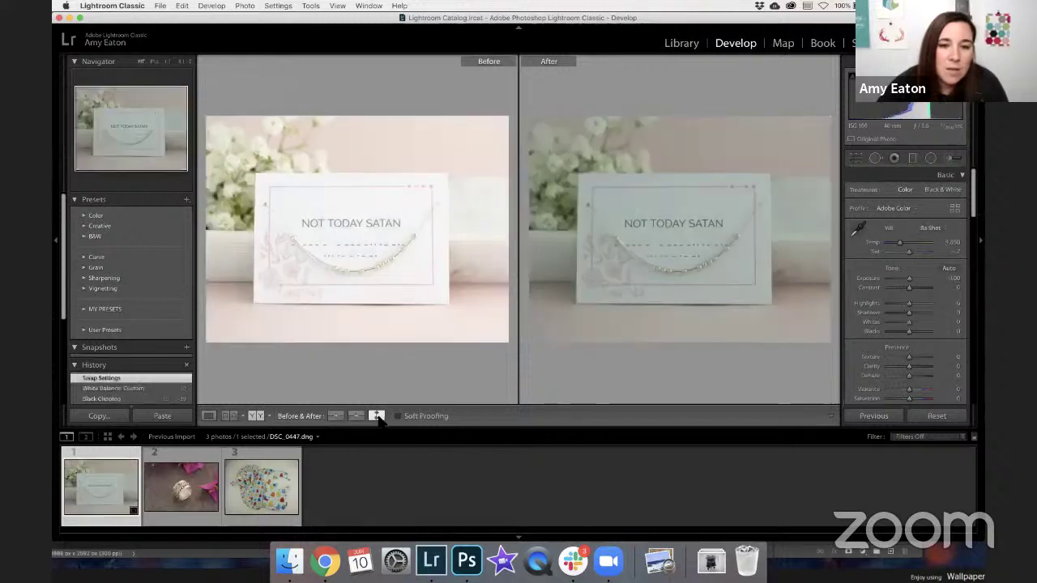
click(377, 416)
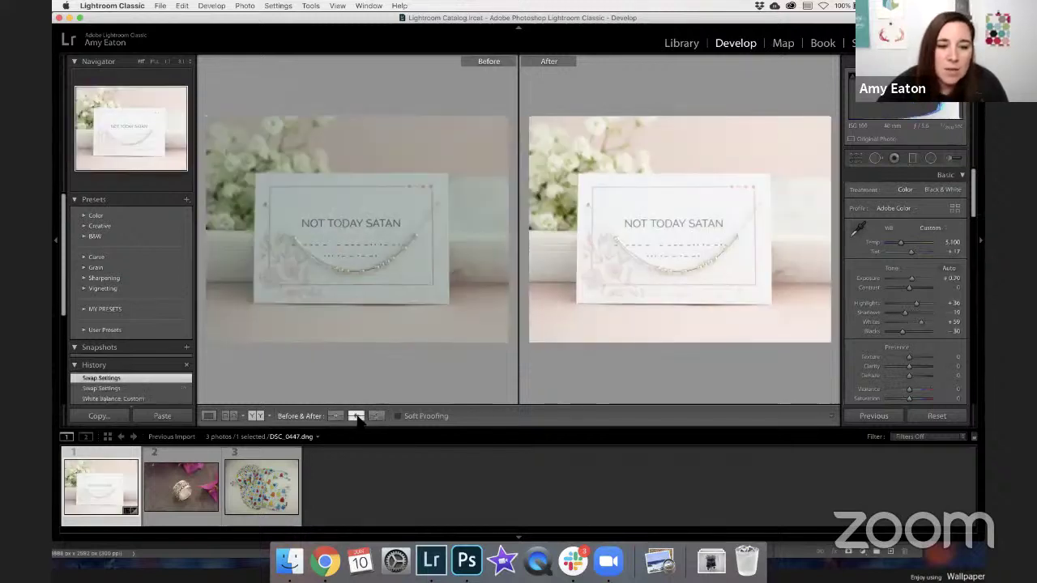
Copy the After settings to the Before version and compare both in the split and Left/Right views
click(356, 417)
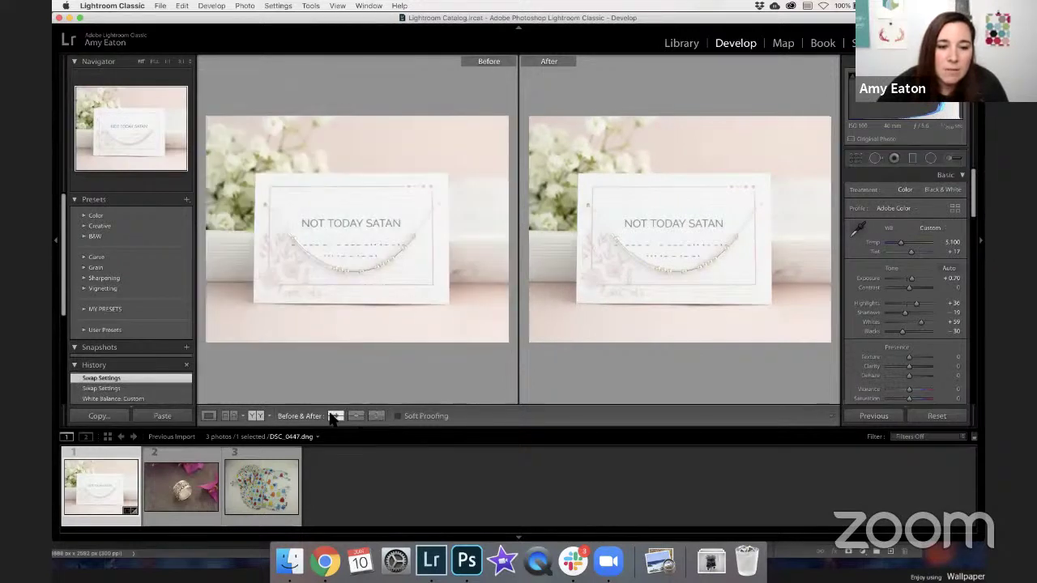
click(258, 416)
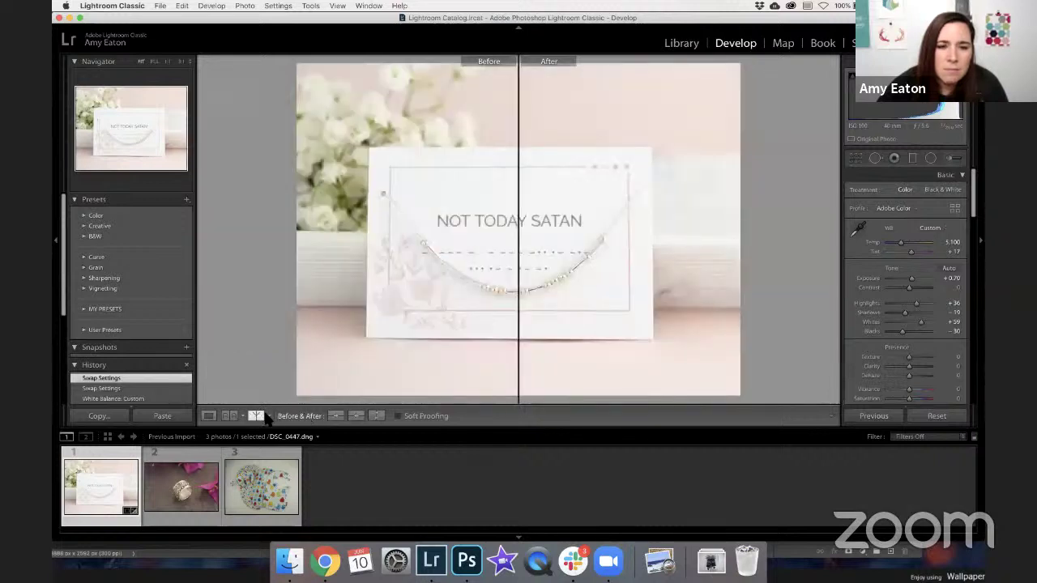
click(269, 416)
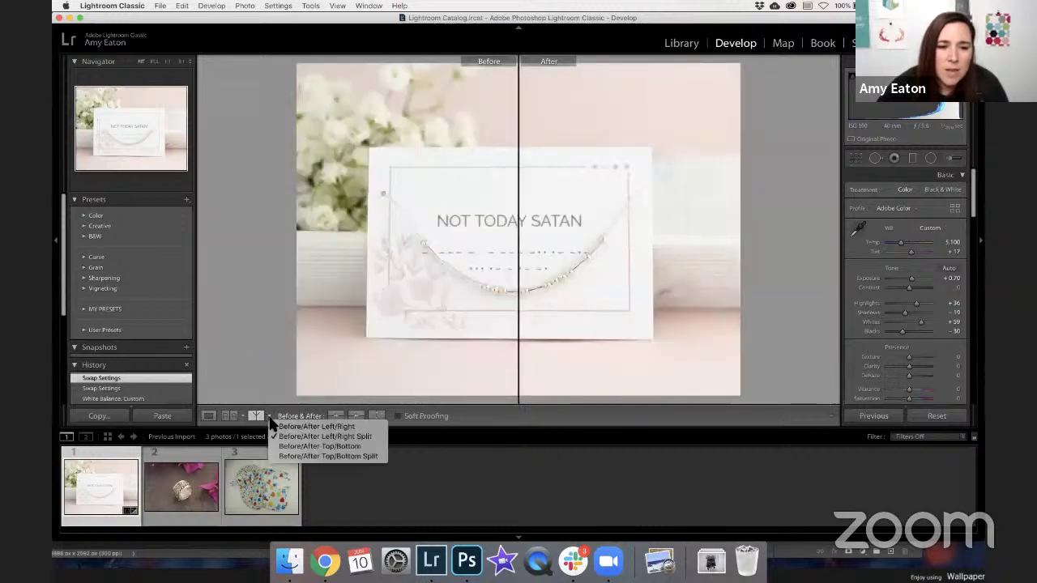
click(292, 426)
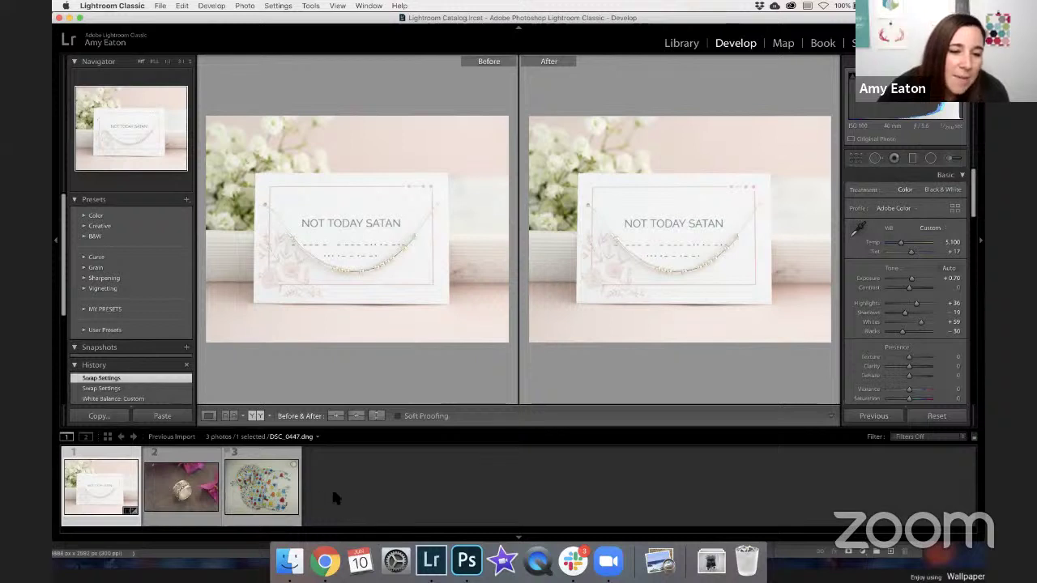
click(270, 416)
click(280, 426)
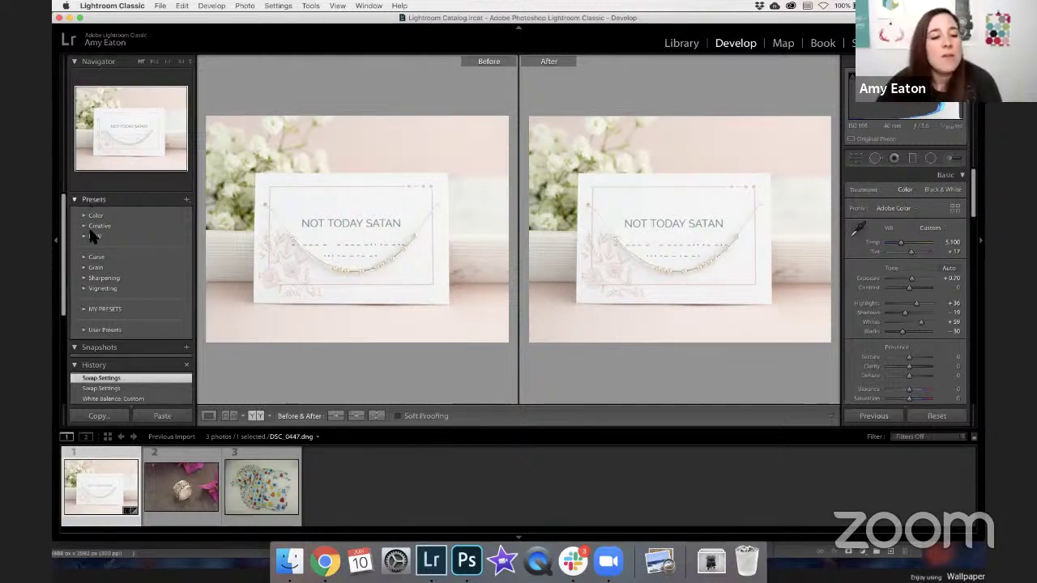
Show the ring photo on its own and set its crop aspect ratio to 4 x 3
click(172, 509)
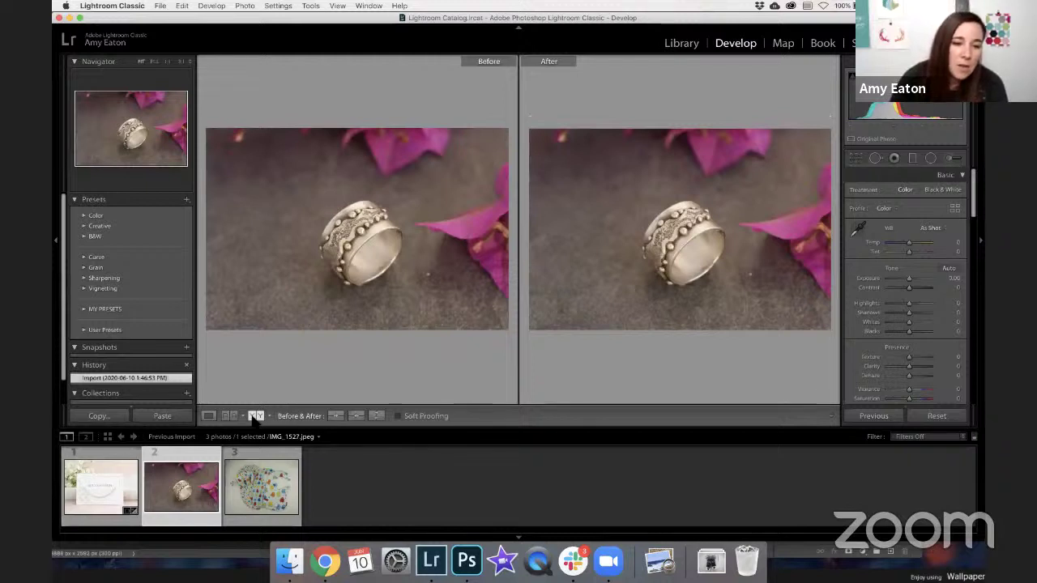
click(208, 416)
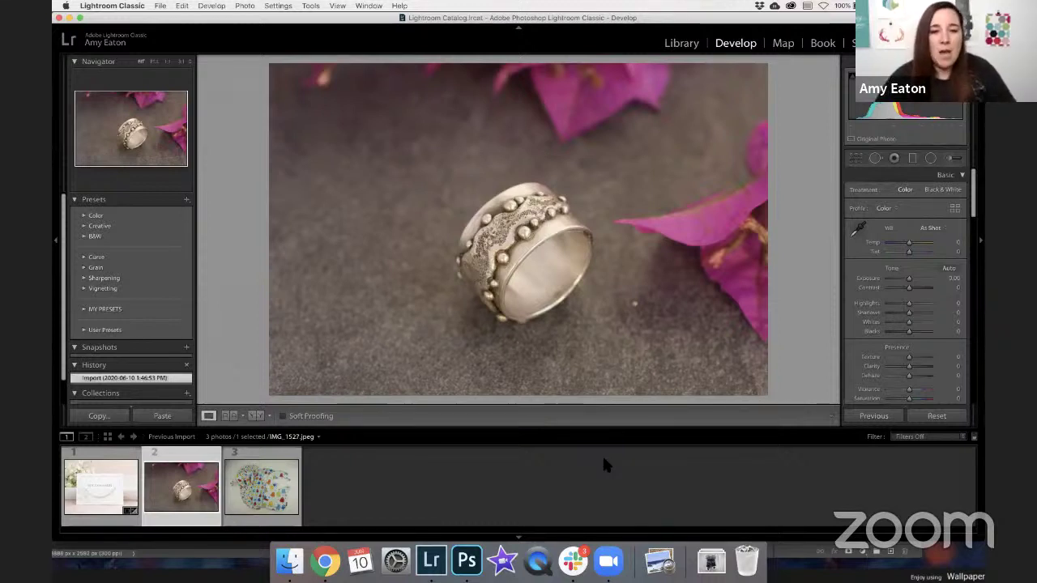
click(857, 161)
click(928, 193)
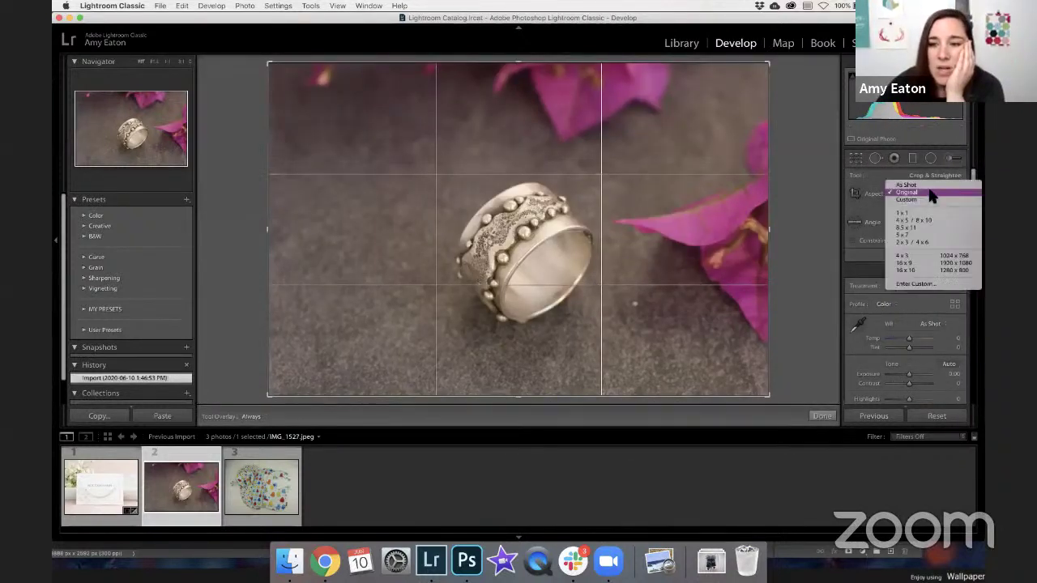
click(913, 258)
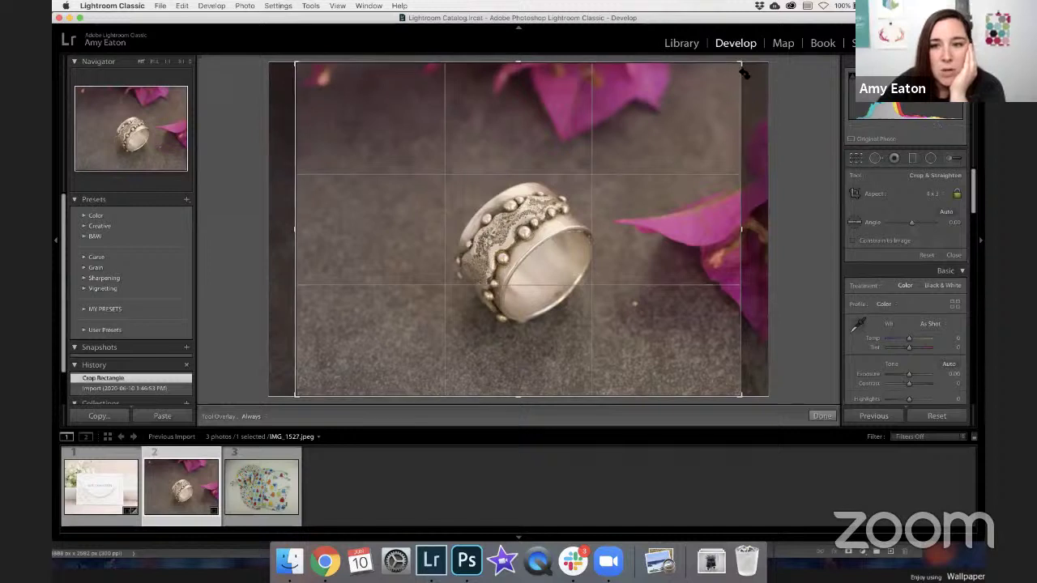
Tighten the crop frame around the ring, reposition the photo inside it and apply the crop
drag(741, 64, 736, 69)
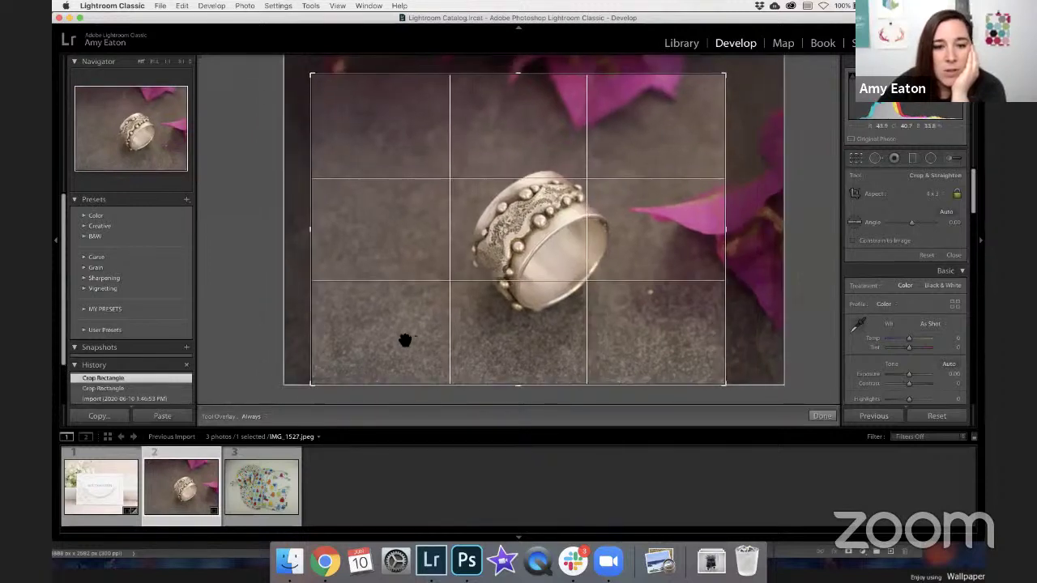
drag(319, 378, 324, 370)
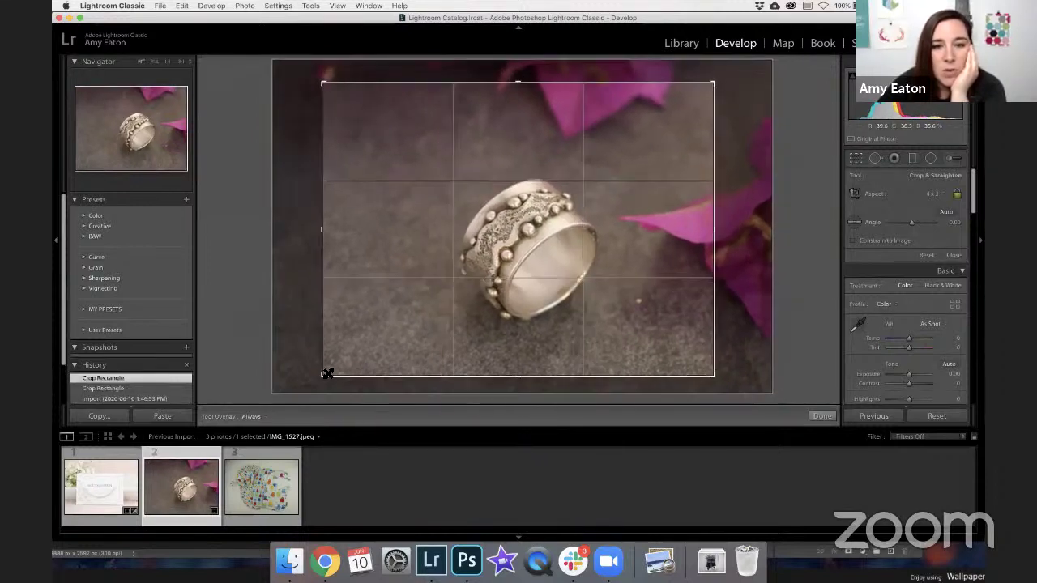
drag(519, 253, 509, 248)
key(Return)
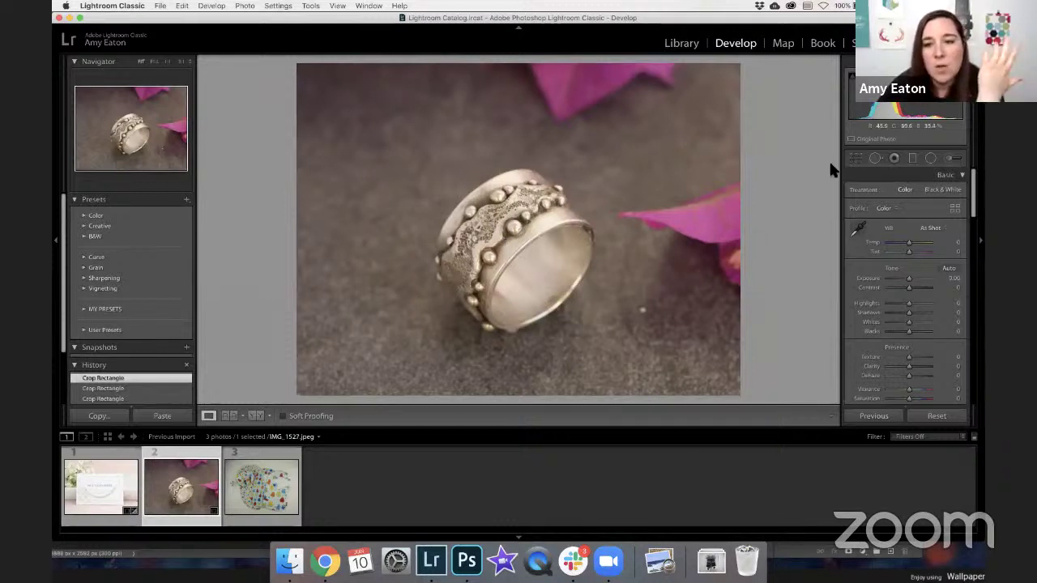
Reopen the ring photo's crop, enlarge the frame slightly at two opposite corners and apply it
click(856, 159)
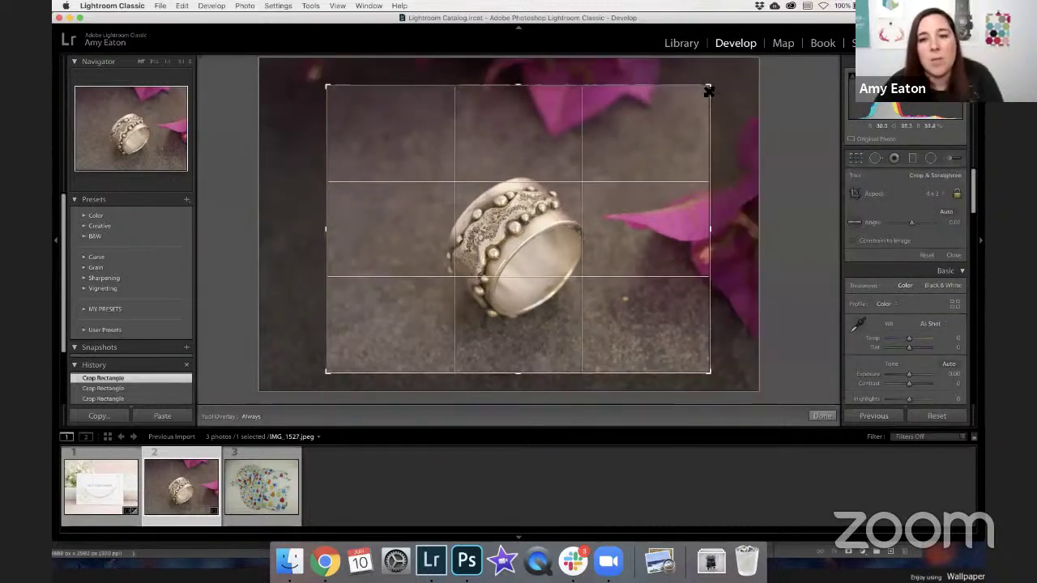
drag(710, 89, 723, 76)
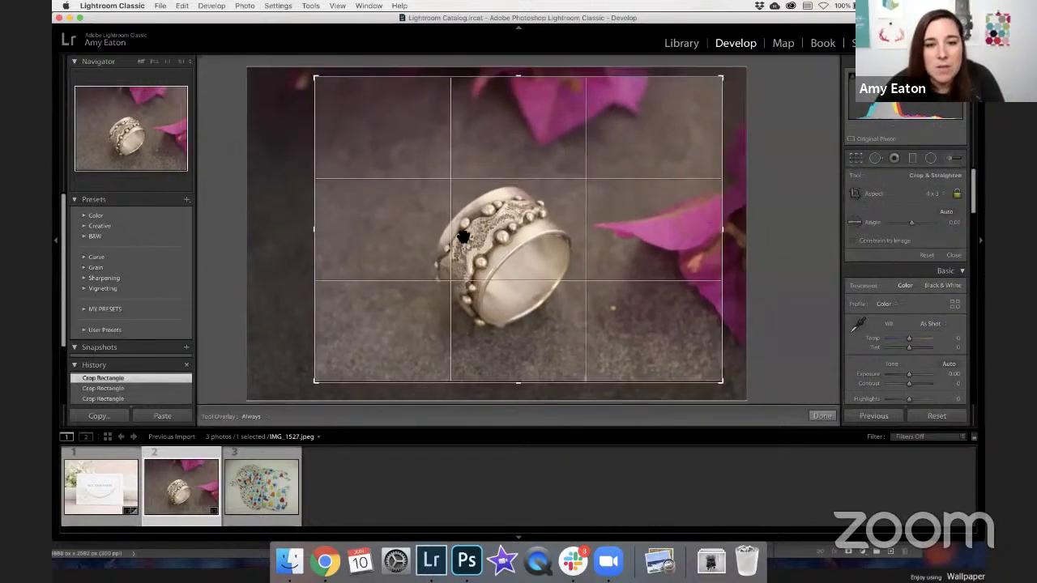
drag(316, 380, 306, 391)
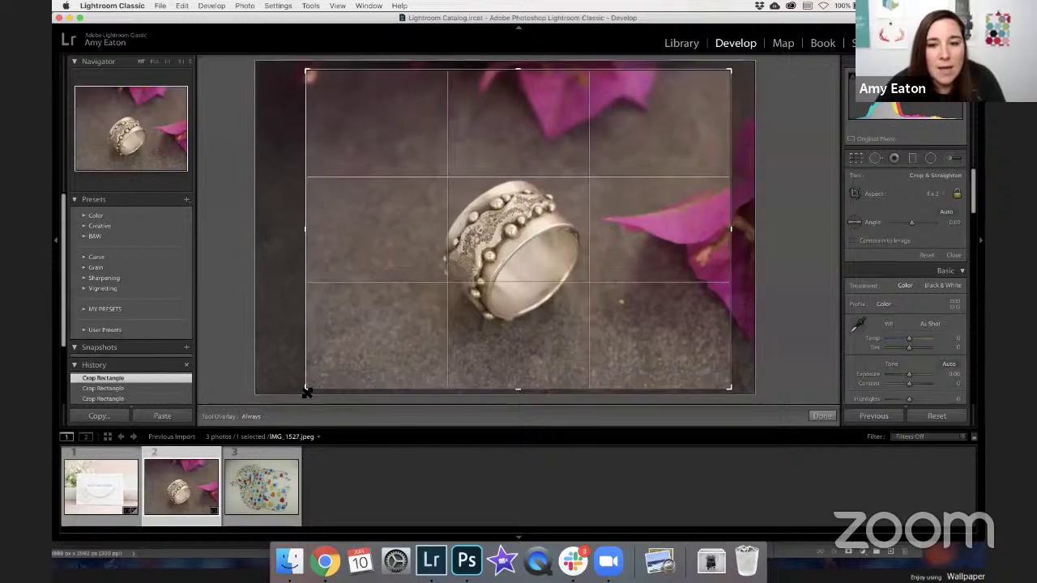
key(Return)
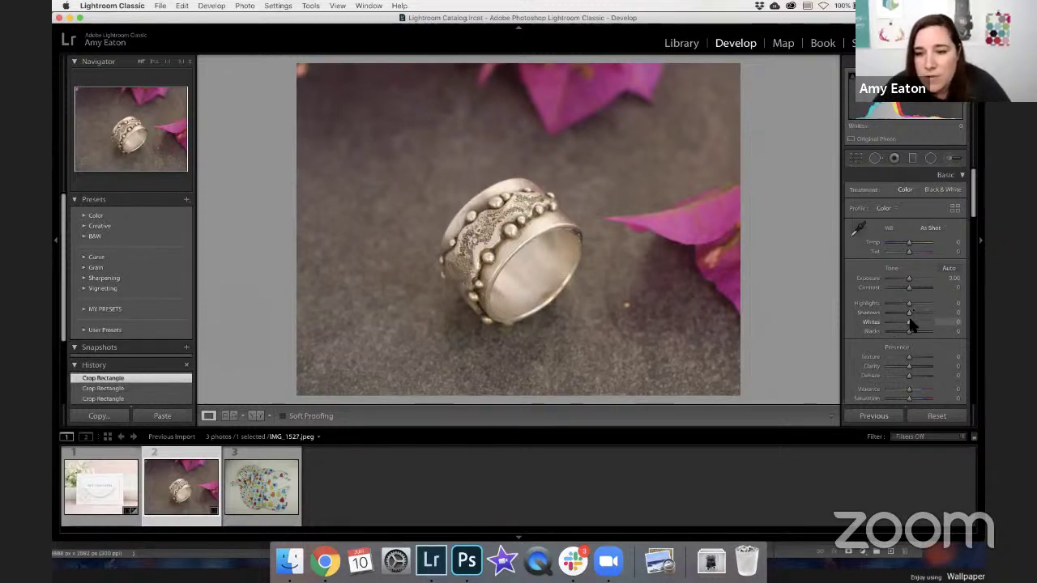
Set the ring photo's Highlights to +29, Shadows to -39, Whites to +41 and Blacks to -23, and check against the Before view
mouse_move(915, 321)
mouse_down()
mouse_move(914, 300)
mouse_move(899, 315)
mouse_move(905, 338)
mouse_up()
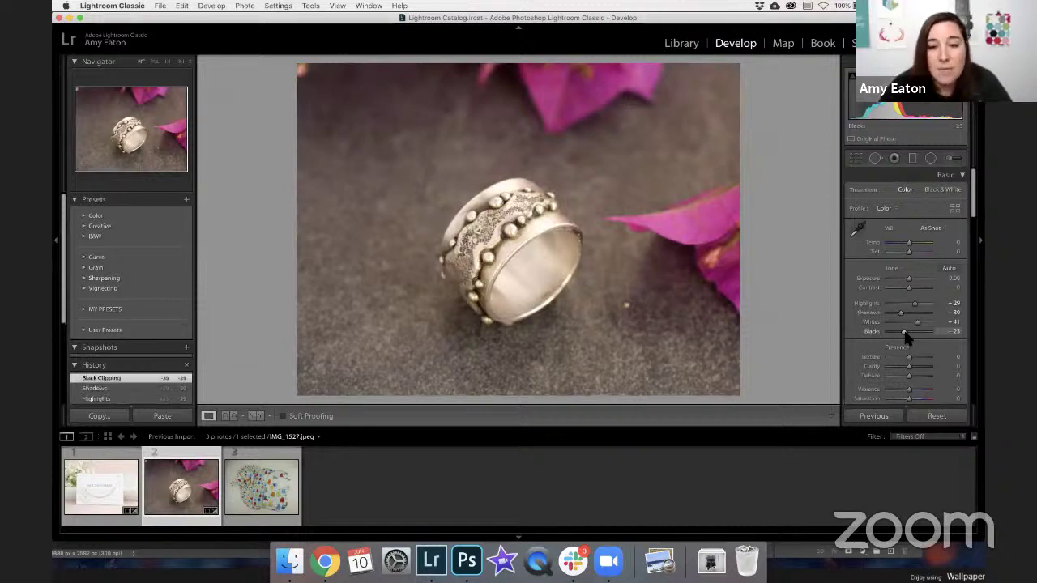
key(backslash)
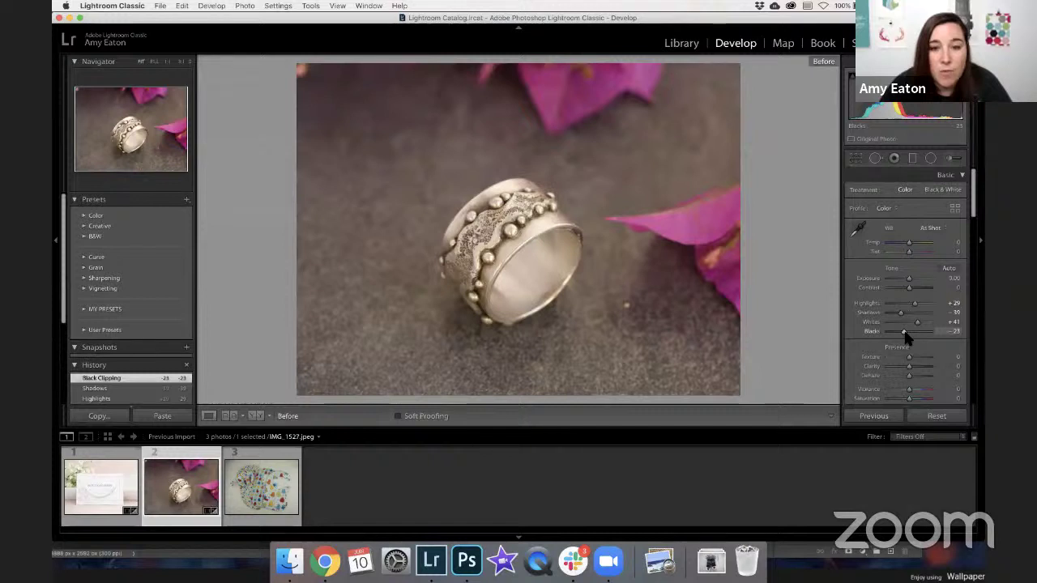
key(backslash)
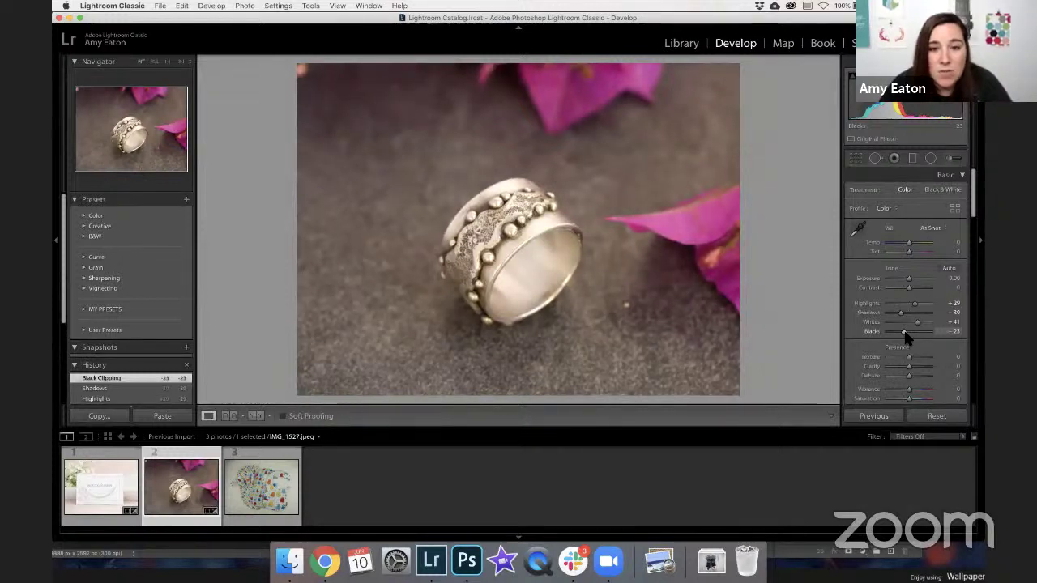
key(backslash)
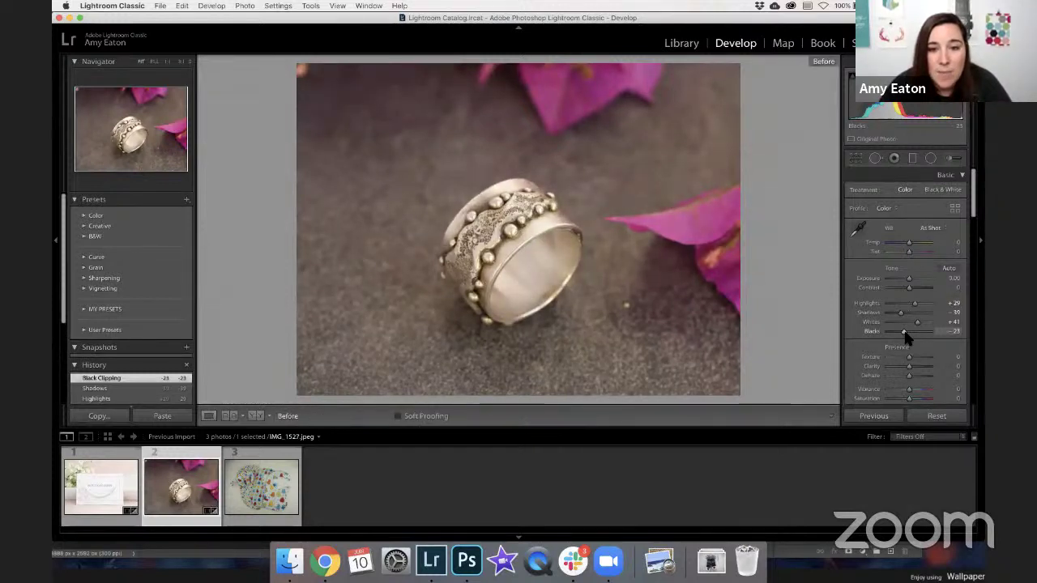
key(backslash)
key(backslash)
key(backslash)
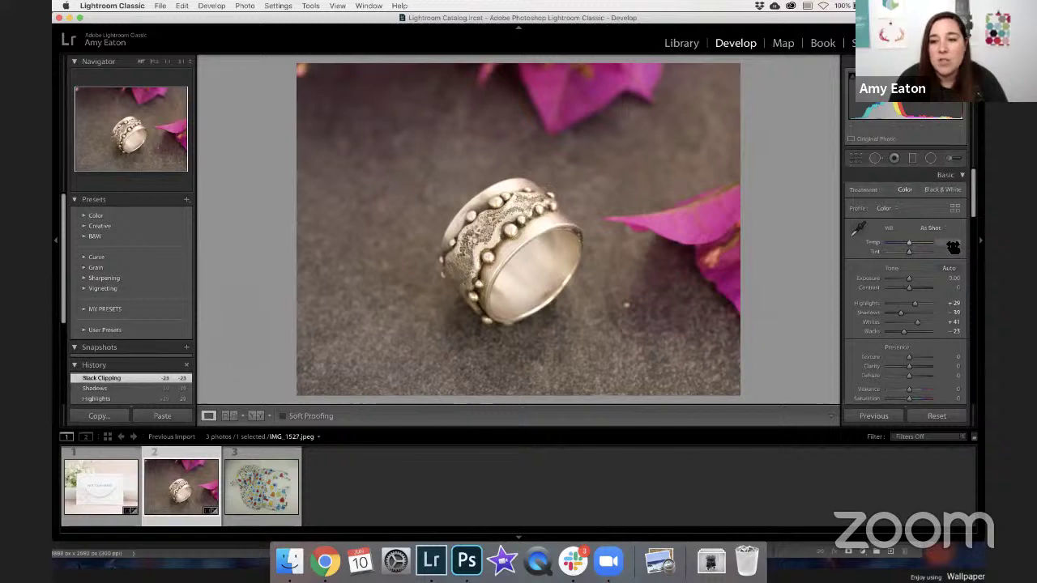
Correct the ring photo's white balance by setting Temp to -7 and Tint to -3
click(954, 244)
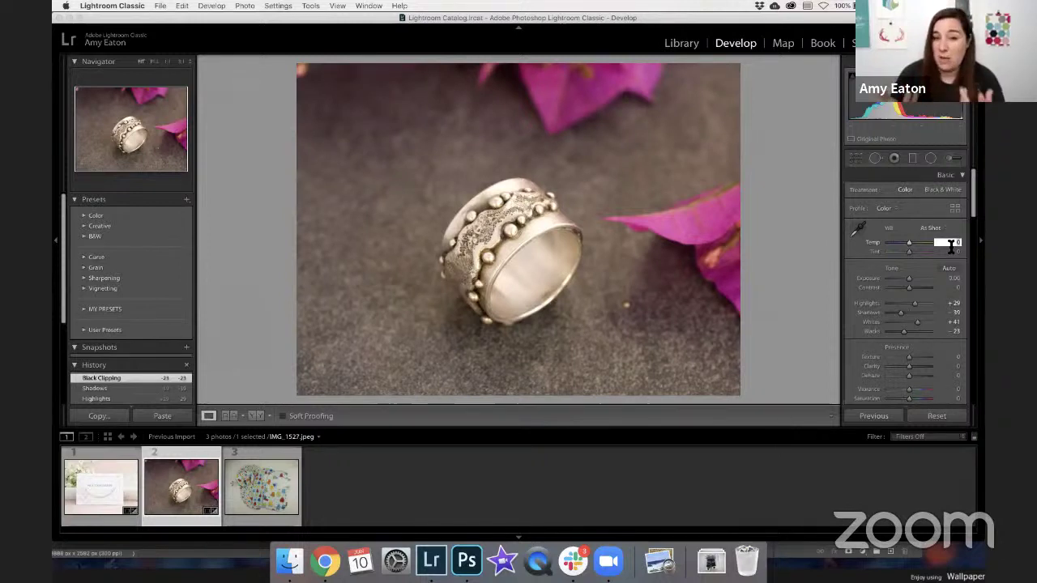
key(Return)
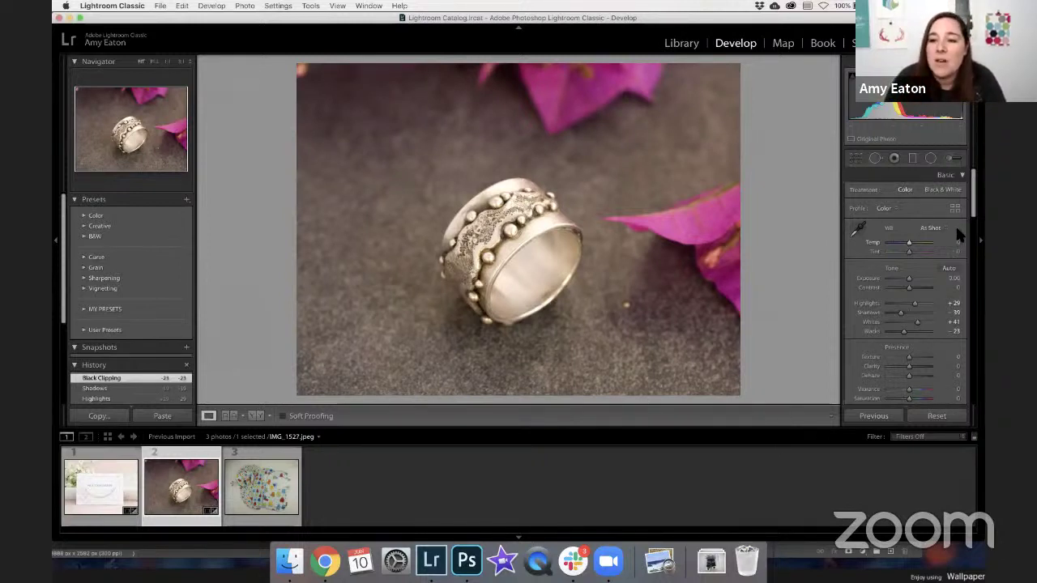
drag(959, 242, 952, 242)
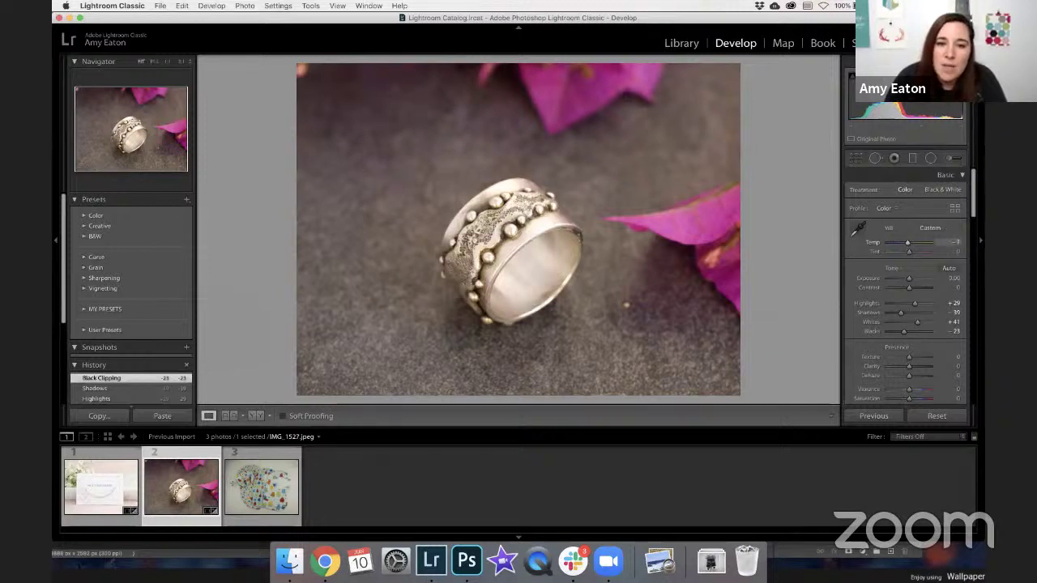
drag(953, 243, 948, 243)
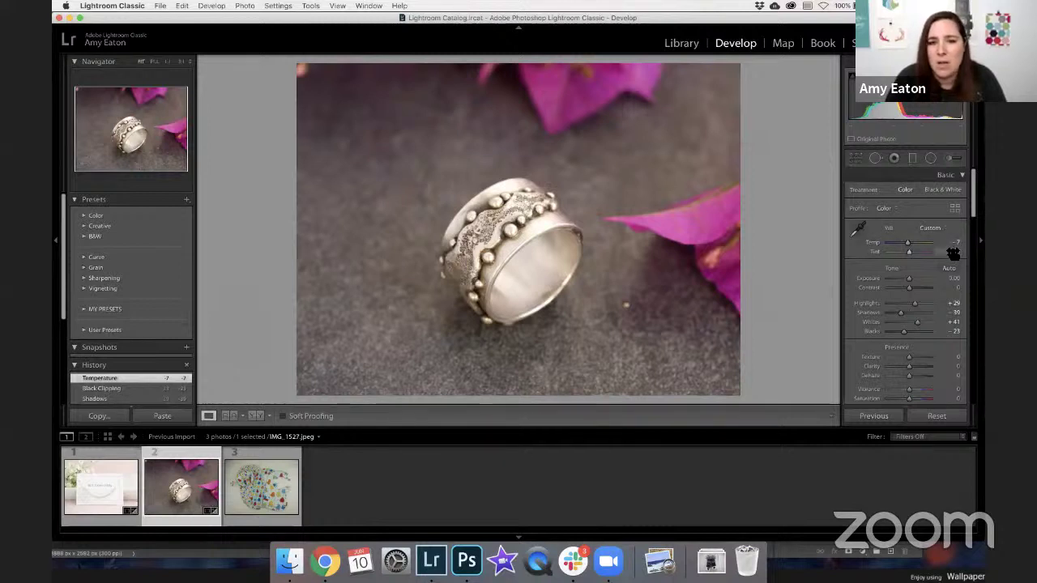
click(954, 253)
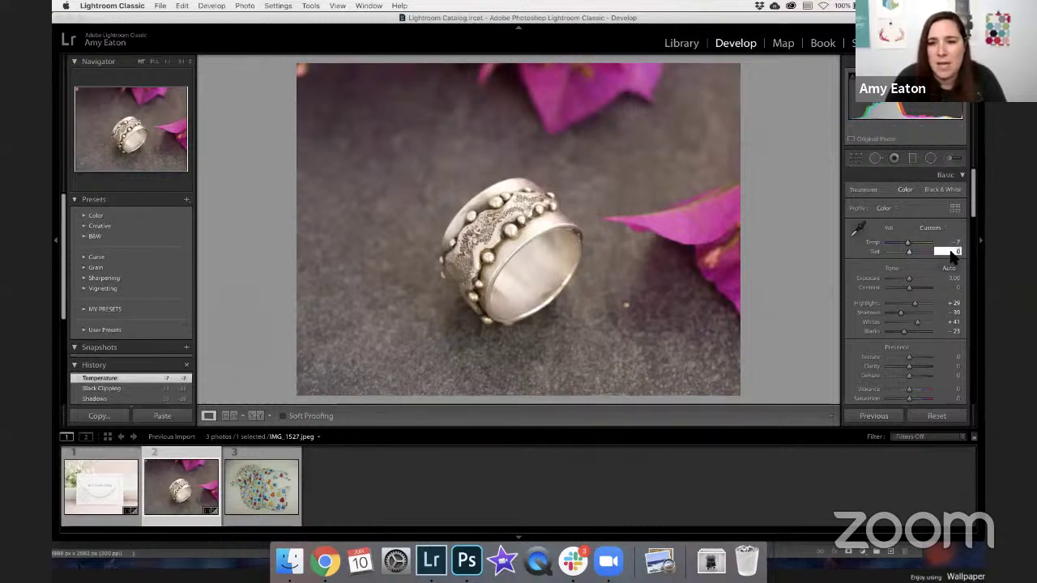
key(Return)
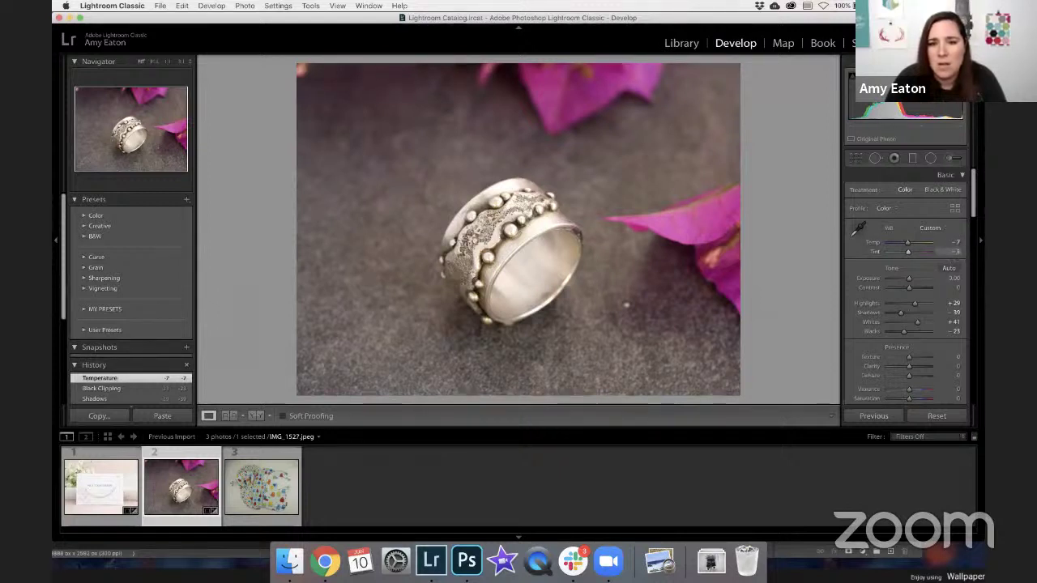
drag(951, 252, 958, 252)
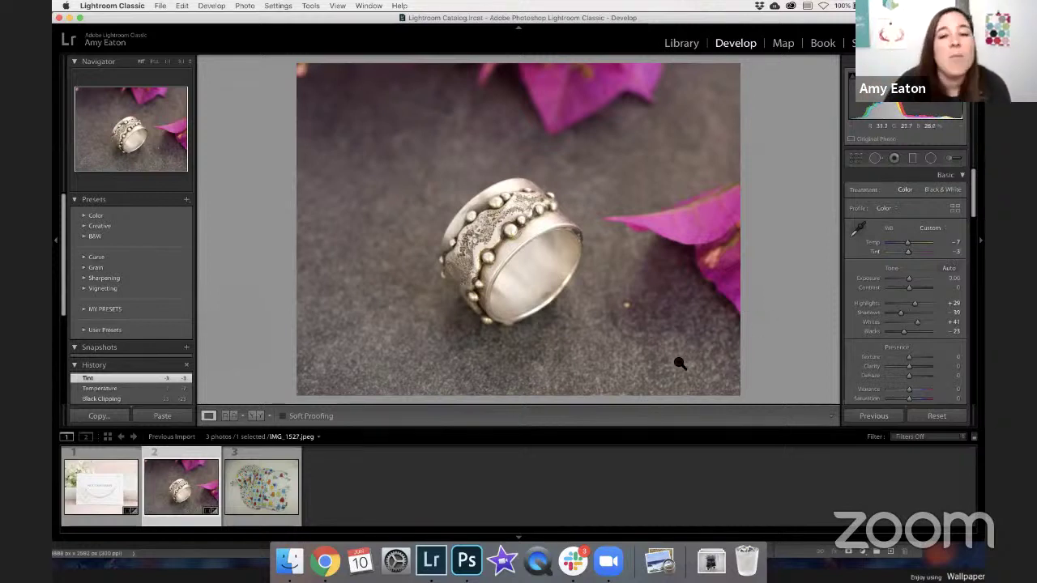
Shift the ring photo slightly upward inside its crop frame and apply the crop
click(856, 156)
drag(550, 265, 556, 253)
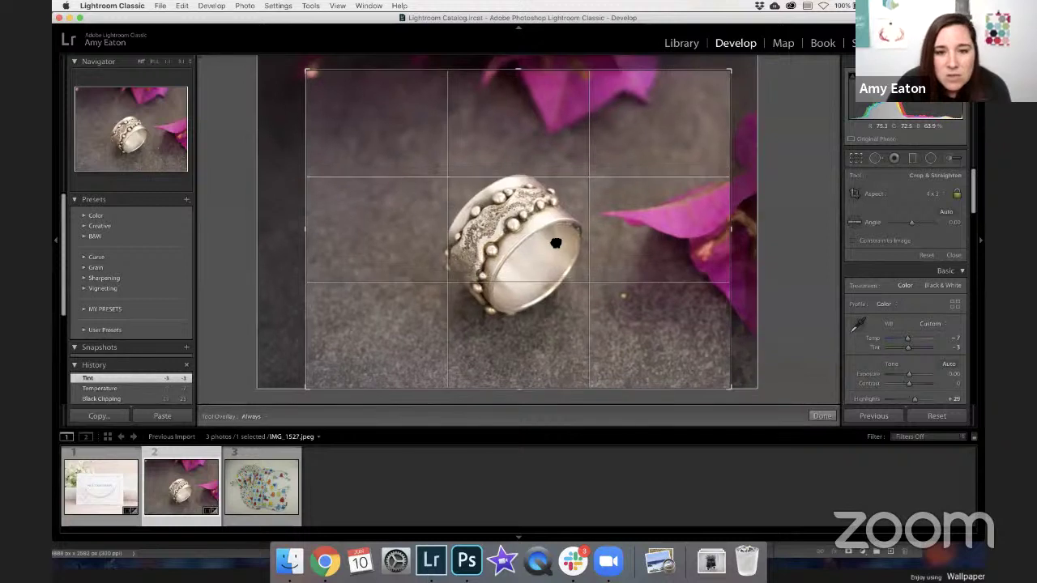
key(Return)
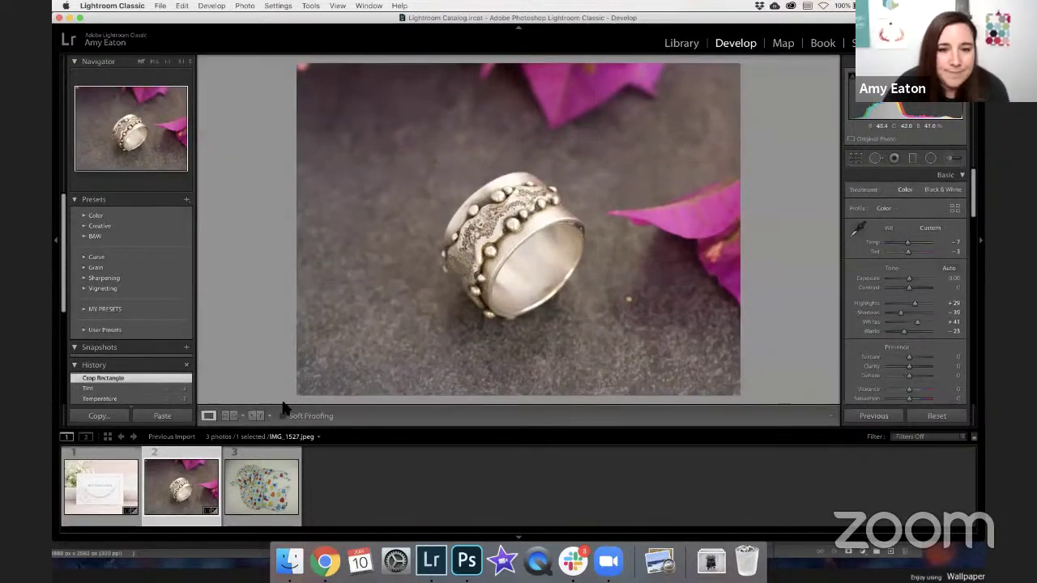
Compare the ring photo's before and after versions side by side and look through the User Presets
click(256, 415)
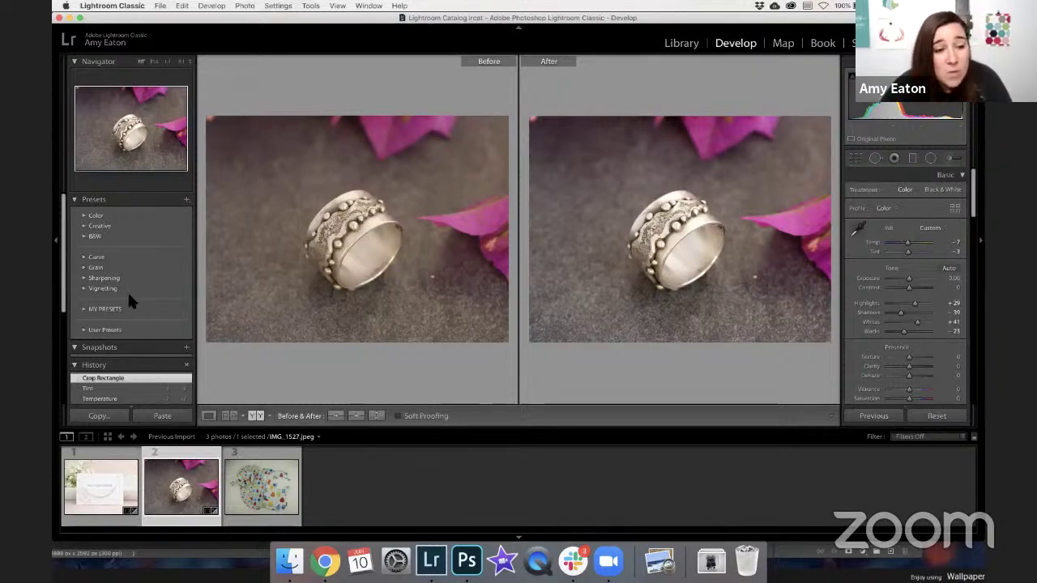
scroll(125, 296, down, 1)
click(154, 317)
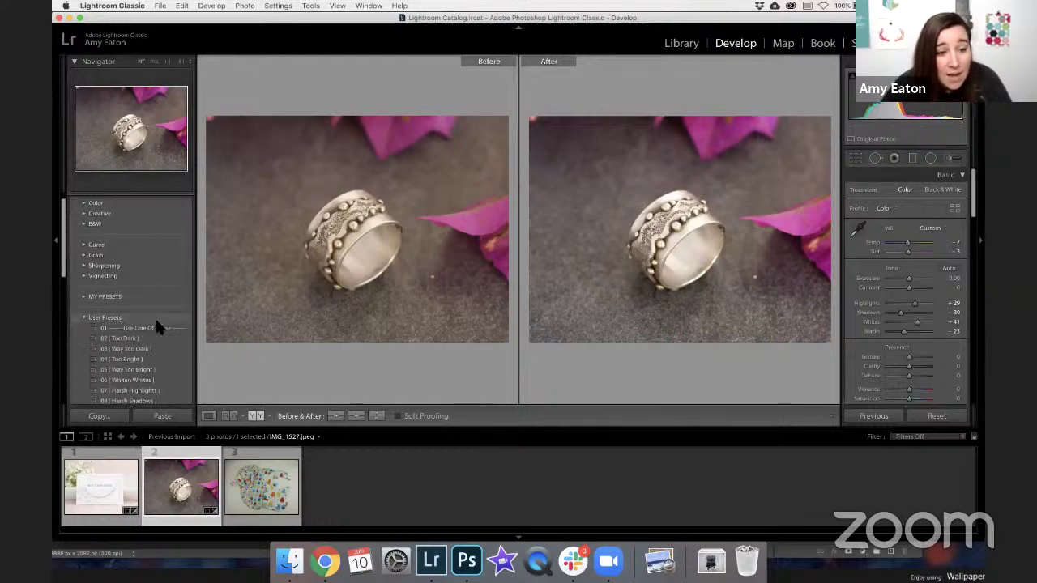
scroll(155, 316, down, 5)
scroll(157, 323, down, 3)
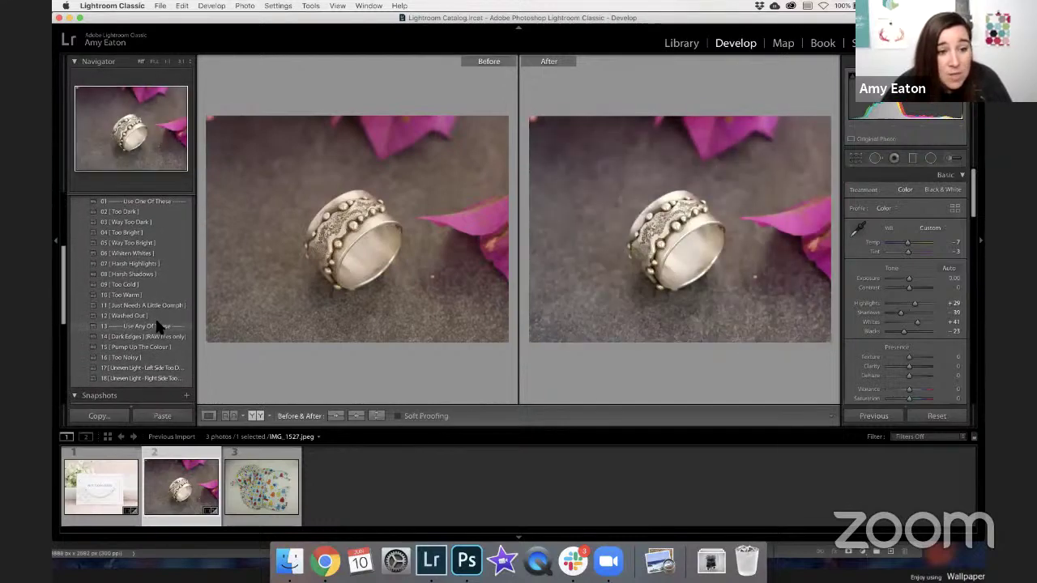
scroll(158, 325, up, 1)
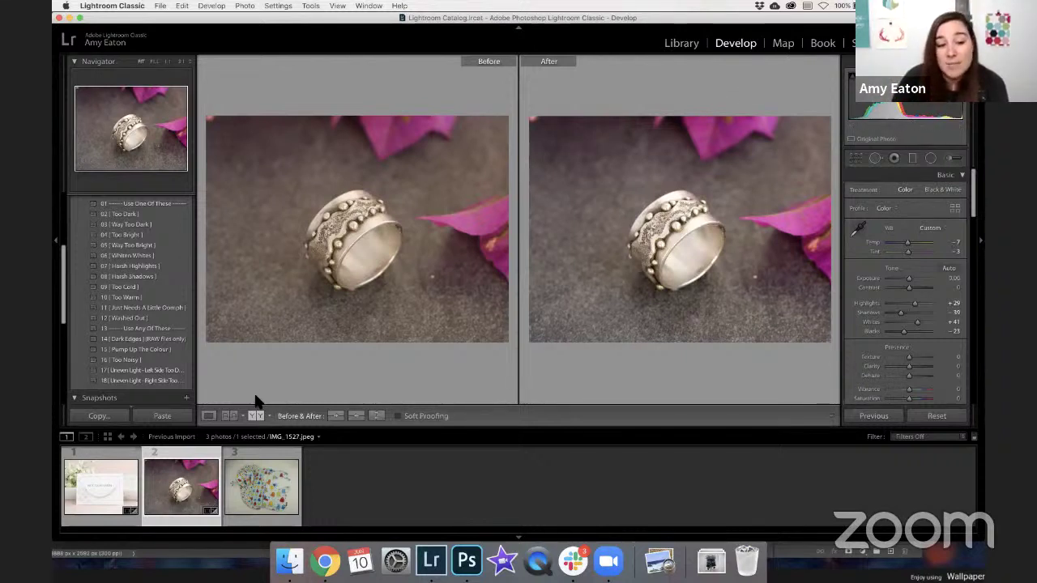
Select the baby bibs photo APC_1207.jpg and show it on its own in the single-photo view
click(251, 473)
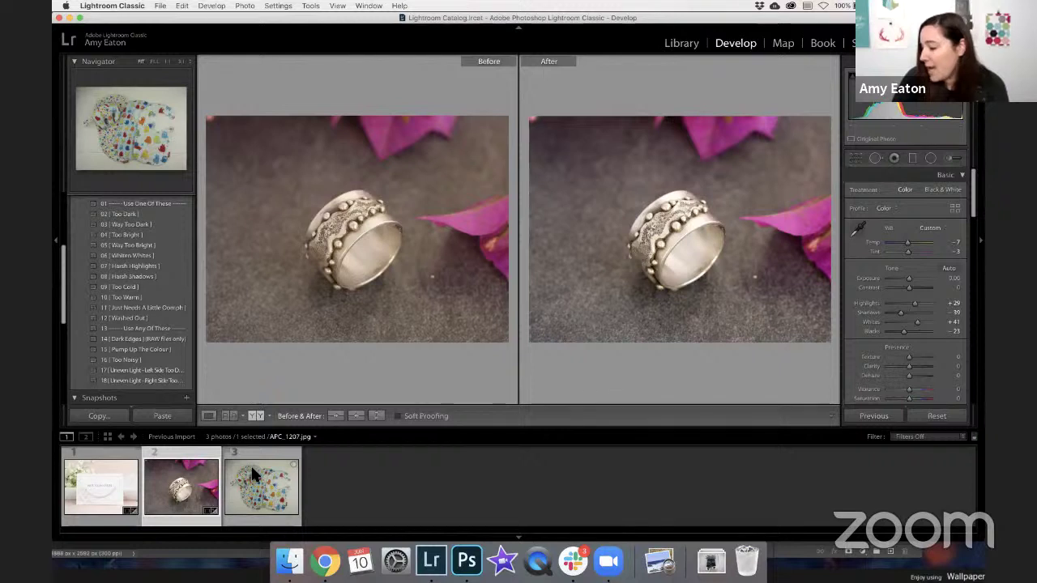
click(260, 485)
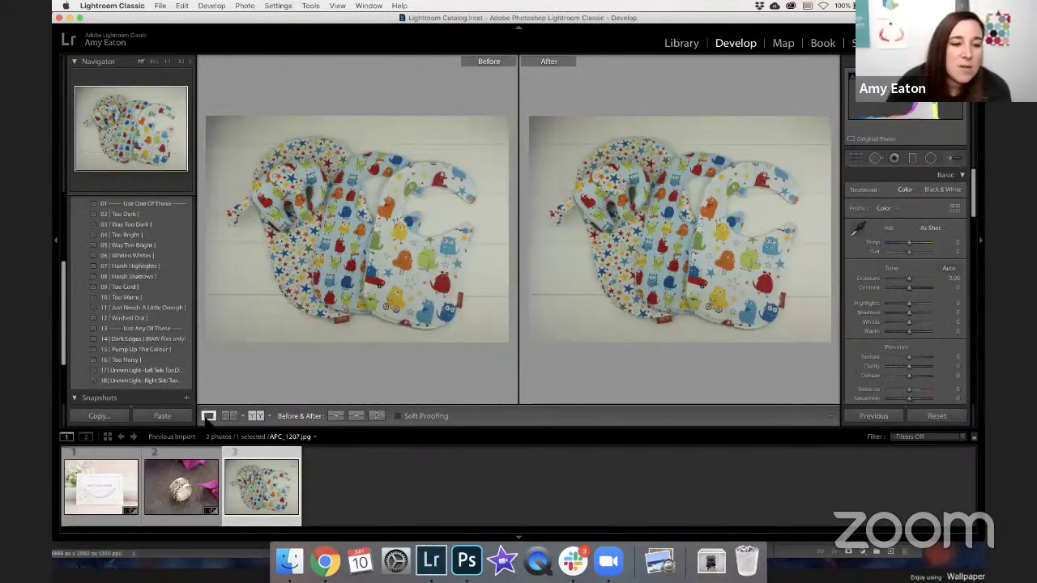
click(209, 416)
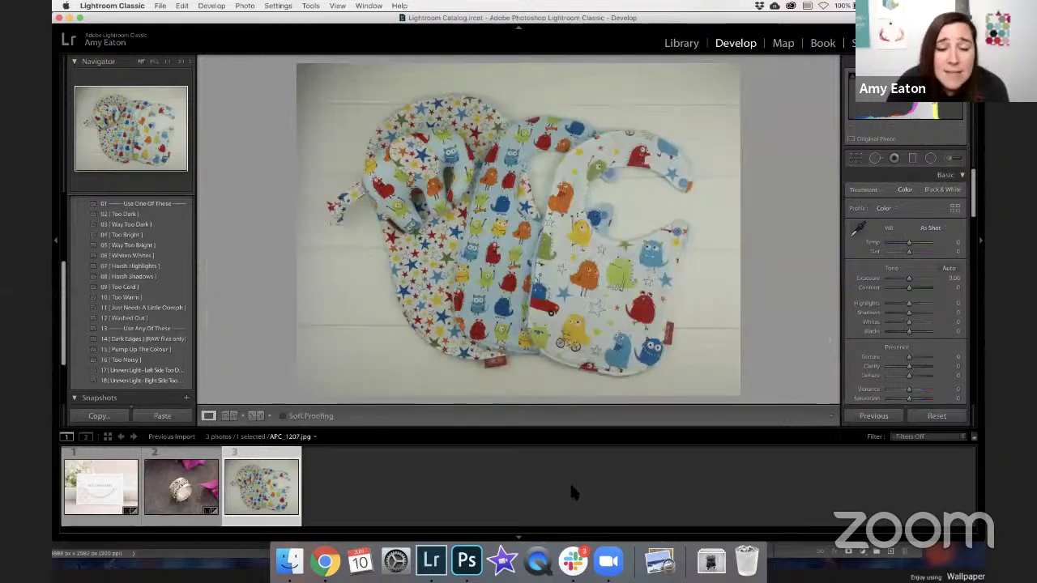
Try enabling profile corrections under Lens Corrections for the bibs photo, switching them on and off twice
scroll(913, 318, down, 3)
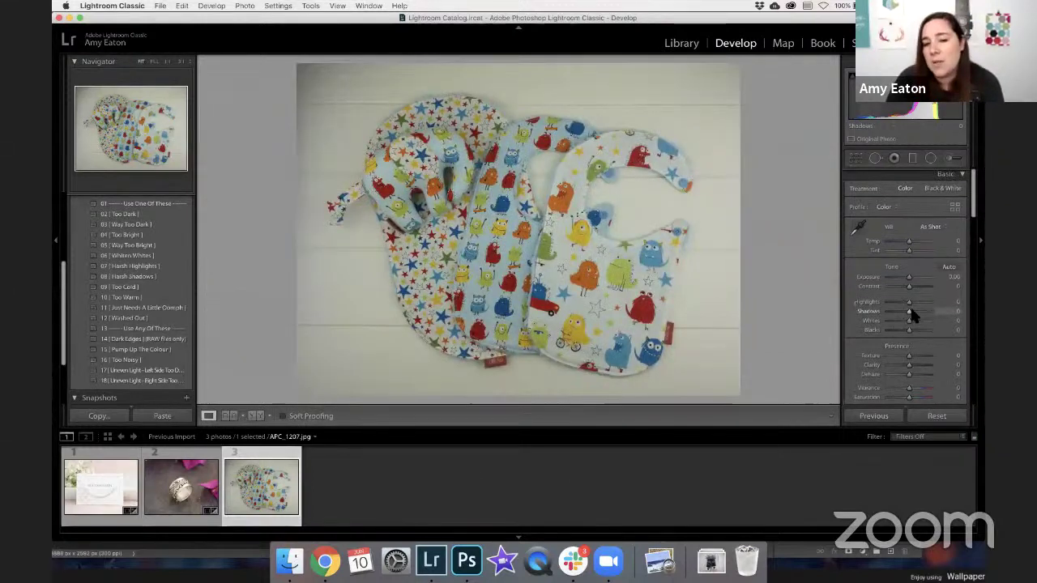
scroll(913, 316, down, 6)
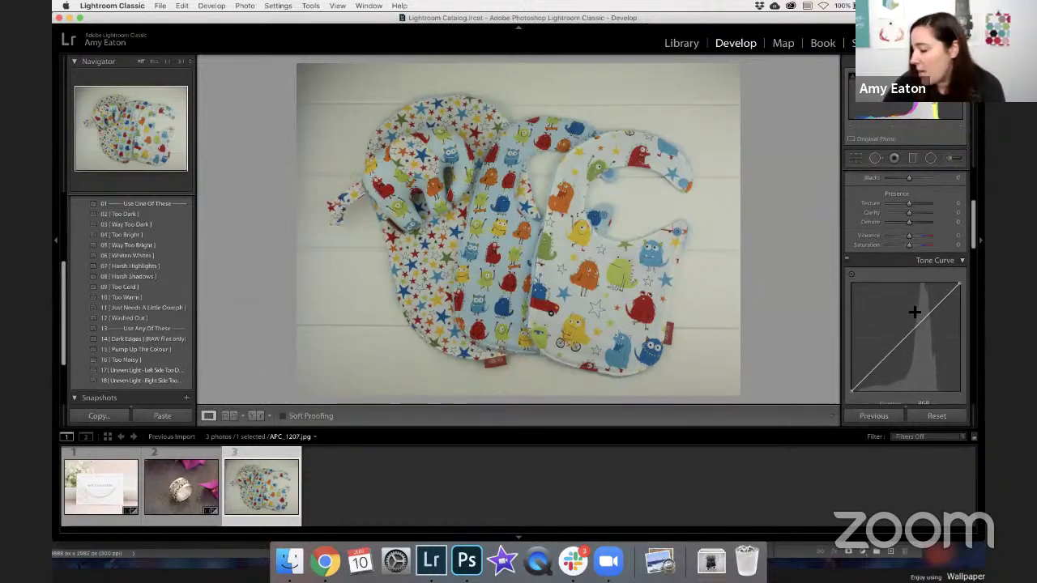
scroll(914, 312, down, 1)
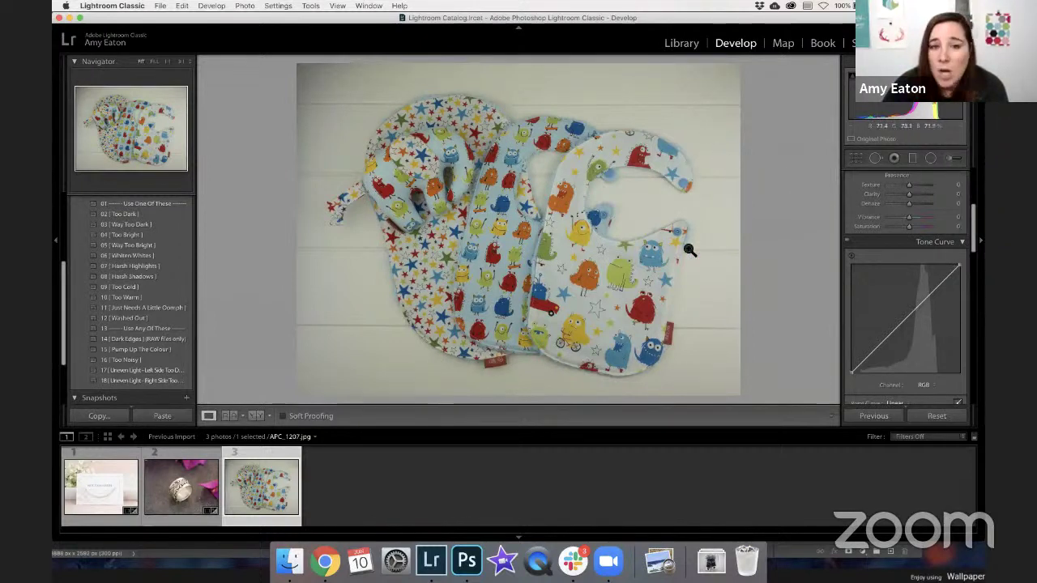
scroll(910, 294, down, 10)
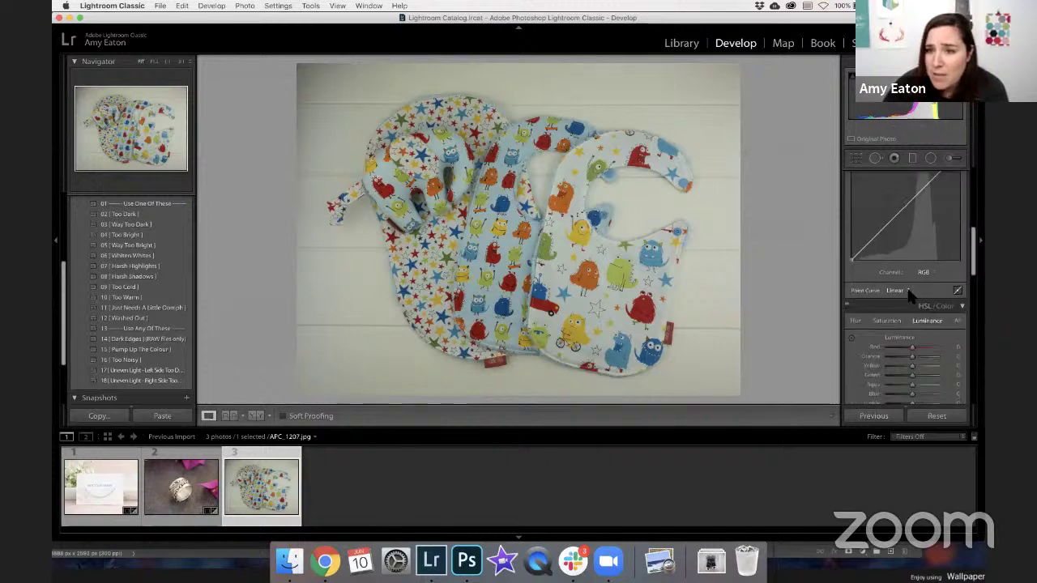
scroll(910, 298, down, 8)
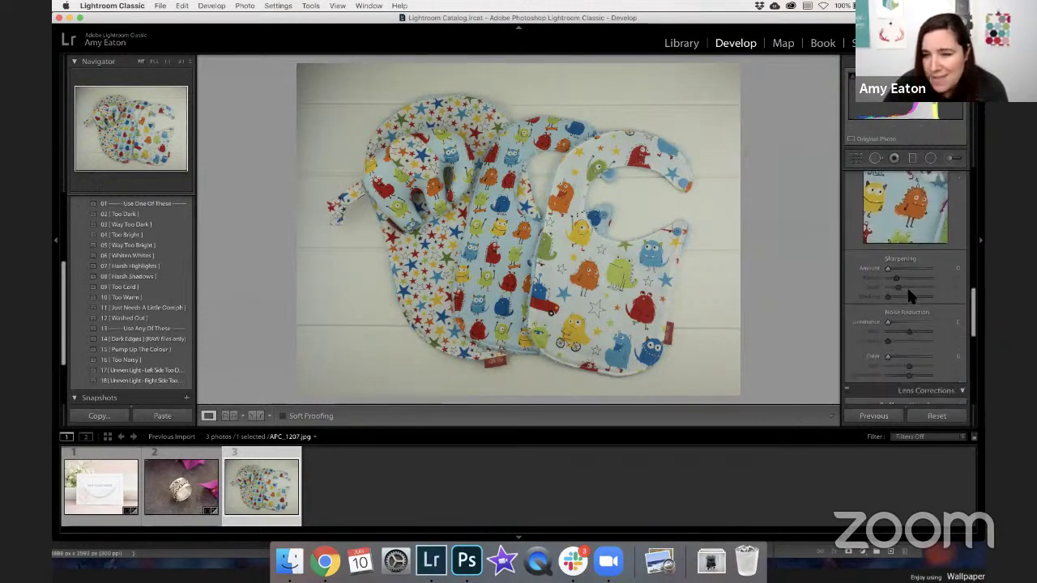
scroll(909, 295, down, 3)
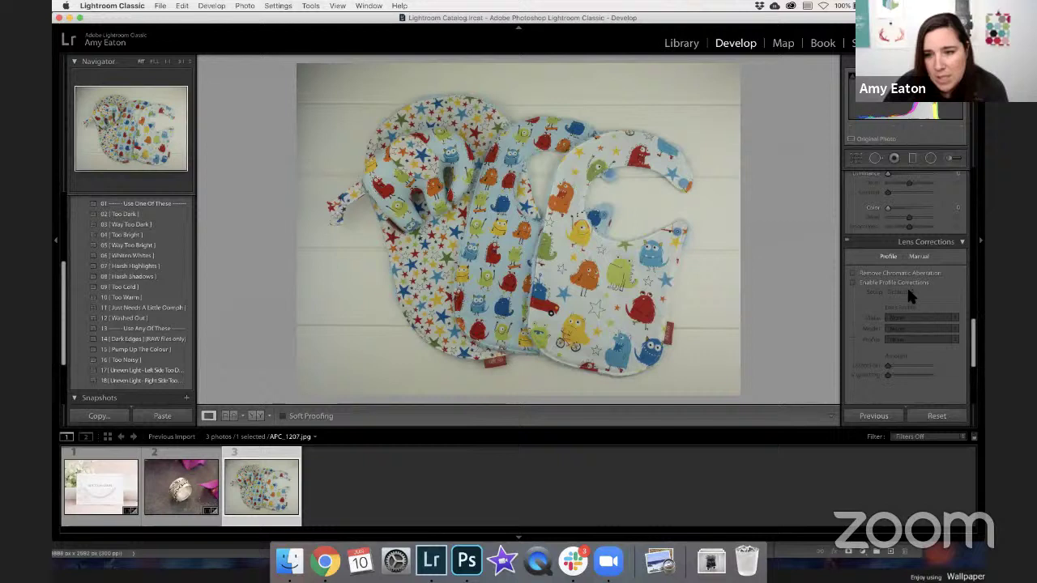
click(853, 281)
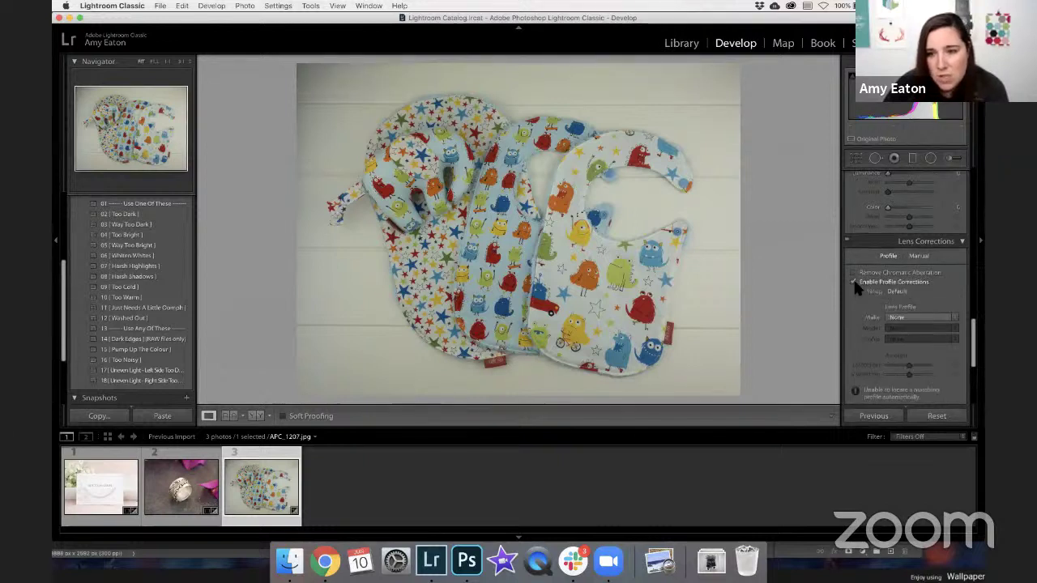
click(854, 282)
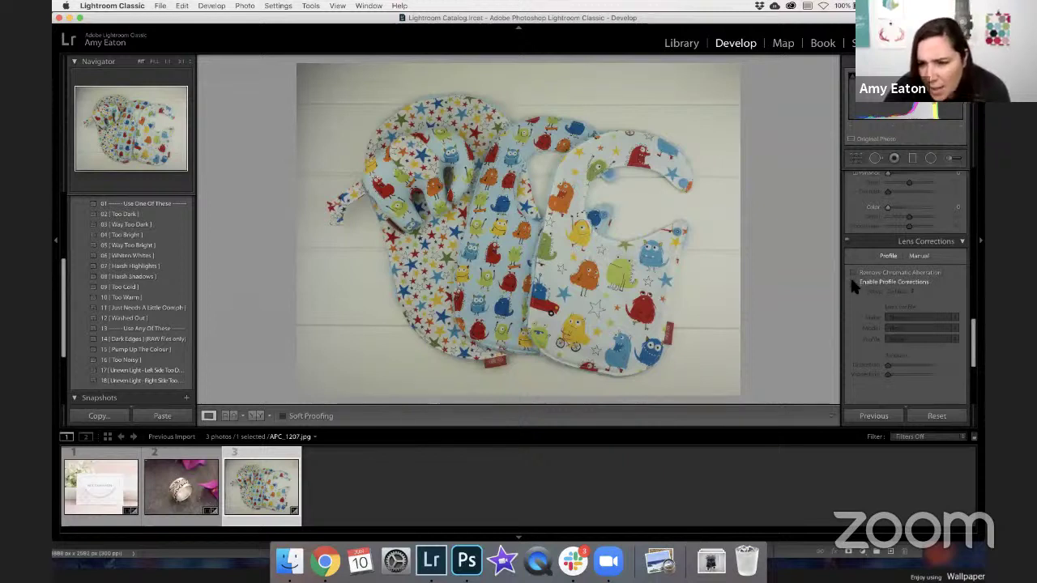
click(854, 281)
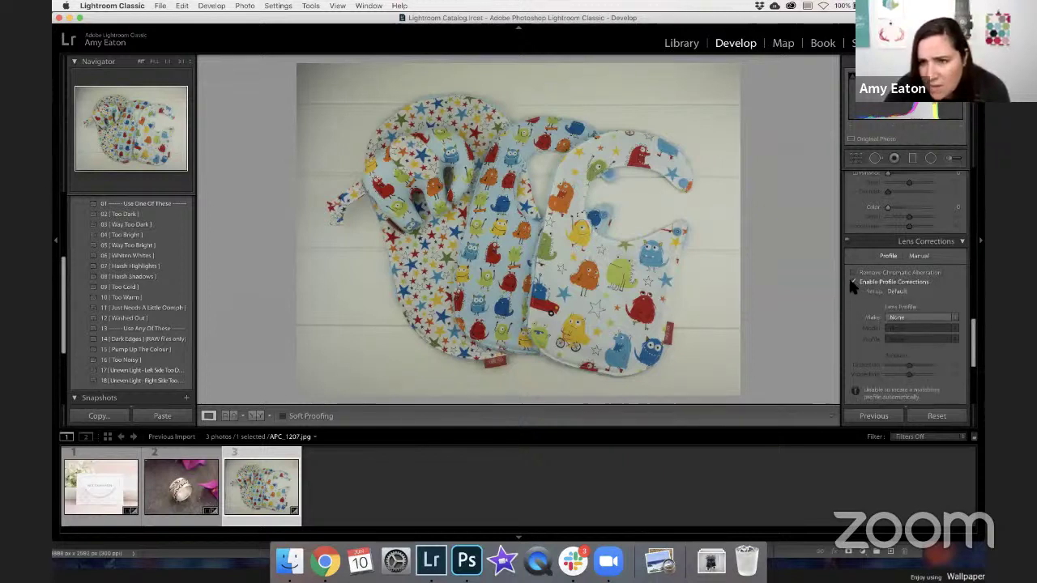
click(853, 281)
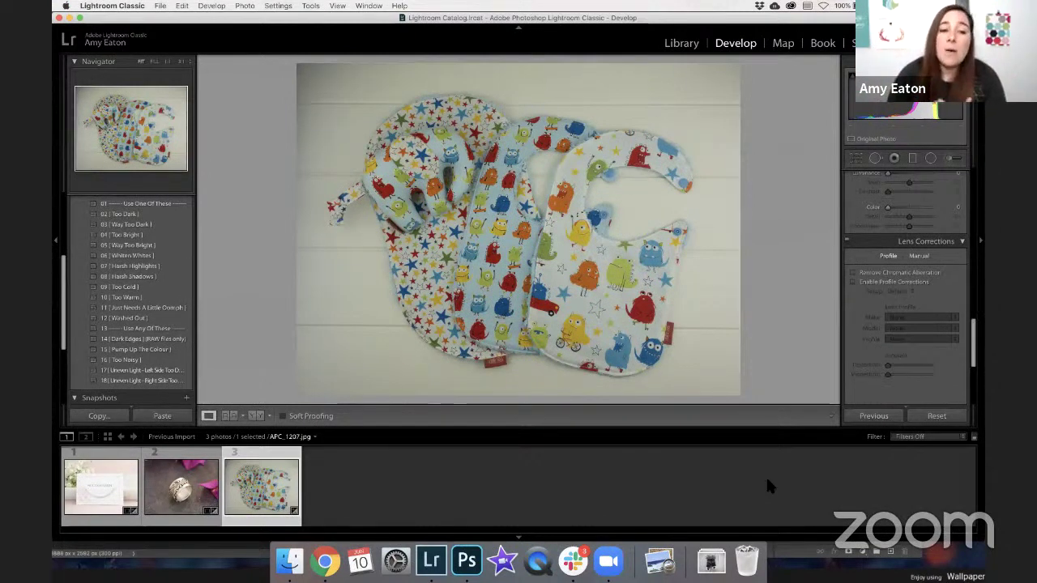
View the necklace card photo DSC_0447.dng, and return to the baby bibs photo APC_1207.jpg
click(86, 497)
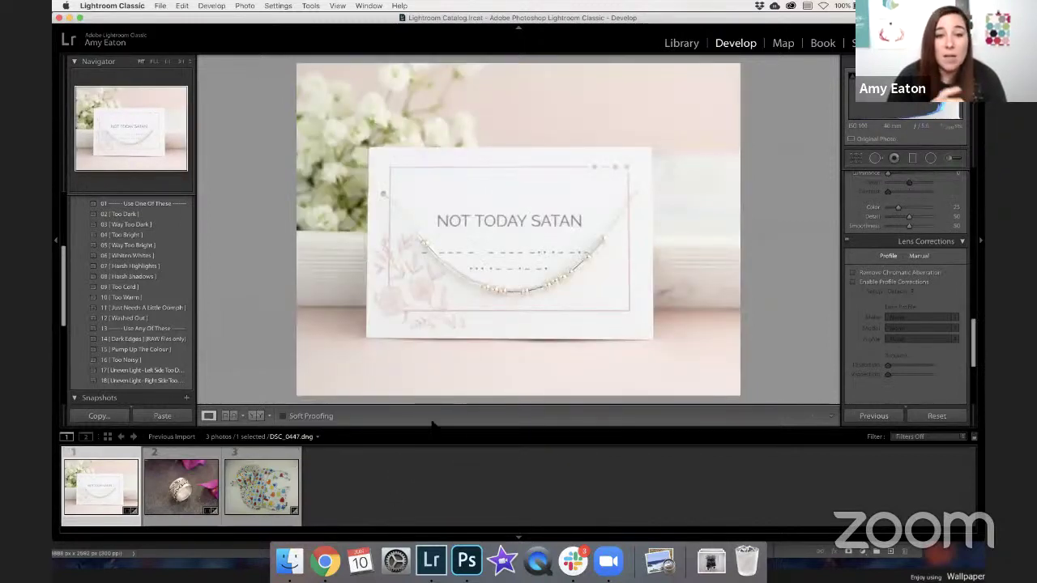
click(248, 483)
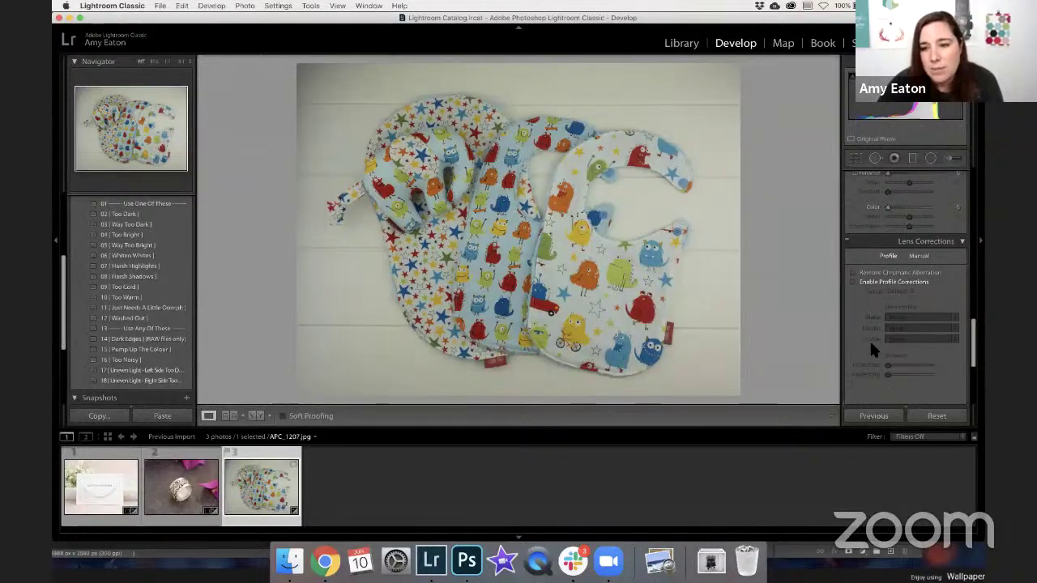
Set the manual Lens Corrections vignetting amount to +23 for the bibs photo, leaving distortion at 0
scroll(861, 368, down, 1)
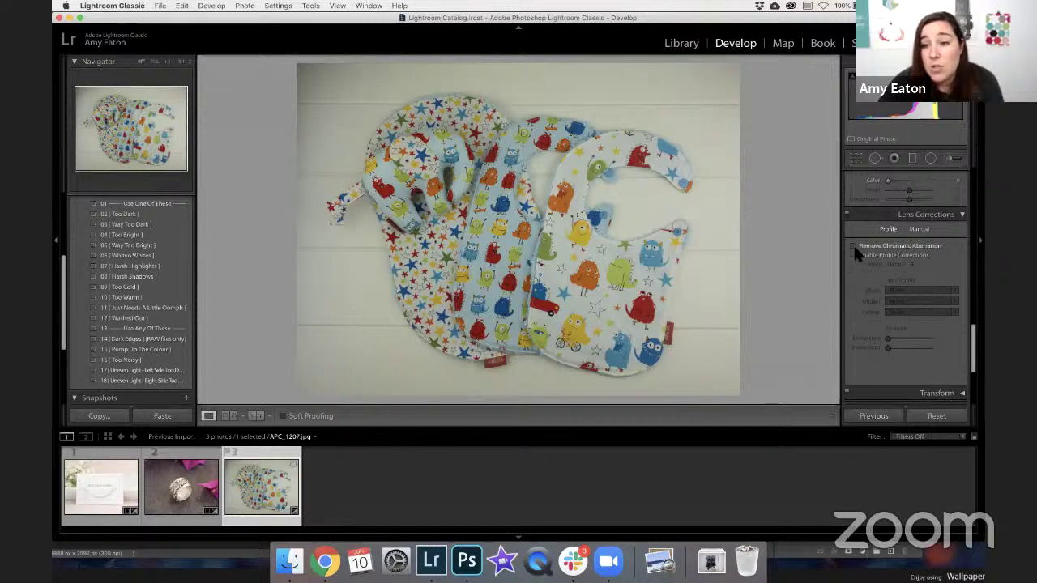
click(919, 230)
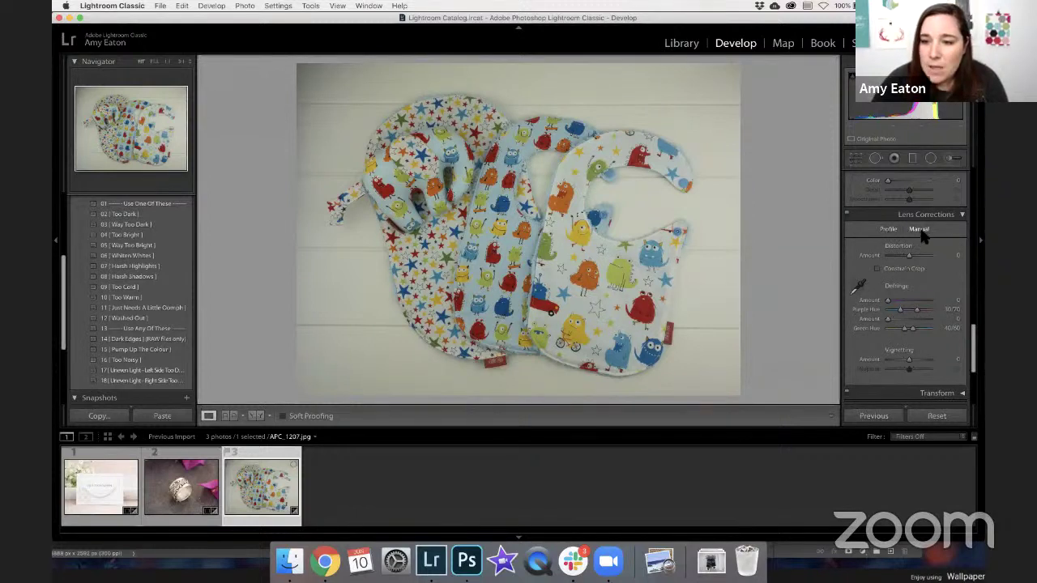
drag(908, 254, 907, 252)
key(super+z)
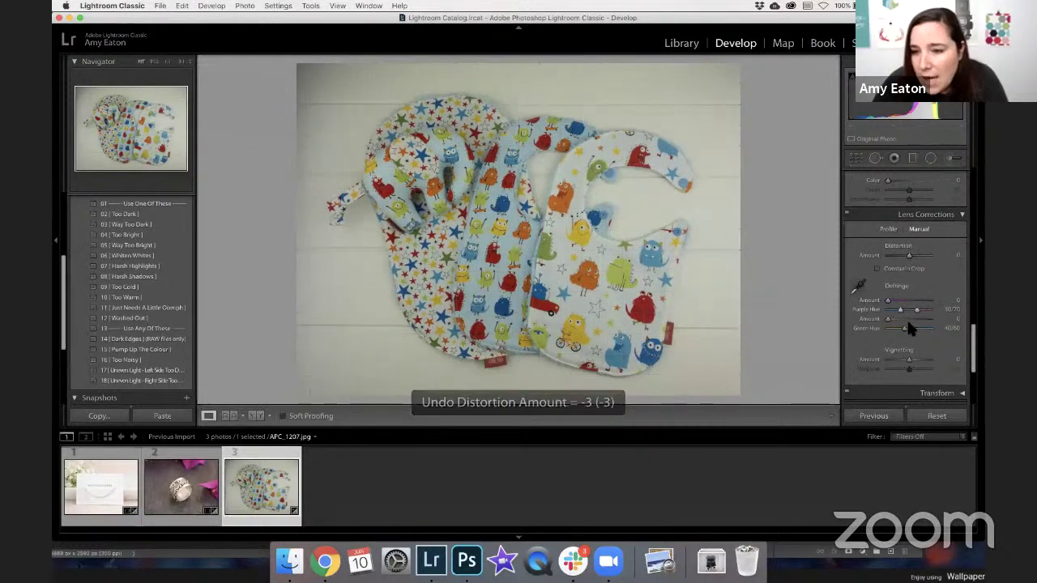
scroll(909, 332, down, 2)
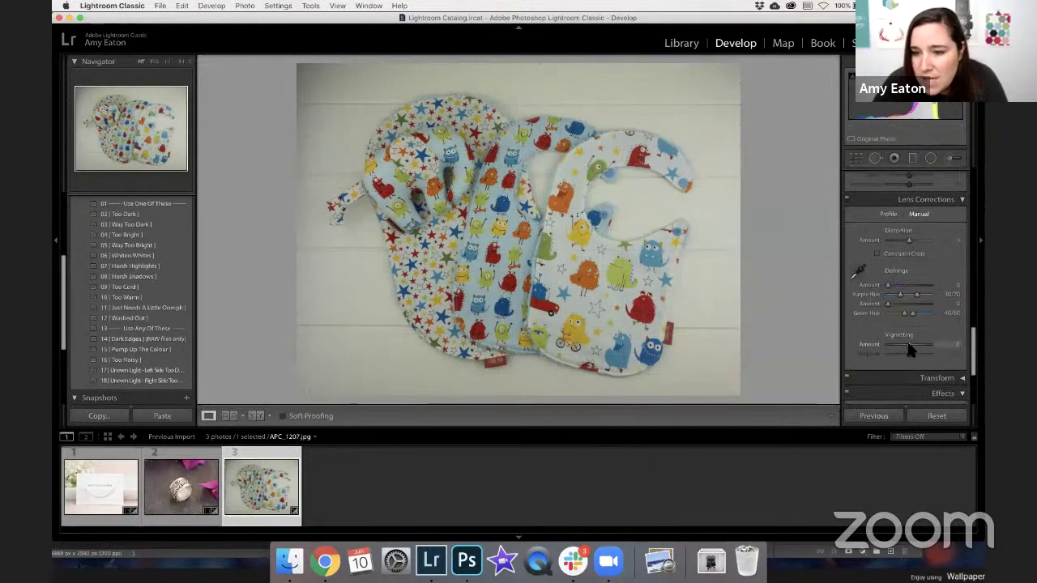
mouse_move(908, 346)
mouse_down()
mouse_move(891, 347)
mouse_move(919, 348)
mouse_up()
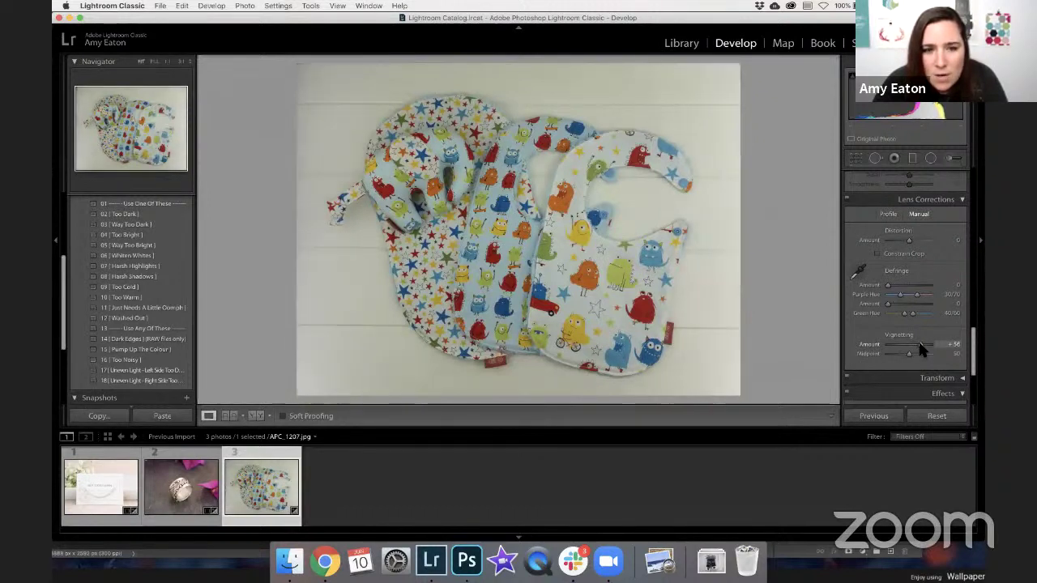
drag(920, 350, 918, 350)
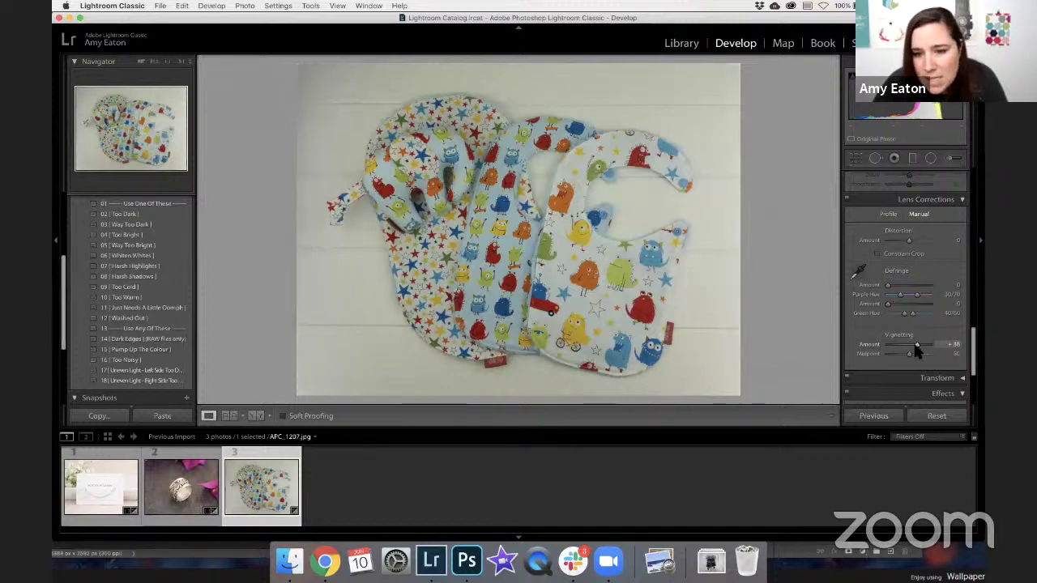
drag(915, 347, 911, 346)
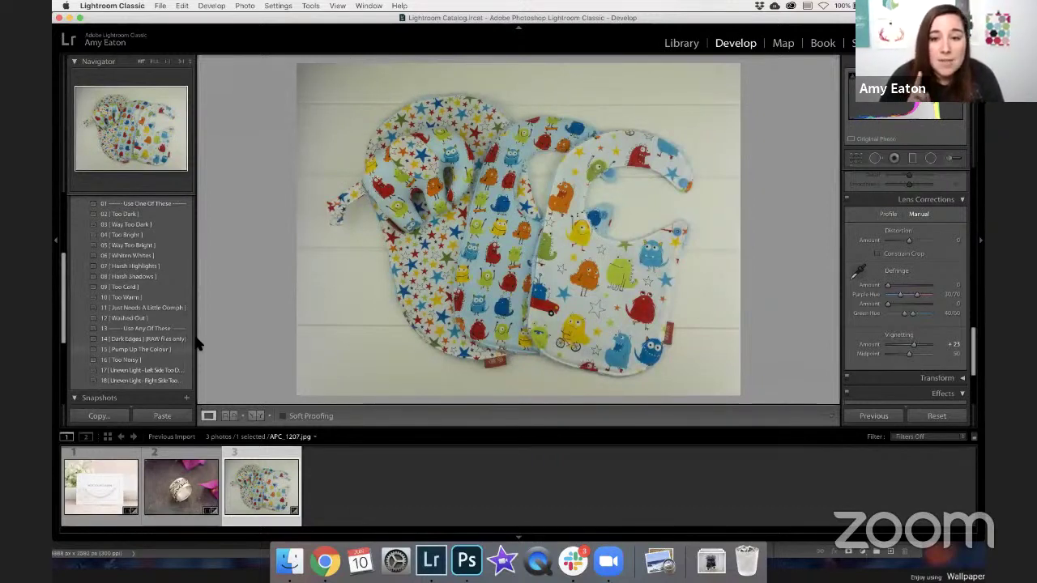
click(940, 199)
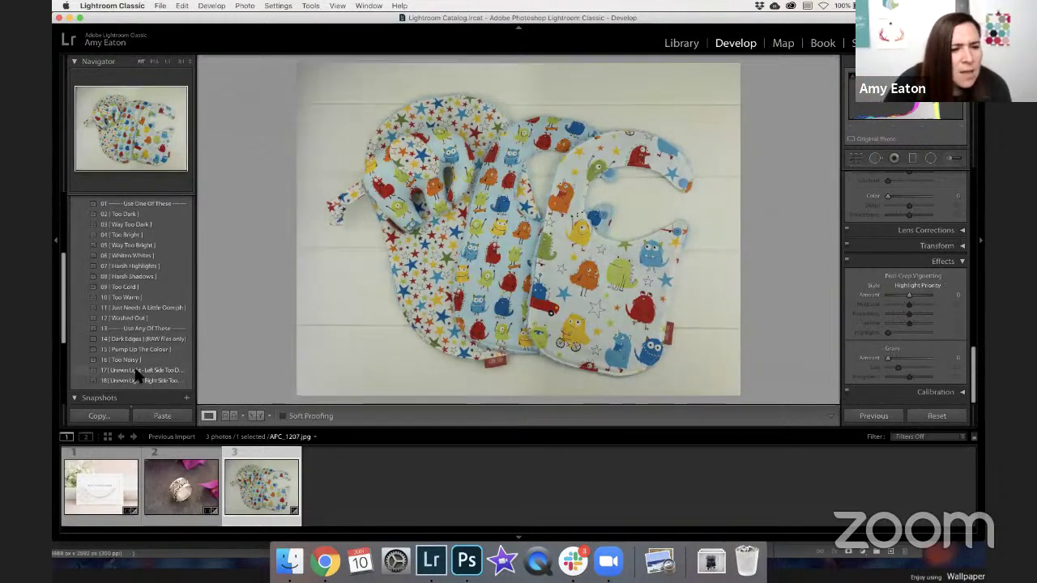
Apply the preset "17 | Uneven Light - Left Side Too Dark" to the bibs photo, undoing and reapplying it to compare
scroll(133, 363, down, 2)
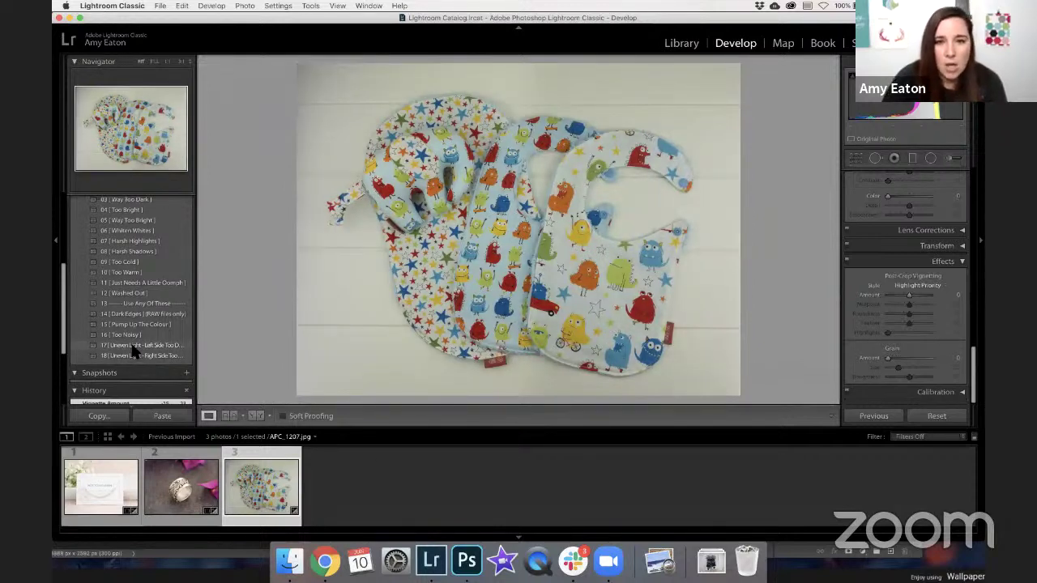
click(133, 348)
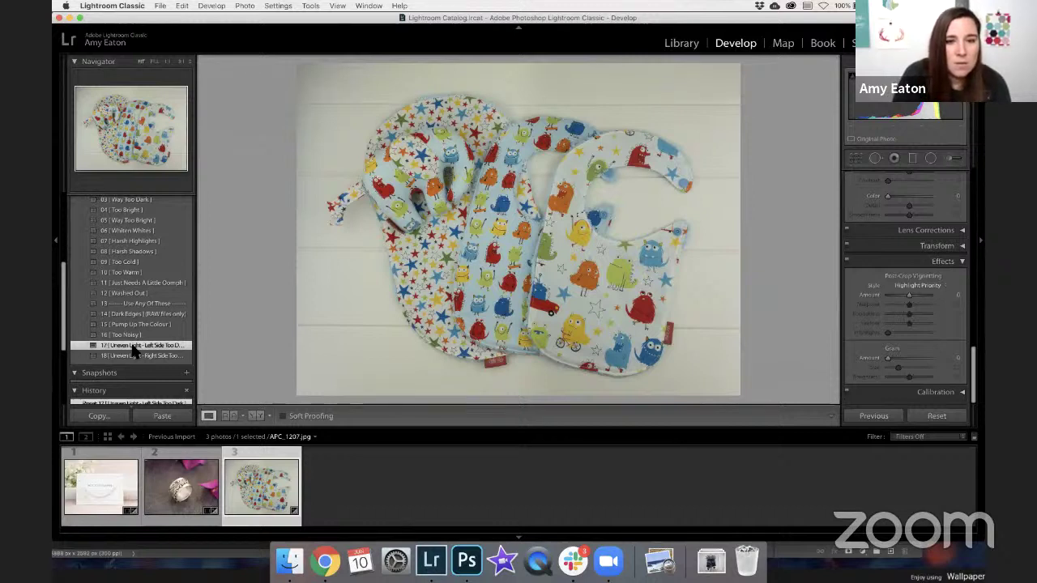
key(super+z)
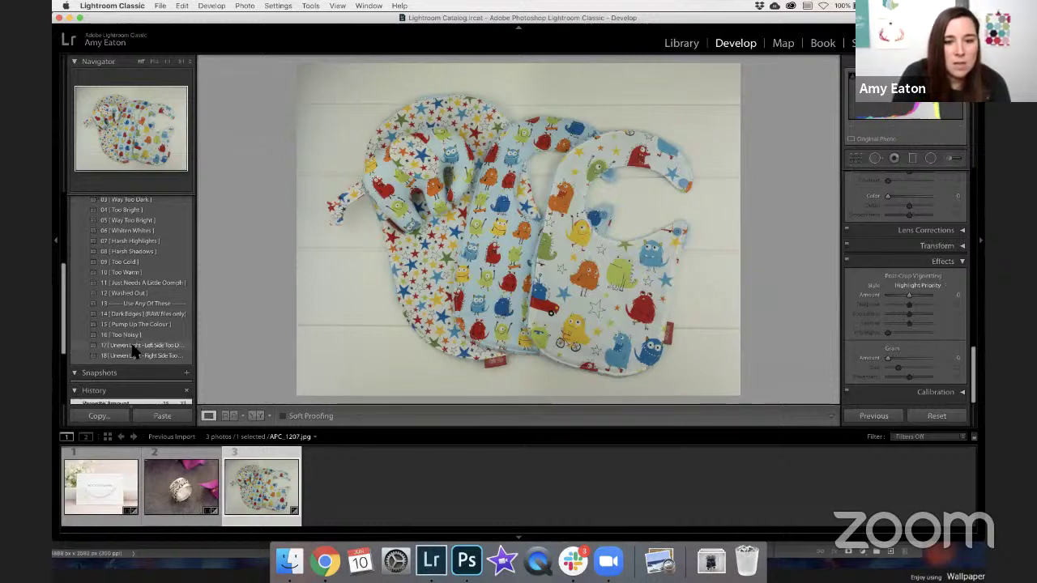
key(super+z)
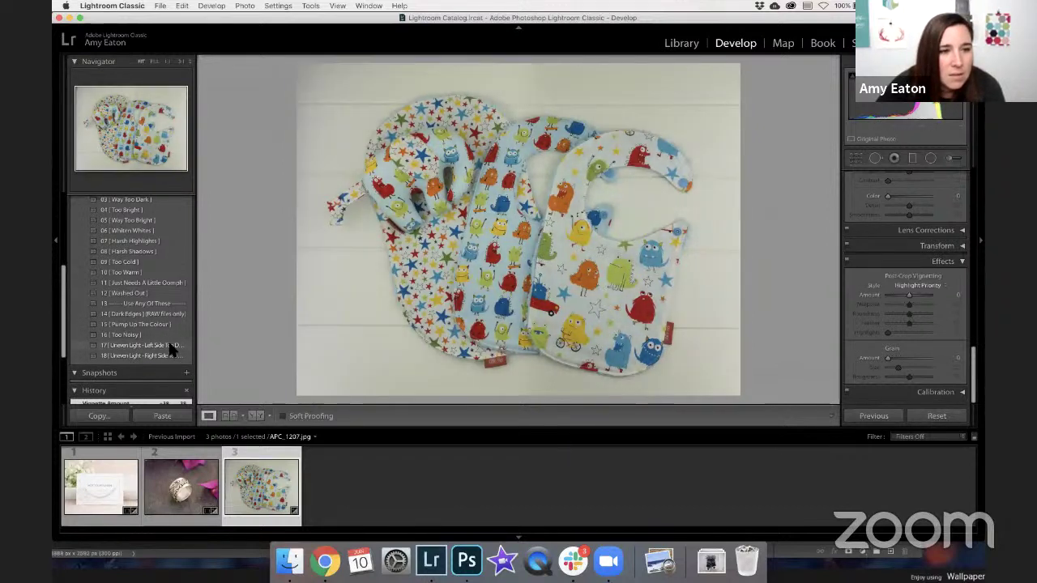
click(137, 345)
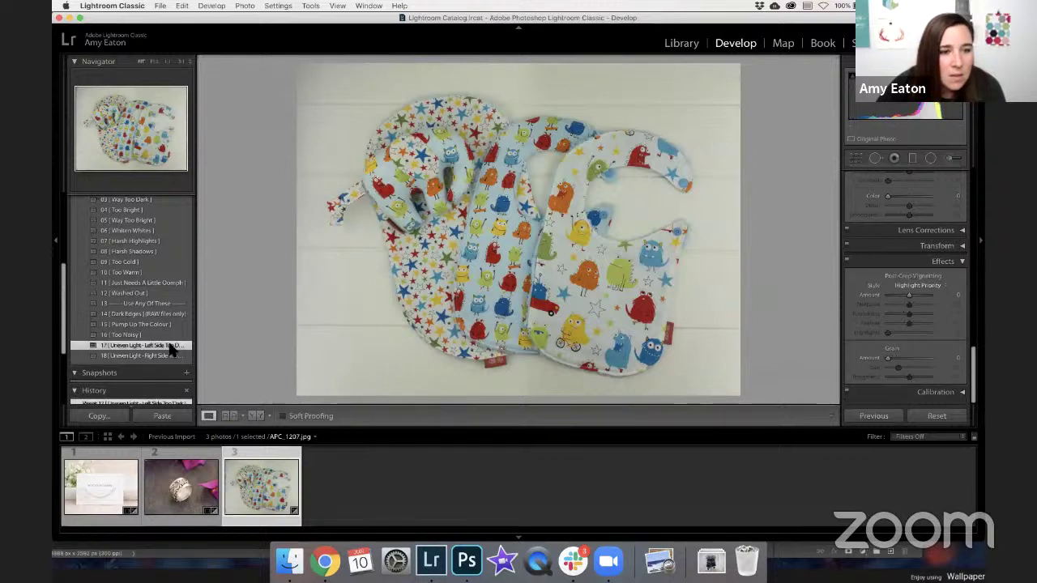
right_click(172, 348)
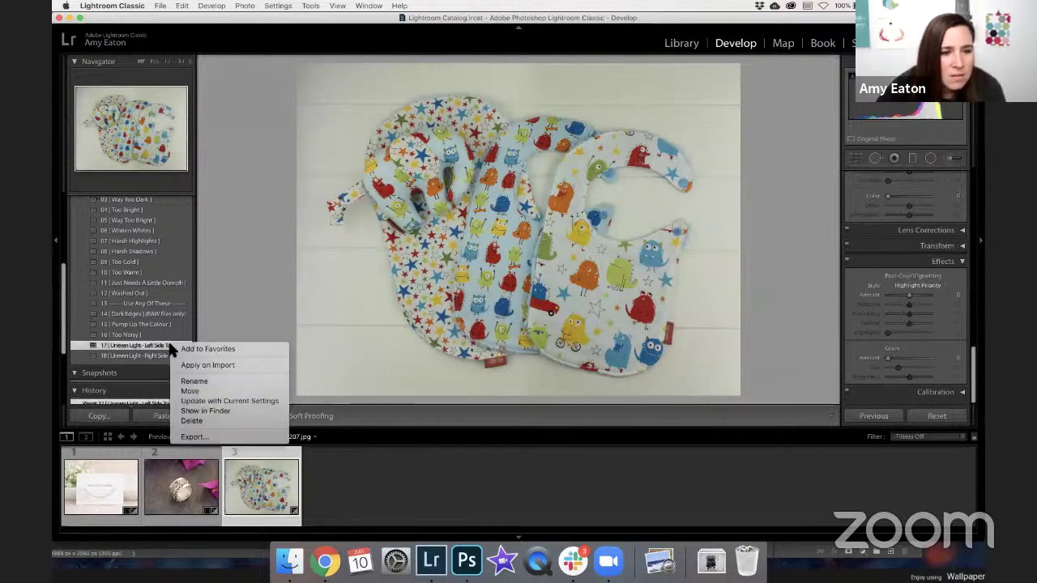
click(157, 347)
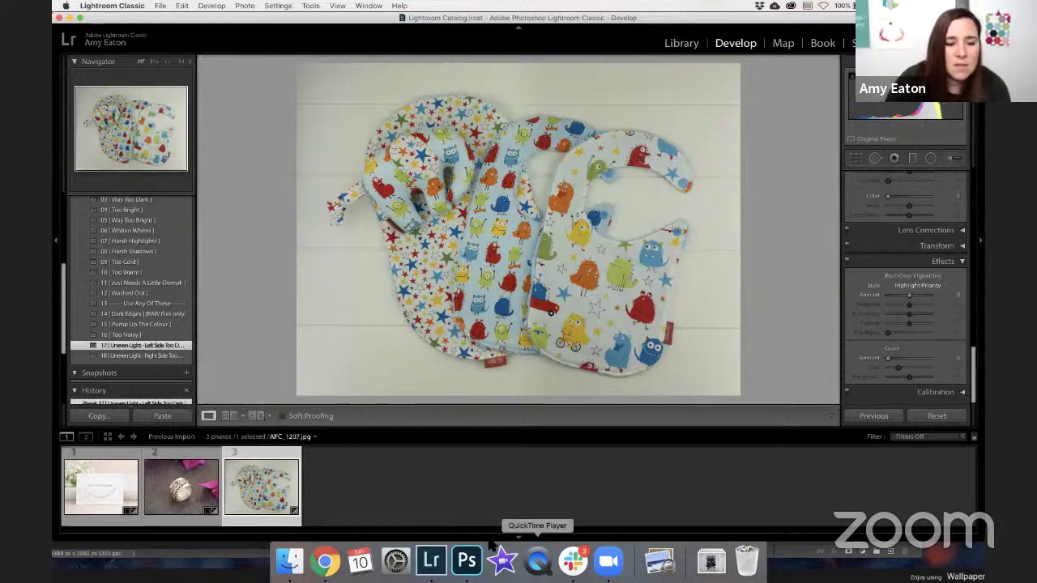
key(super+z)
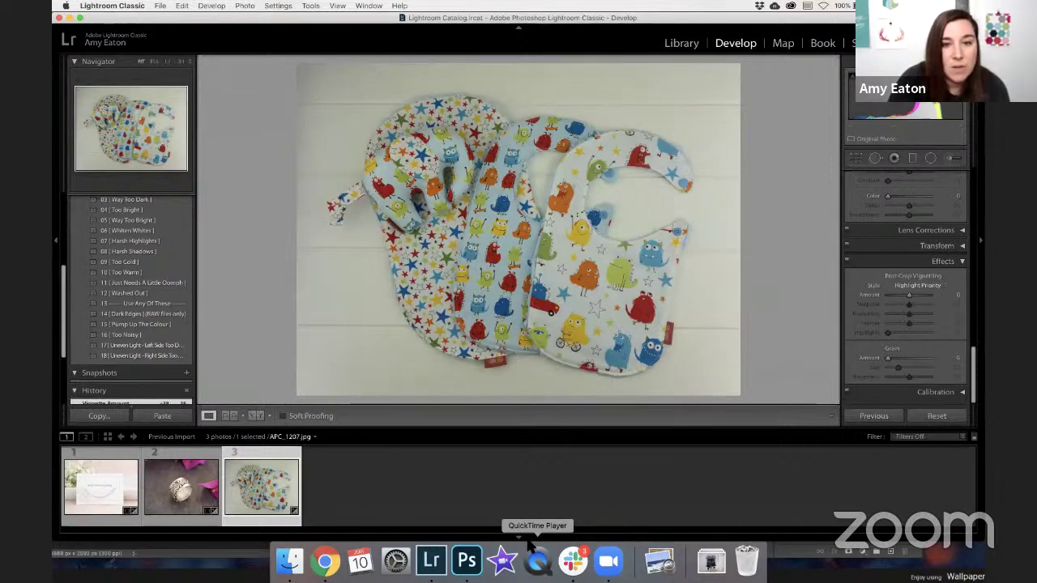
key(super+shift+z)
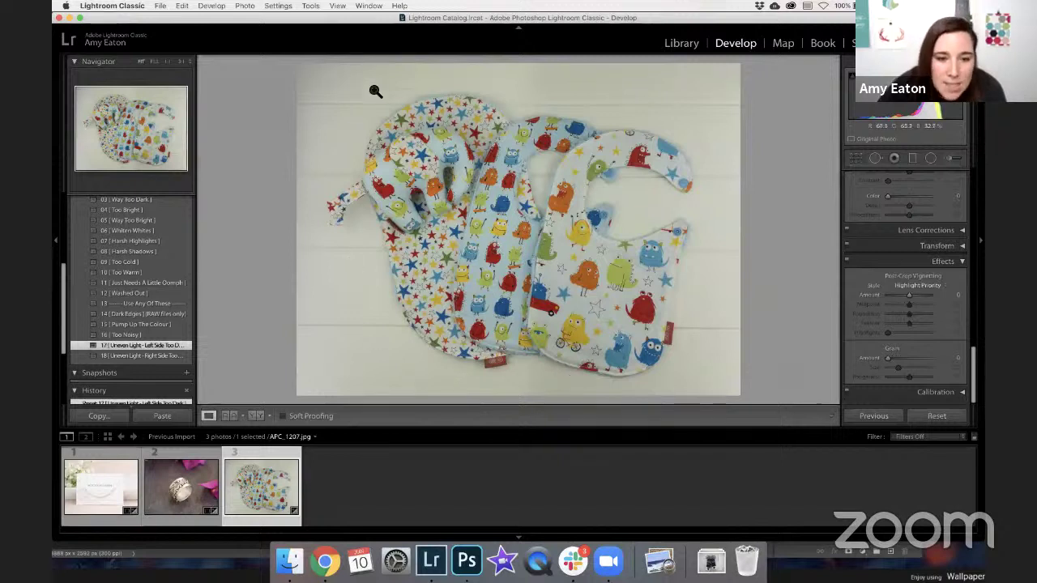
Set up the Adjustment Brush with exposure 0.18, highlights 10, shadows 0 and whites 11
click(952, 159)
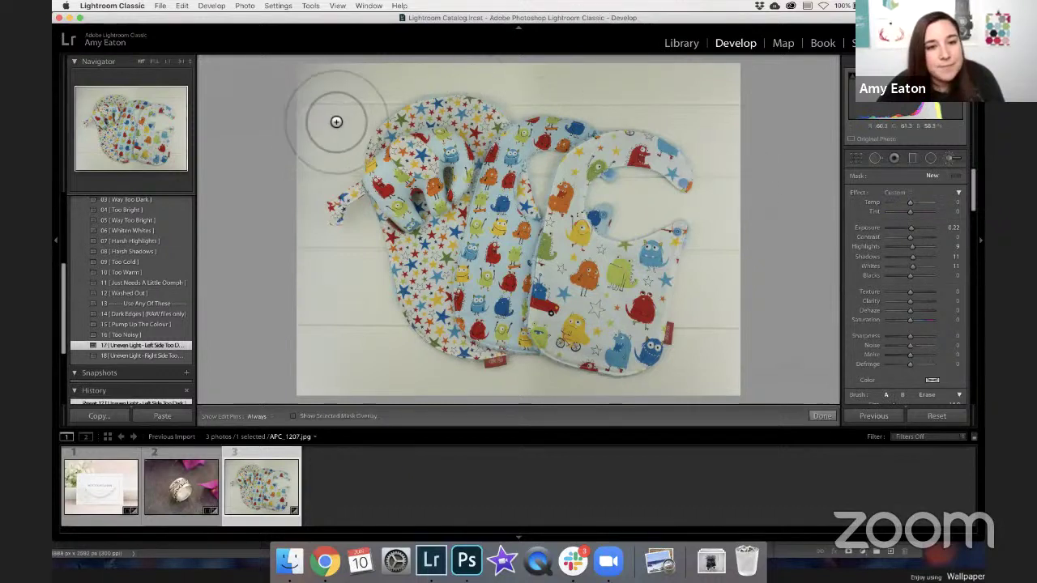
double_click(909, 229)
double_click(910, 246)
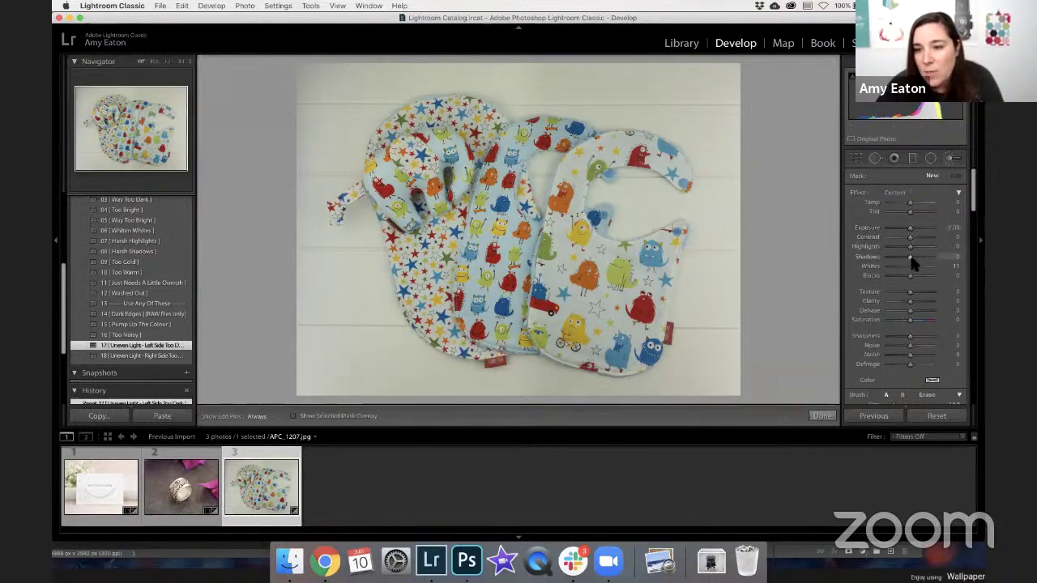
double_click(912, 265)
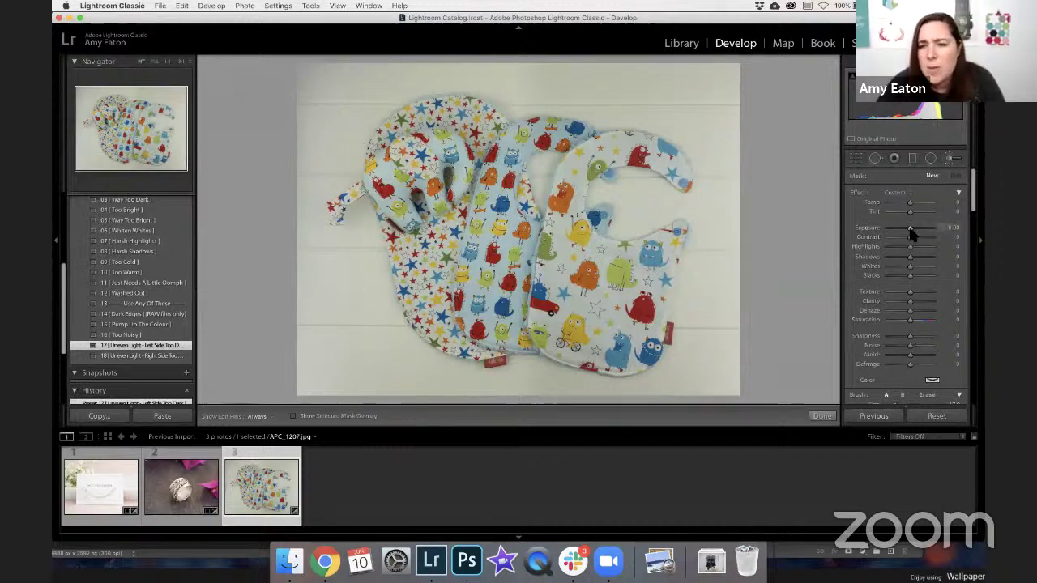
drag(911, 229, 912, 229)
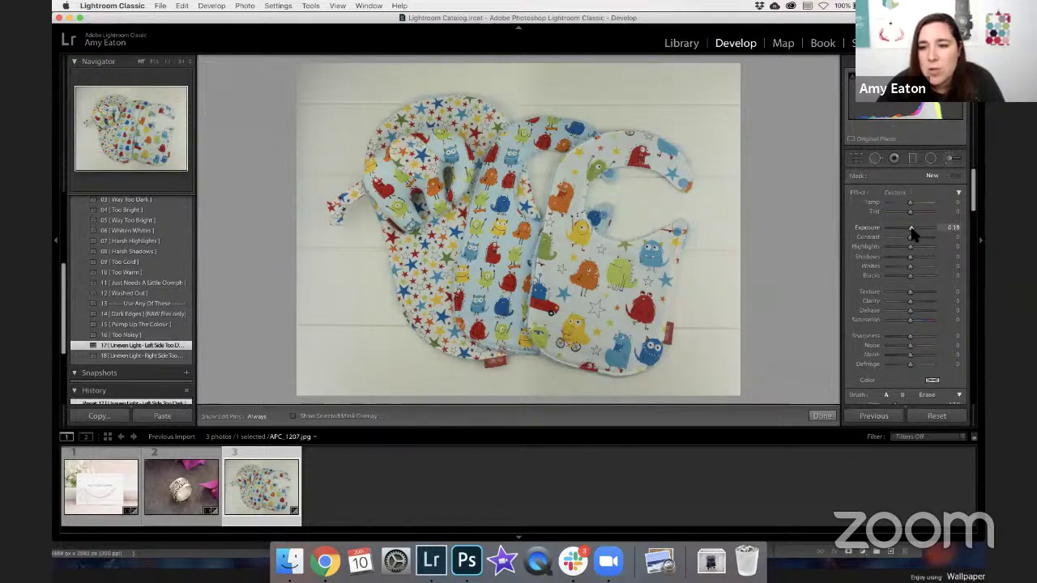
drag(910, 267, 912, 266)
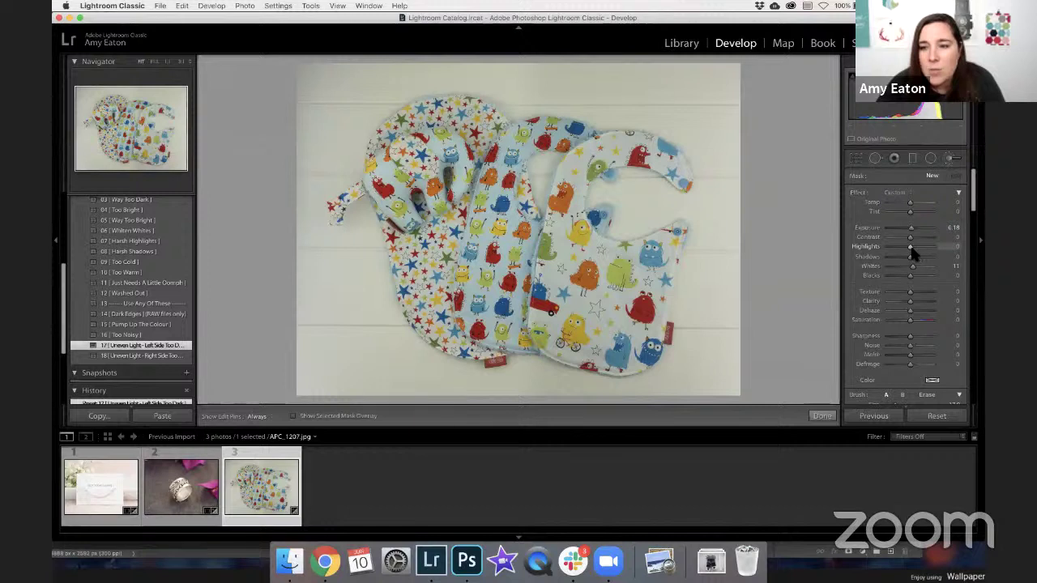
drag(909, 247, 912, 247)
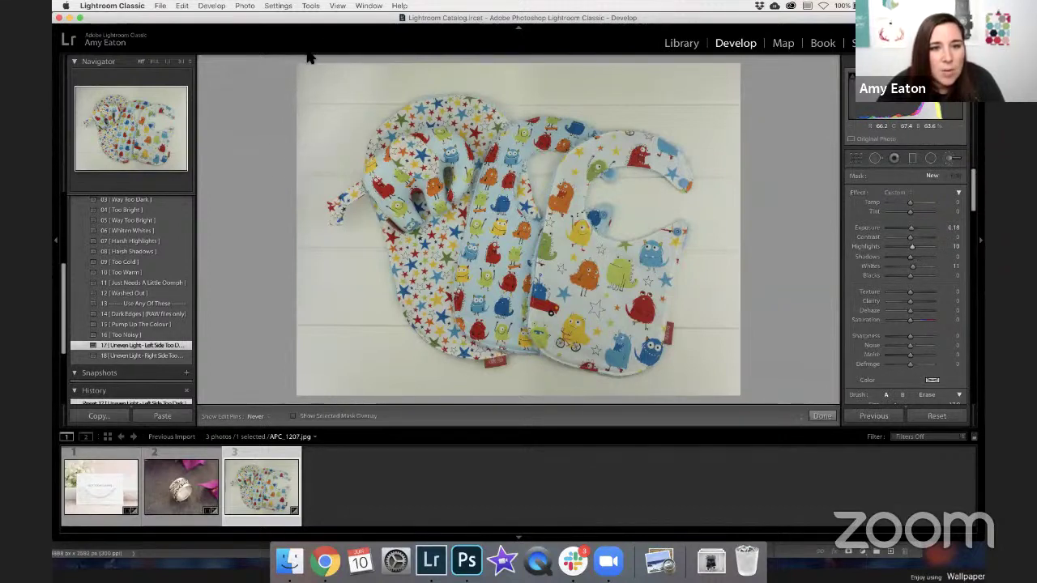
Brush over the upper-left background of the bibs photo and refine the stroke to exposure -0.16, highlights 8 and whites 9
drag(290, 74, 271, 169)
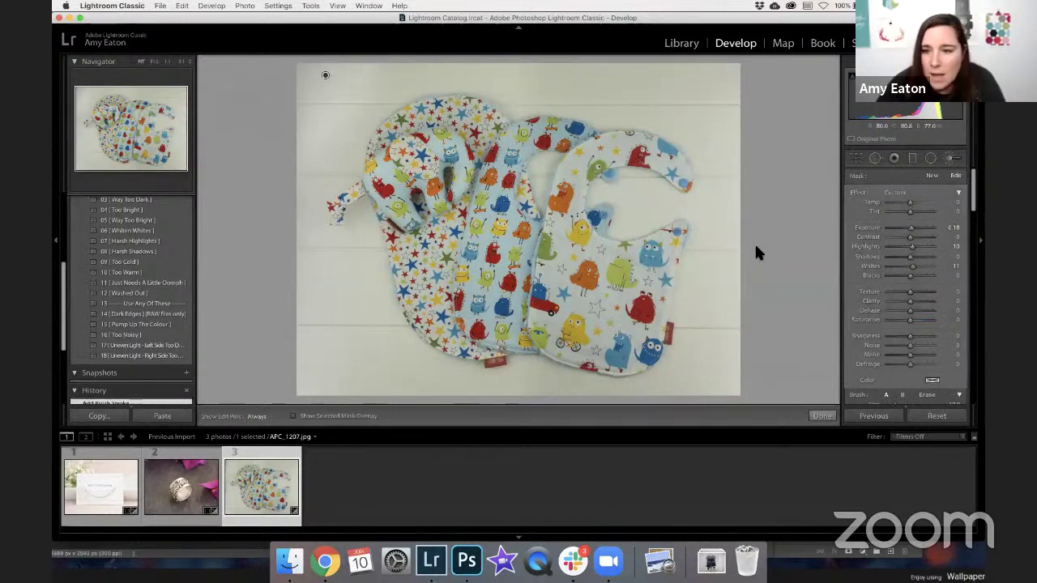
drag(912, 233, 910, 268)
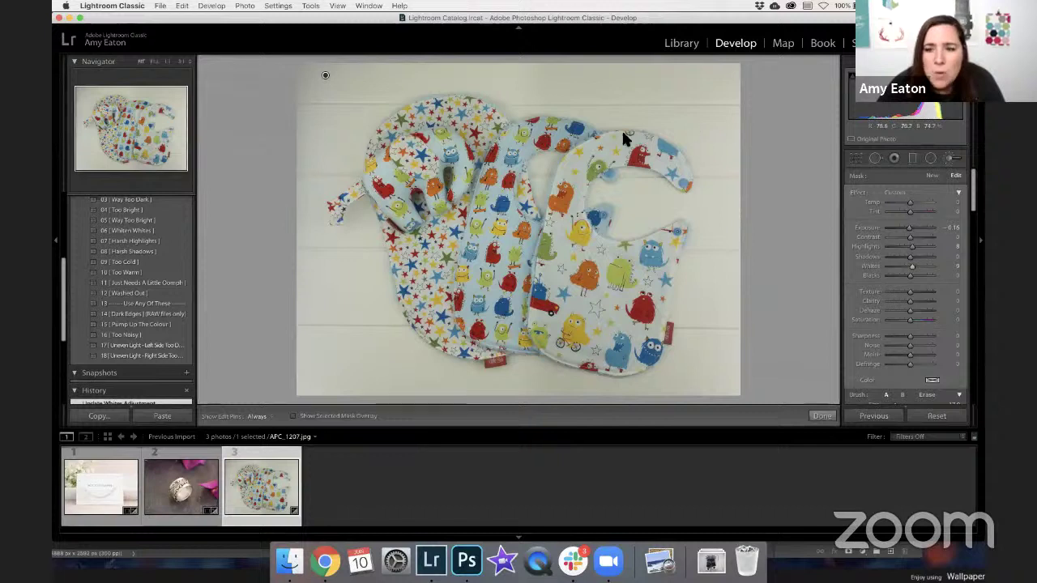
click(951, 161)
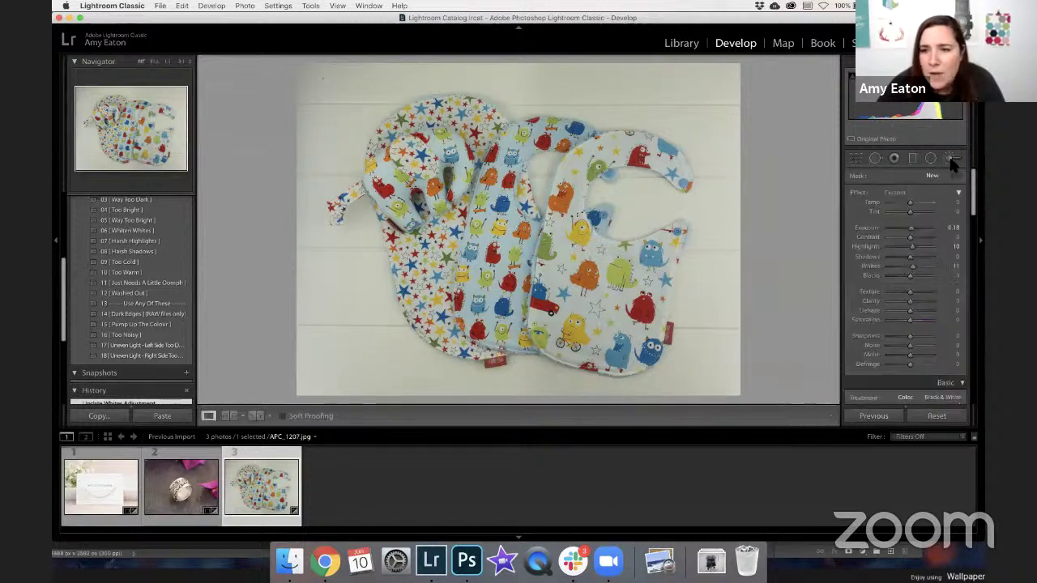
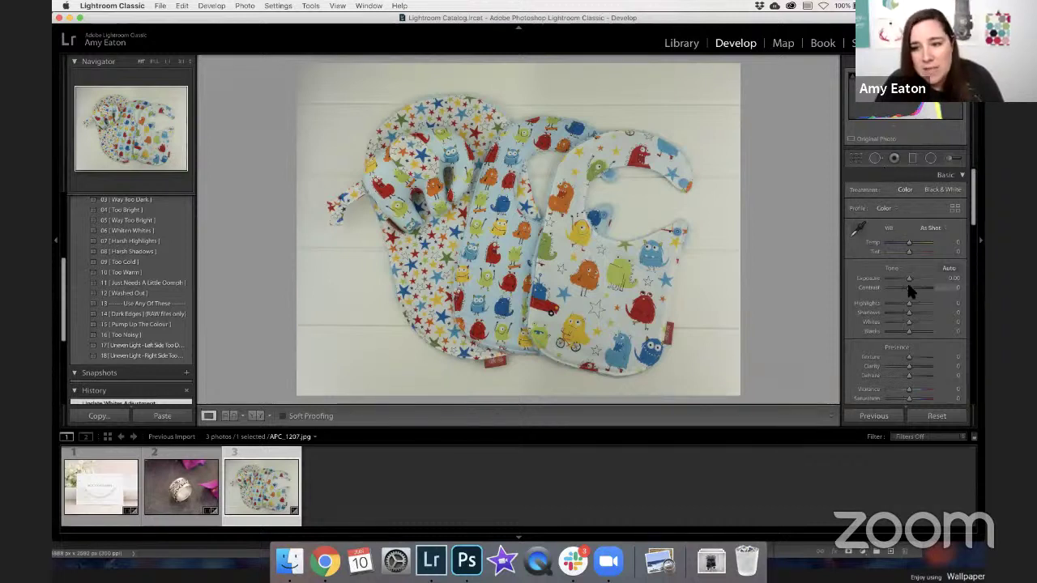
Set the bibs photo's overall exposure to +0.90, highlights to +38, whites to +51 and shadows to -6
scroll(908, 257, down, 1)
scroll(908, 258, up, 1)
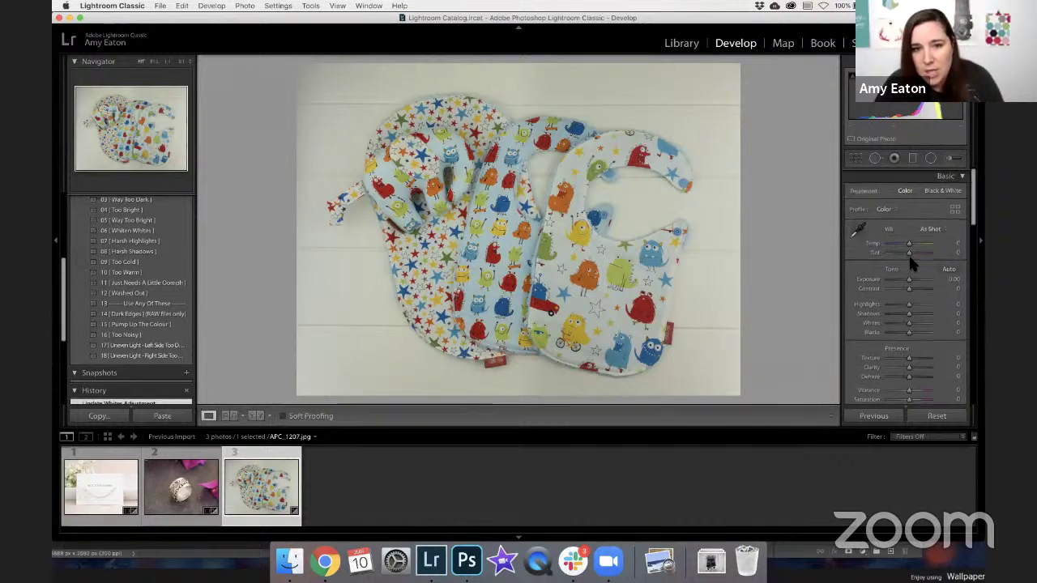
drag(911, 283, 914, 283)
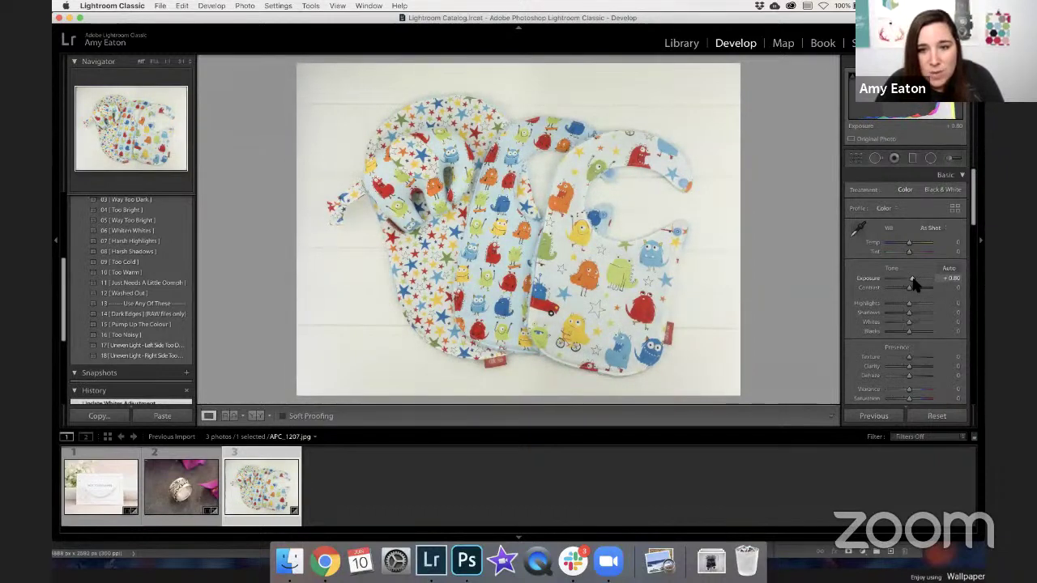
drag(913, 279, 914, 279)
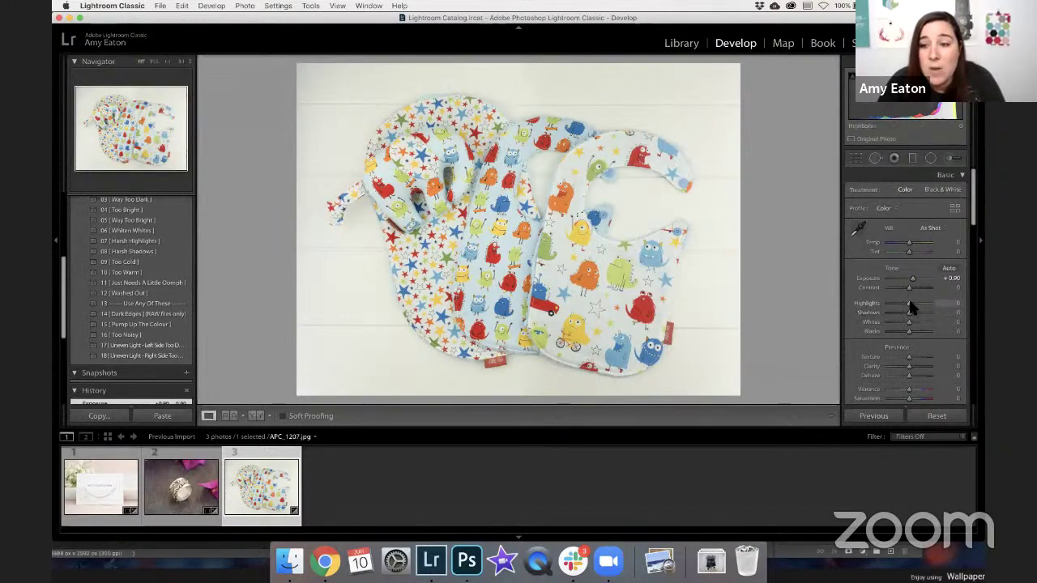
mouse_move(909, 324)
mouse_down()
mouse_move(919, 328)
mouse_move(920, 311)
mouse_move(907, 326)
mouse_move(919, 308)
mouse_move(919, 322)
mouse_up()
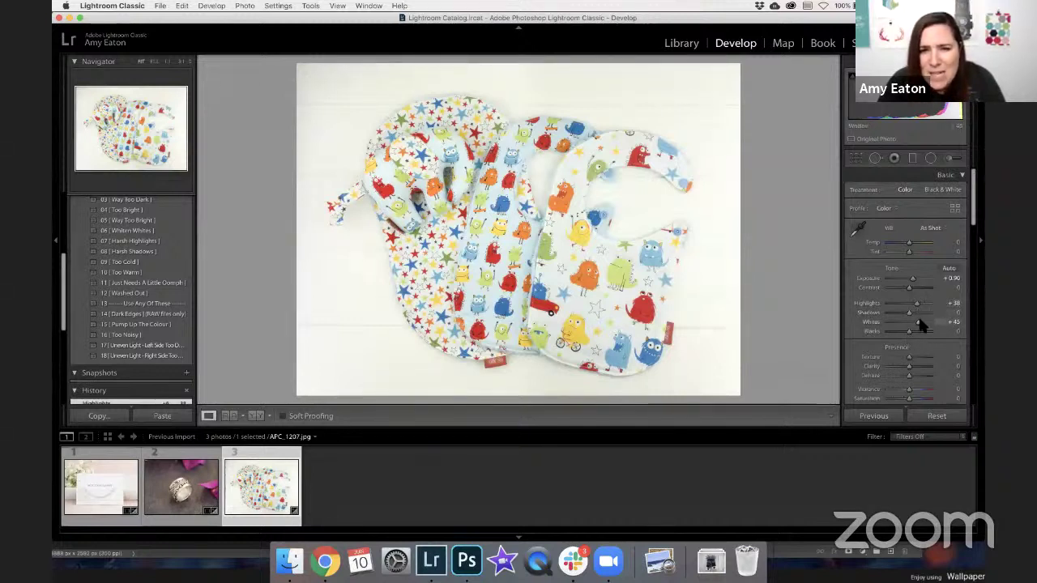
drag(920, 324, 923, 324)
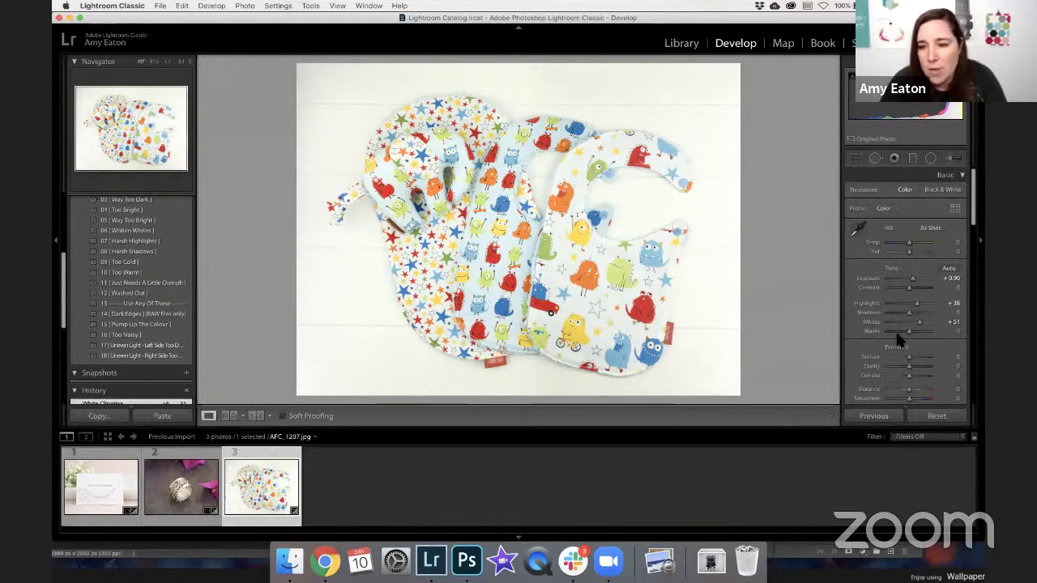
drag(911, 315, 910, 318)
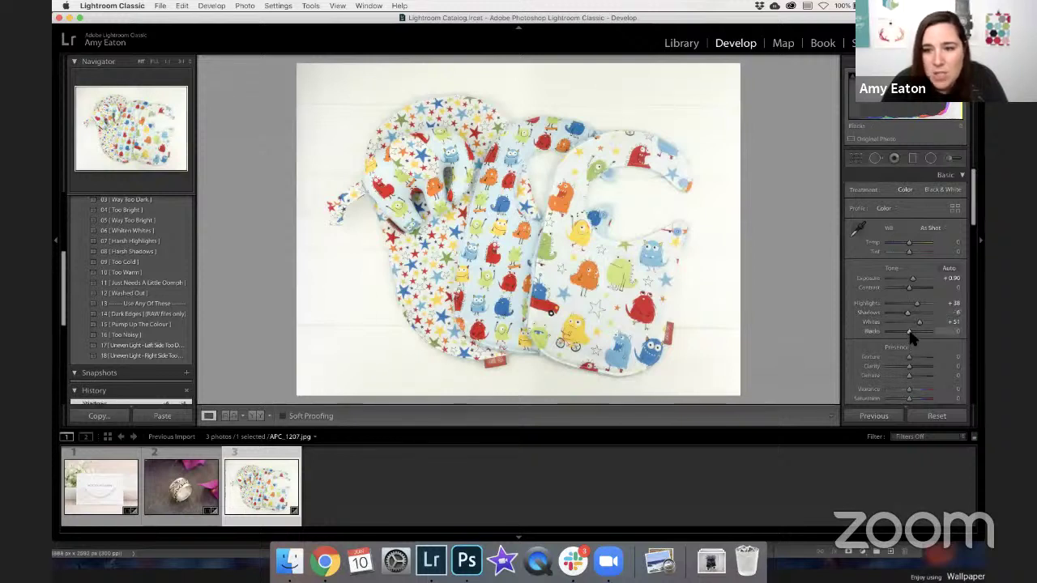
Set the bibs photo's blacks to -6, neutralise white balance from the white background beside the front bib, and set temperature to 0
drag(910, 333, 908, 333)
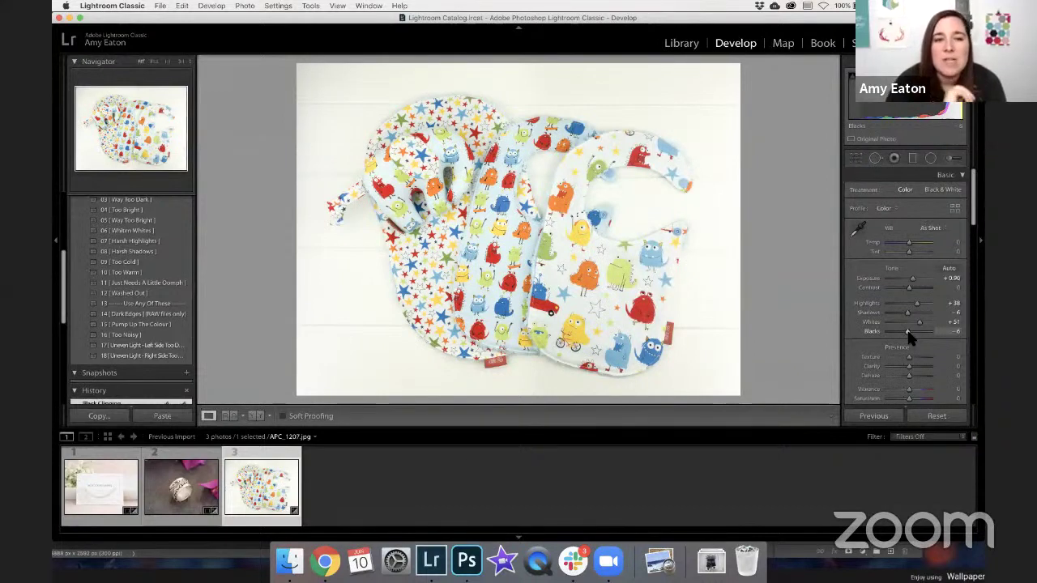
click(857, 230)
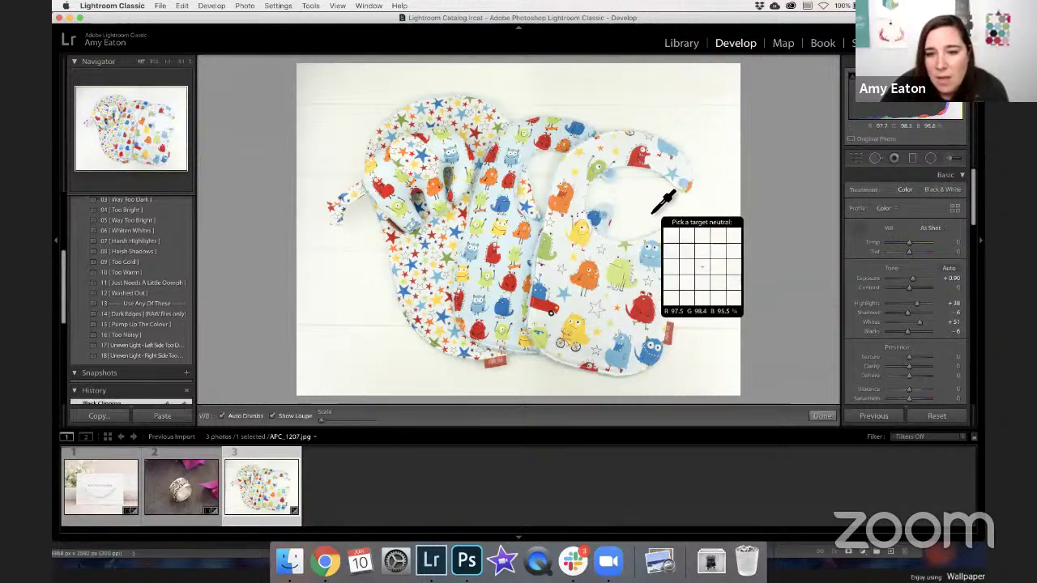
click(653, 211)
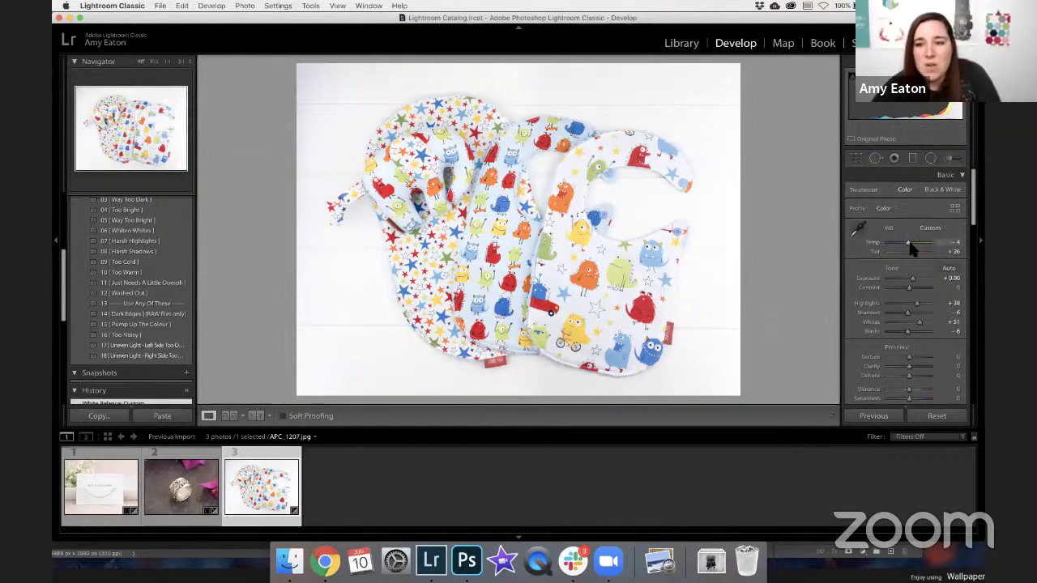
drag(911, 249, 913, 249)
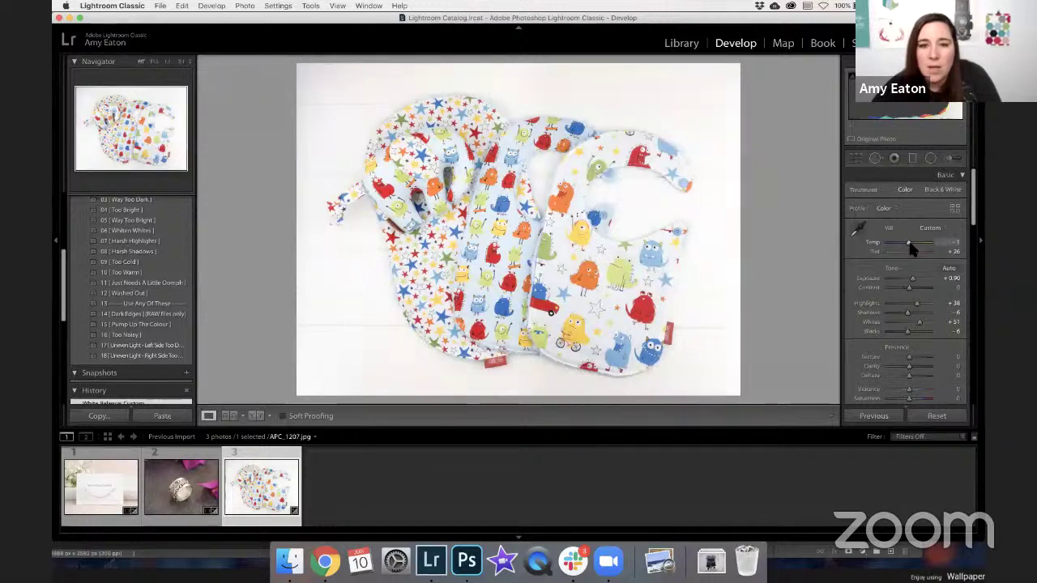
drag(912, 249, 910, 249)
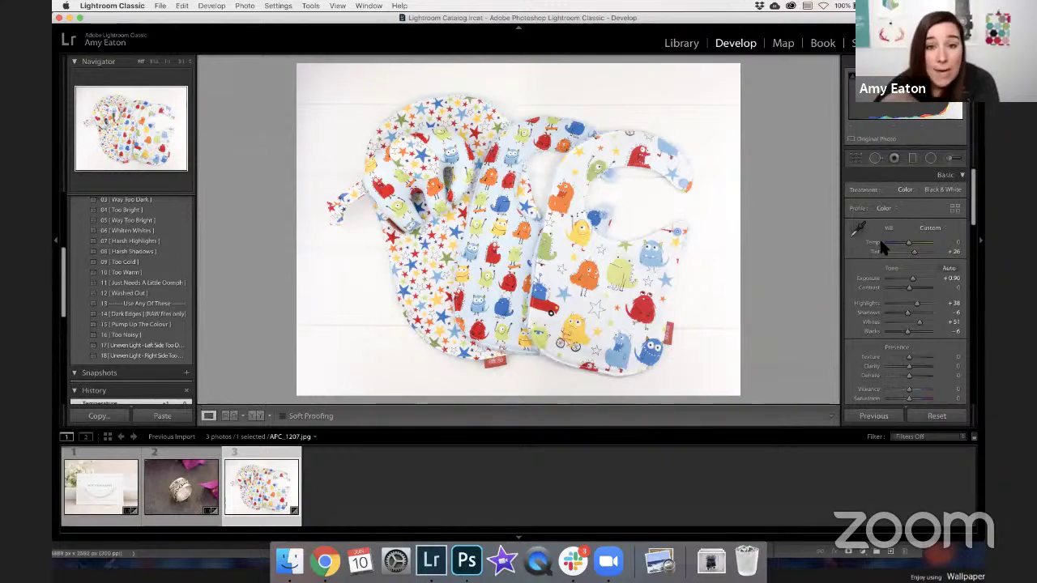
click(956, 253)
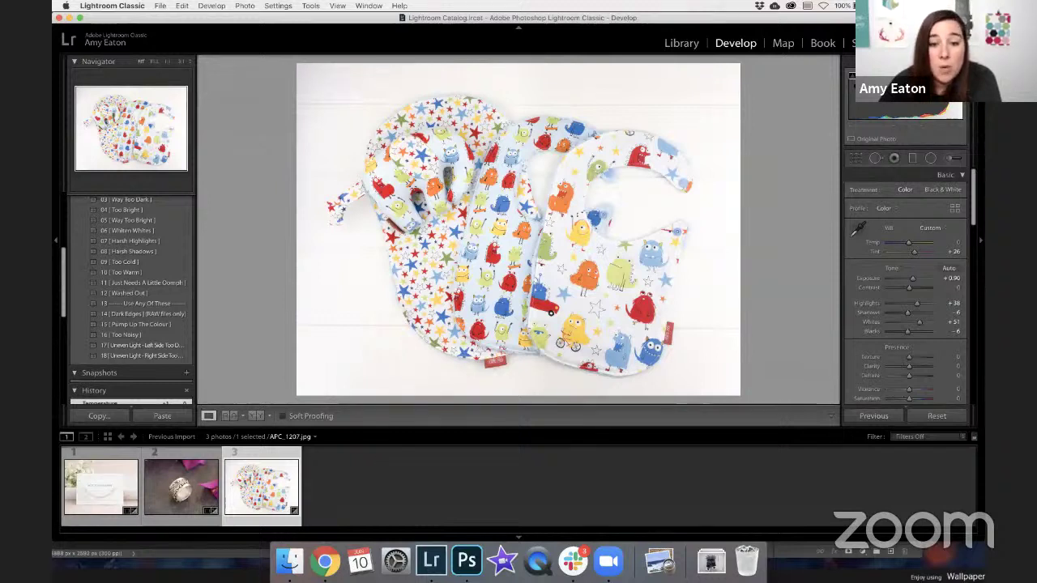
Check the bibs photo for clipped areas and compare the original and edited versions side by side
key(j)
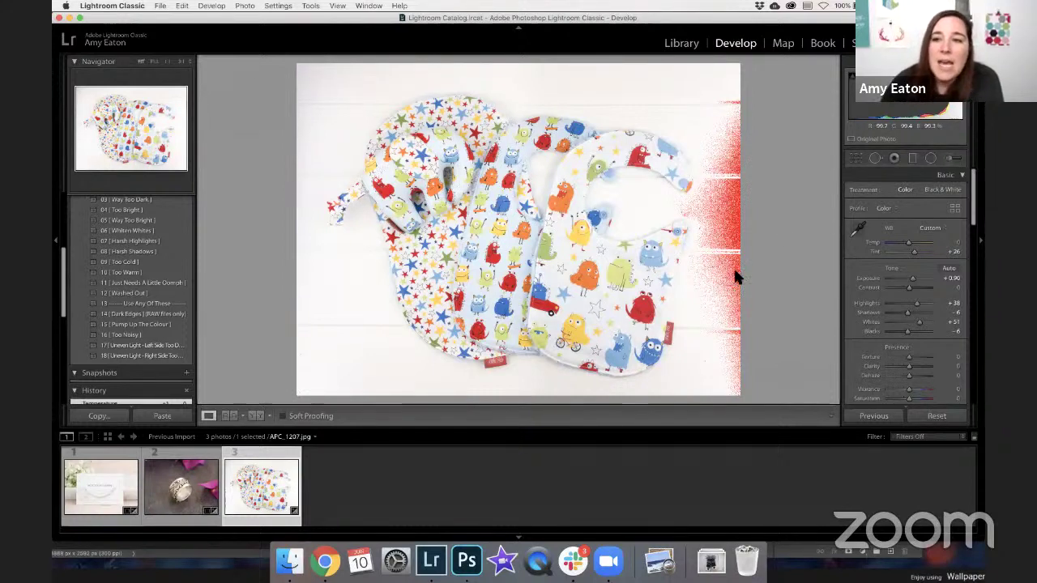
key(j)
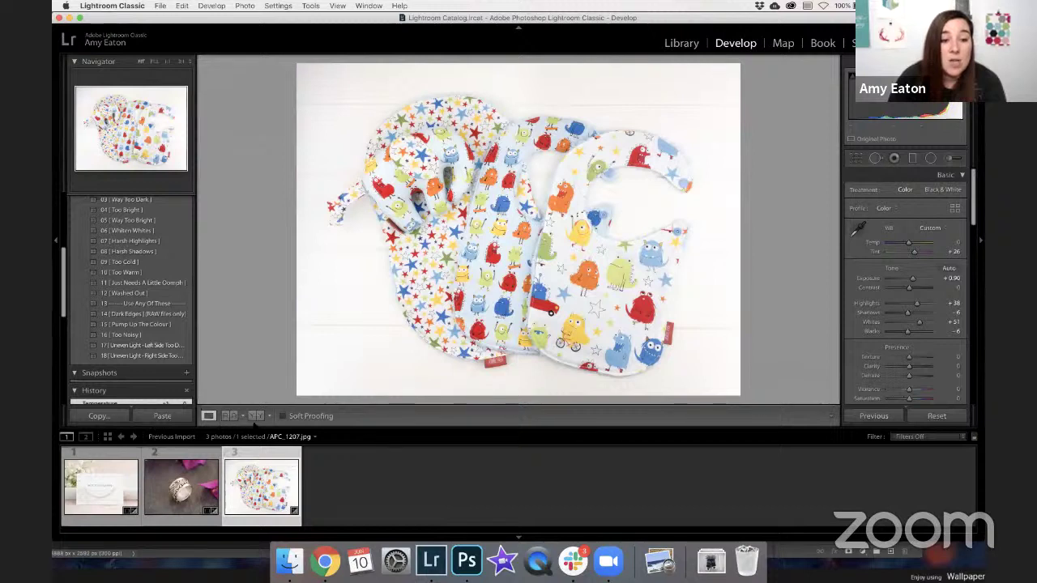
click(256, 416)
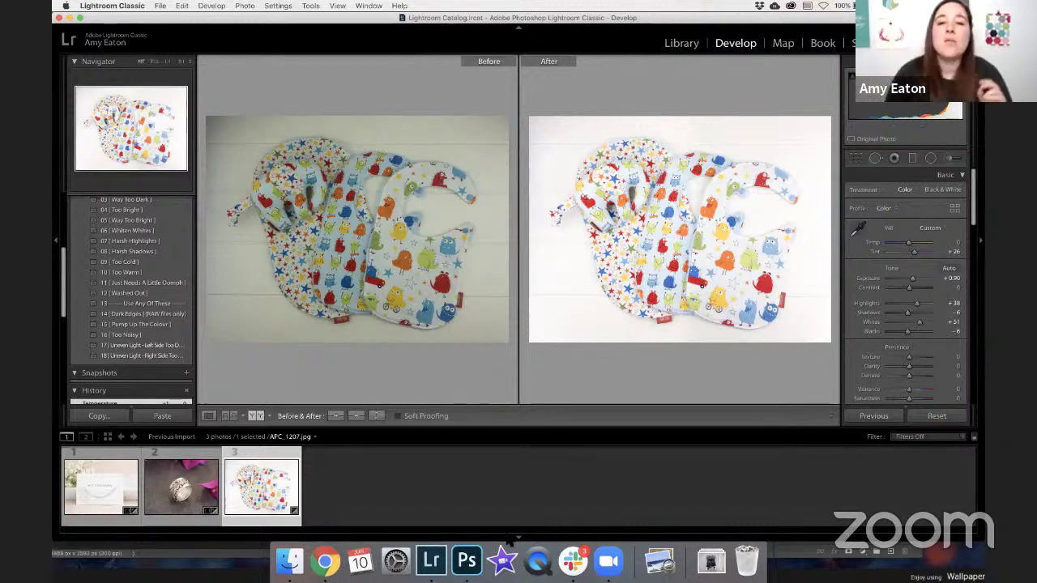
Switch to Photoshop, enlarge its window, and display the arm warmers photo IMG_2239.JPG at 50% zoom
click(468, 561)
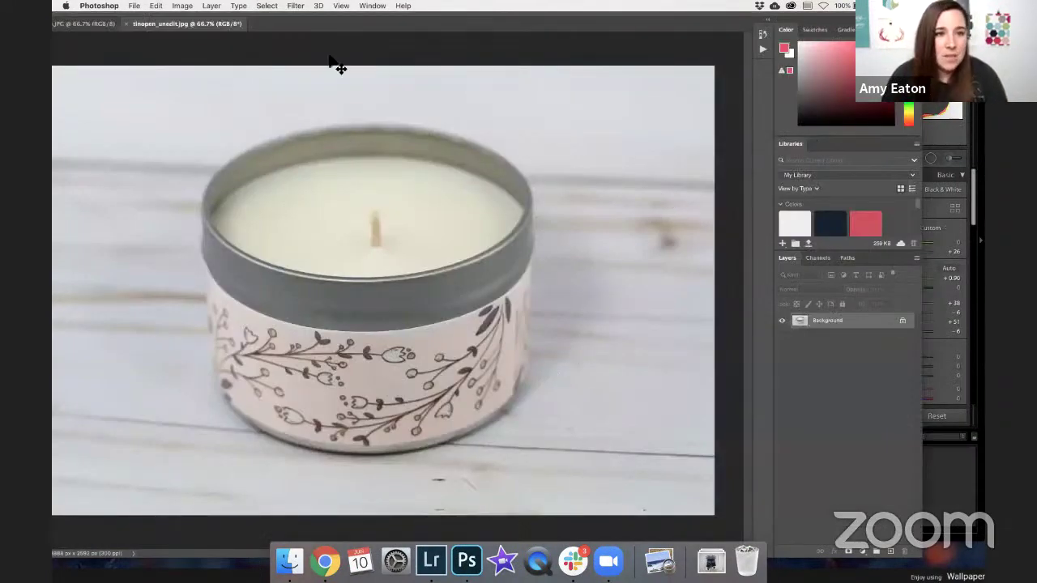
double_click(357, 39)
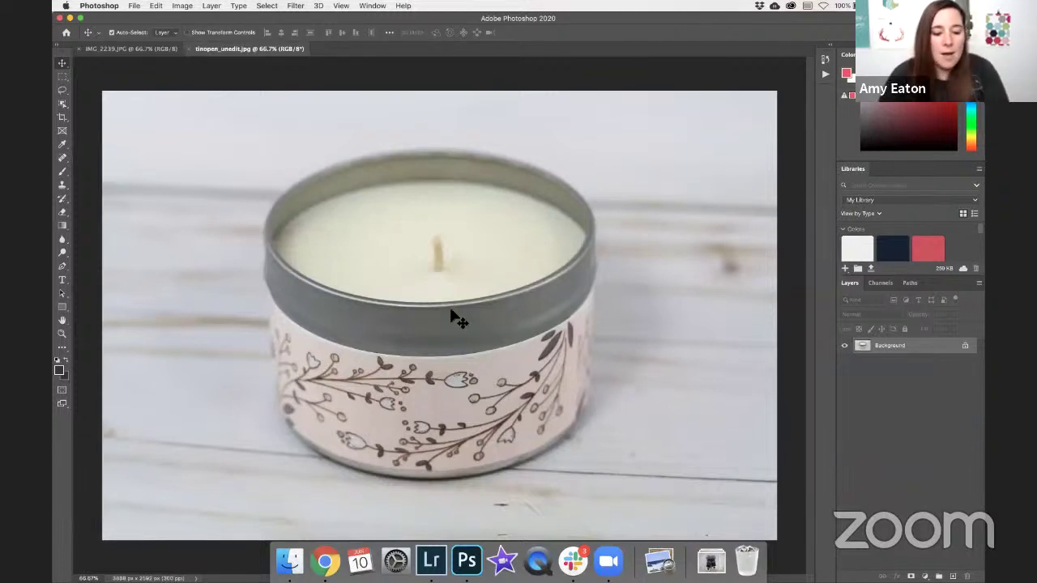
key(super+minus)
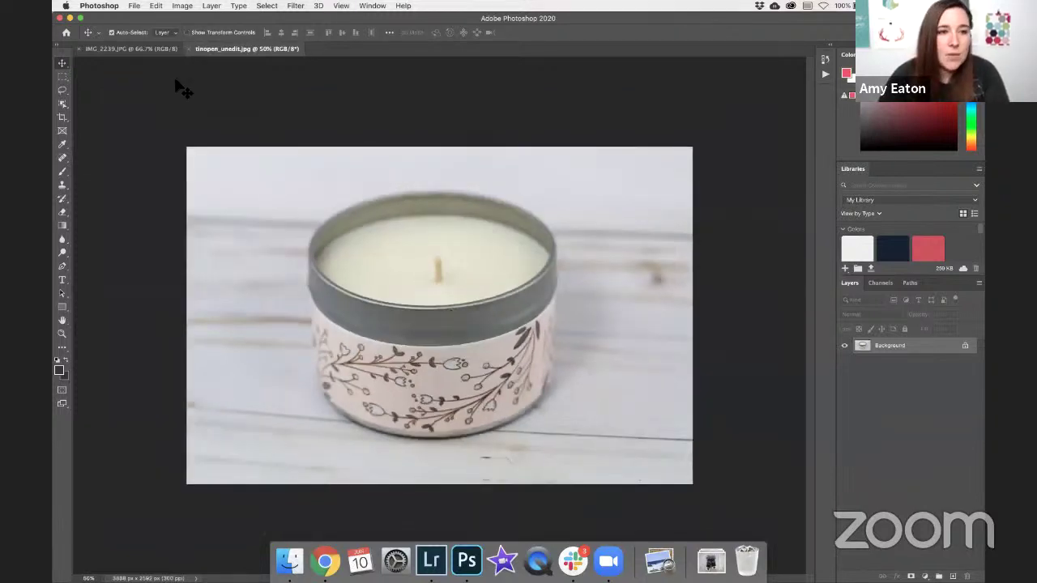
key(ctrl+Tab)
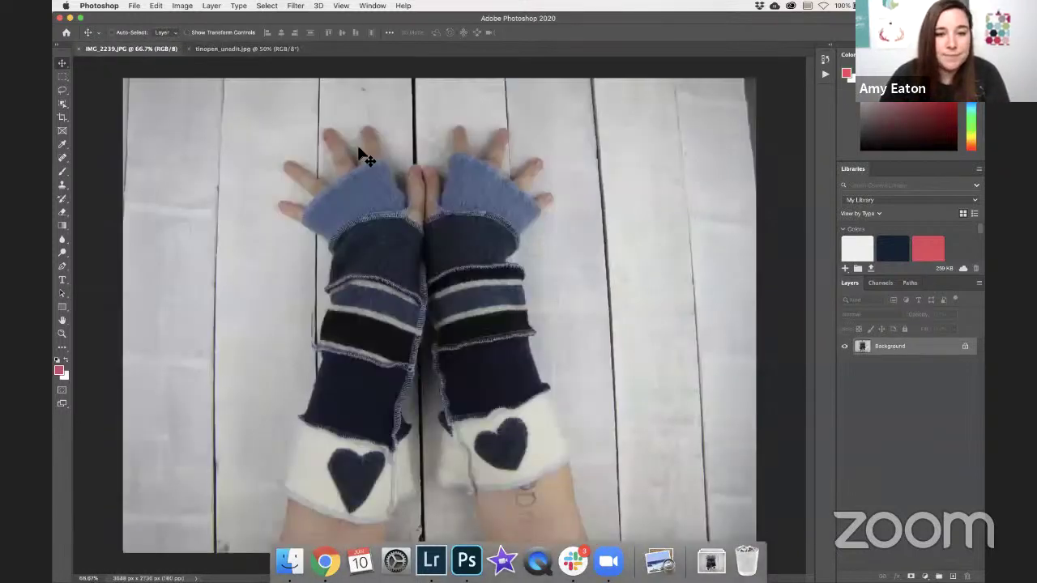
key(super+minus)
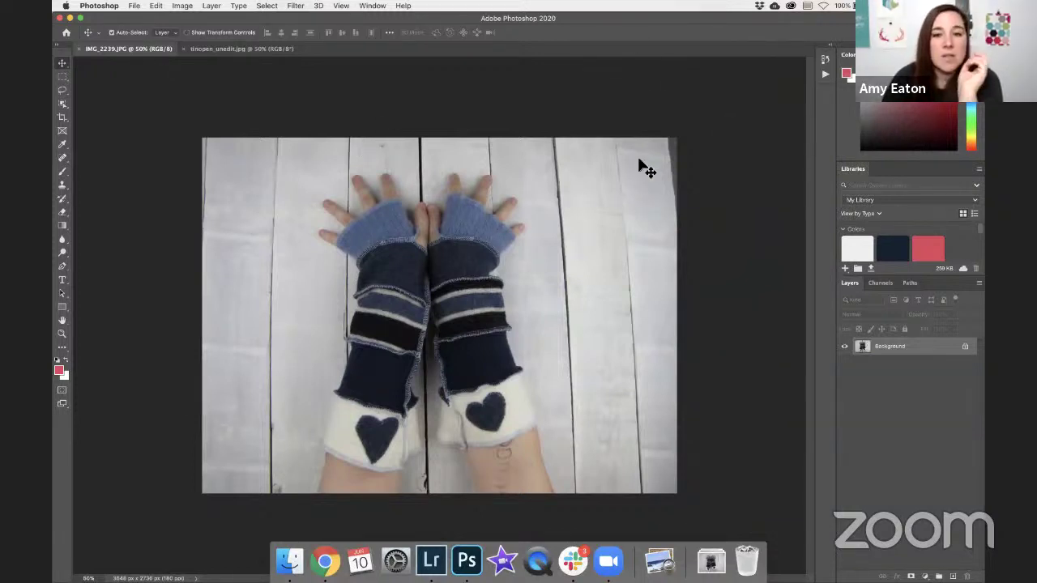
Crop the arm warmers photo to a 1:1 square, shifting the image slightly so the hands are centred
click(62, 119)
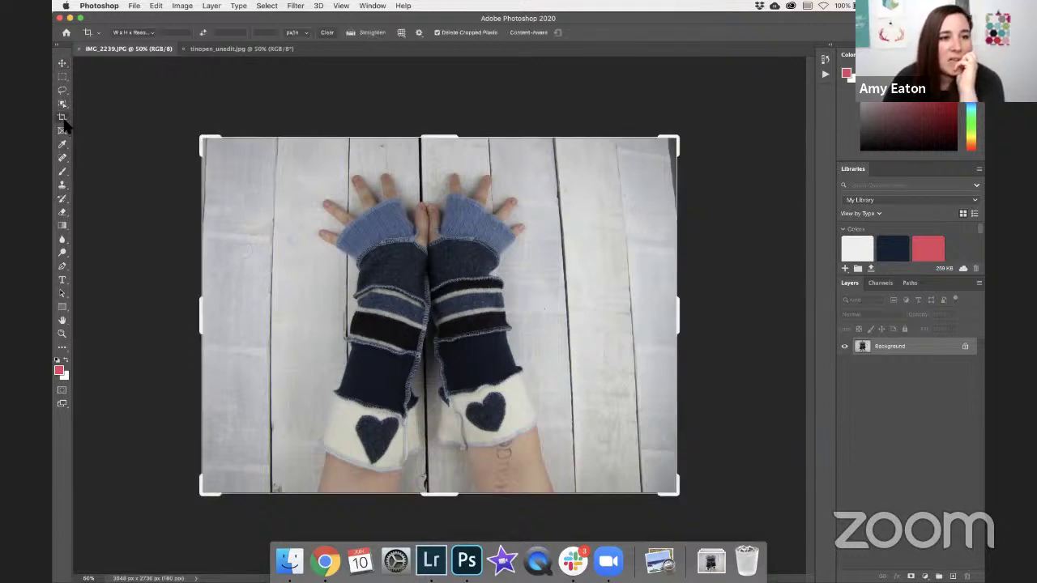
click(152, 34)
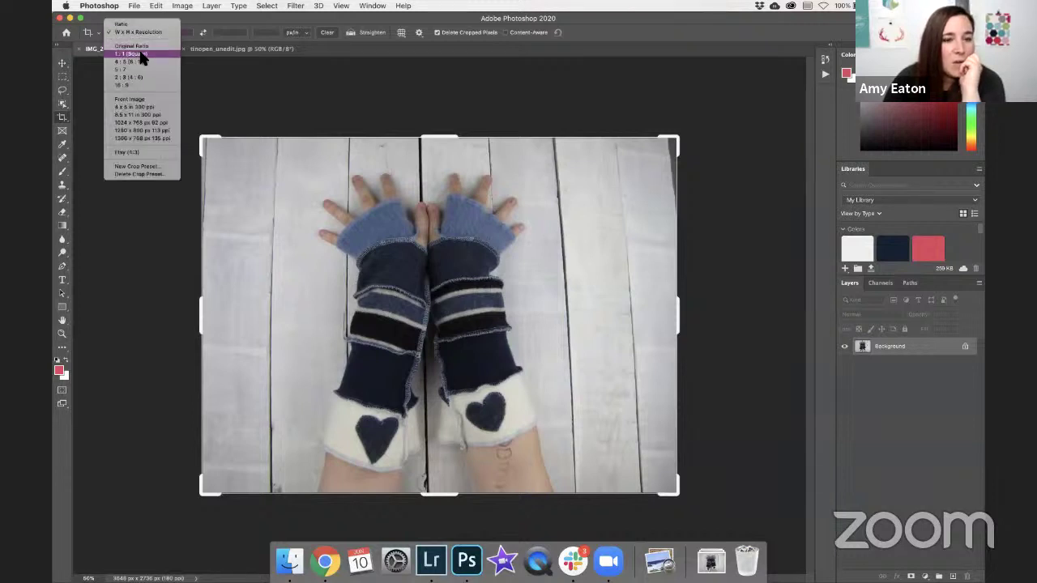
click(142, 54)
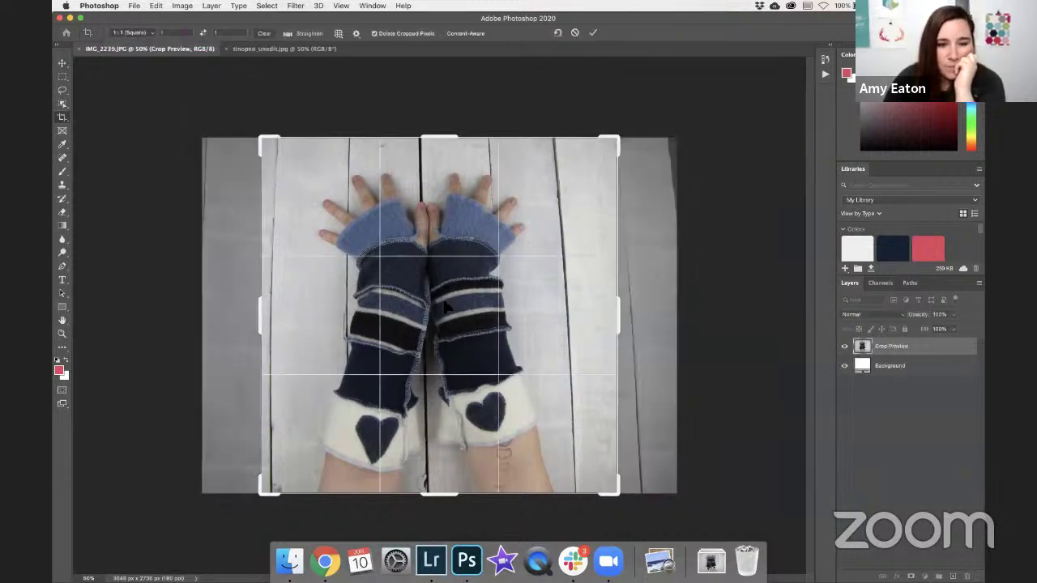
mouse_move(445, 303)
mouse_down()
mouse_move(468, 293)
mouse_move(454, 303)
mouse_up()
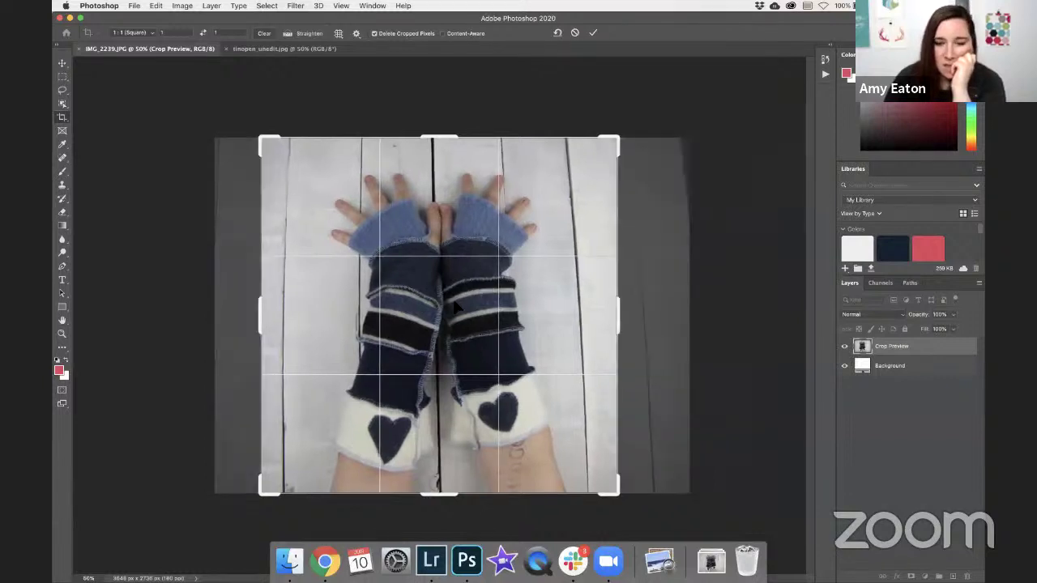
key(Return)
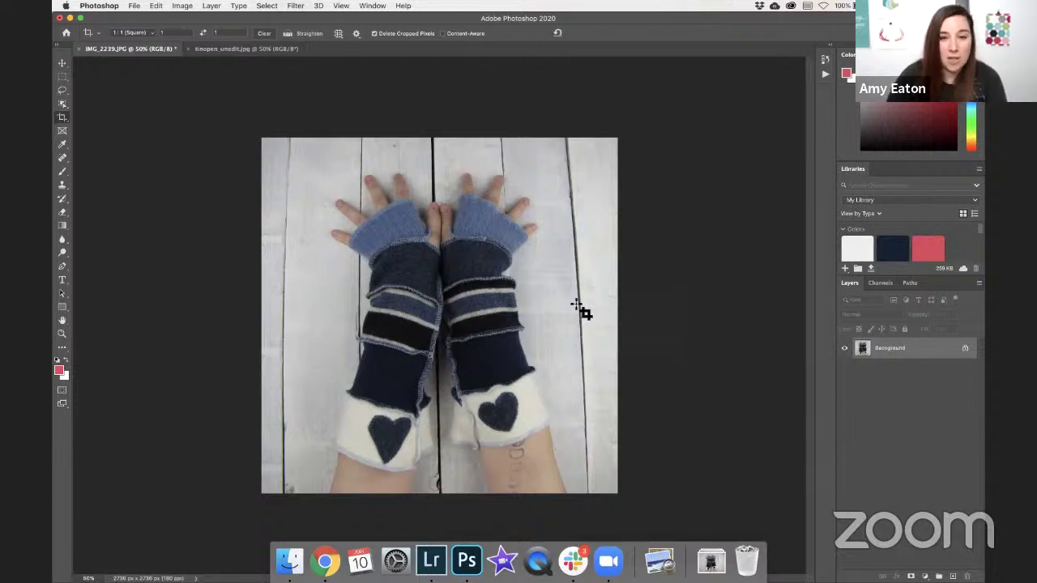
click(232, 49)
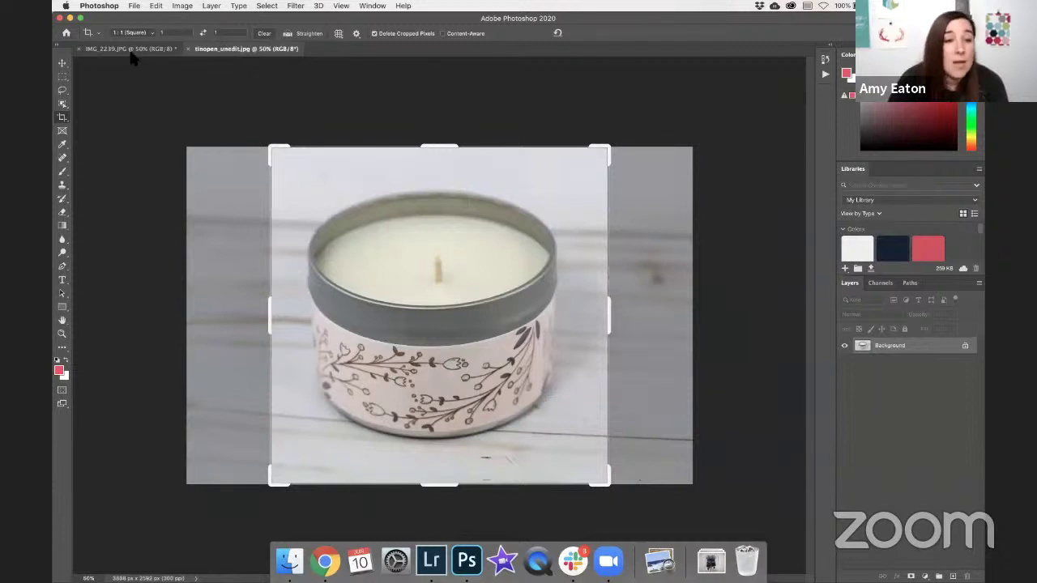
click(131, 51)
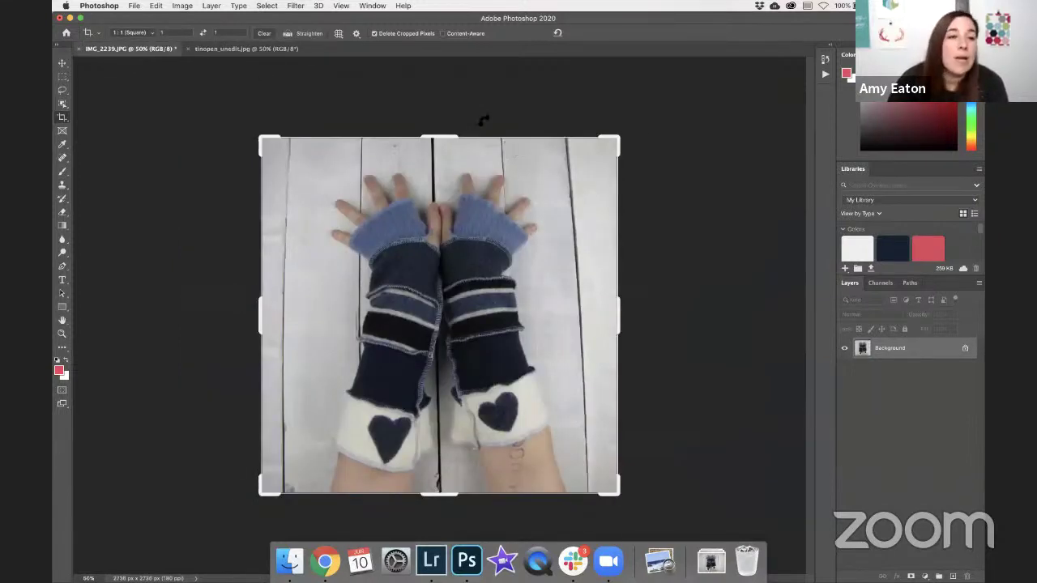
click(62, 64)
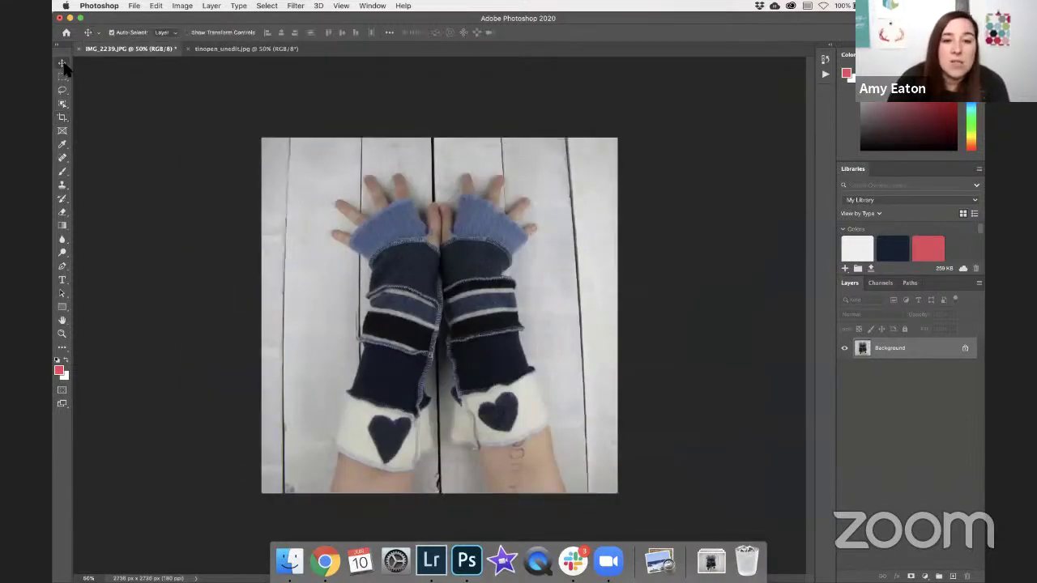
Apply Lens Correction to the arm warmers photo with Remove Distortion set to +6.00
click(296, 5)
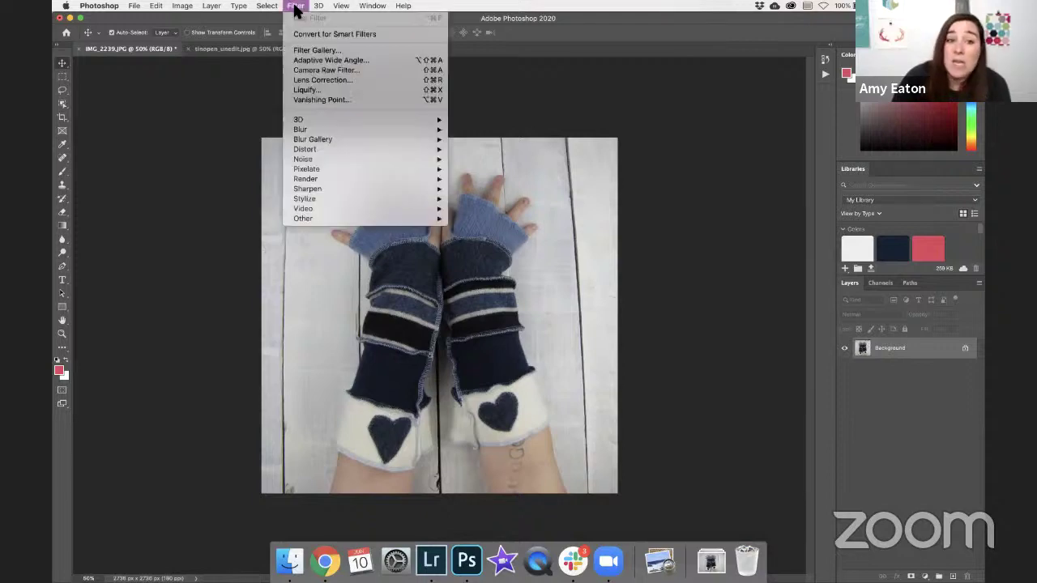
click(712, 135)
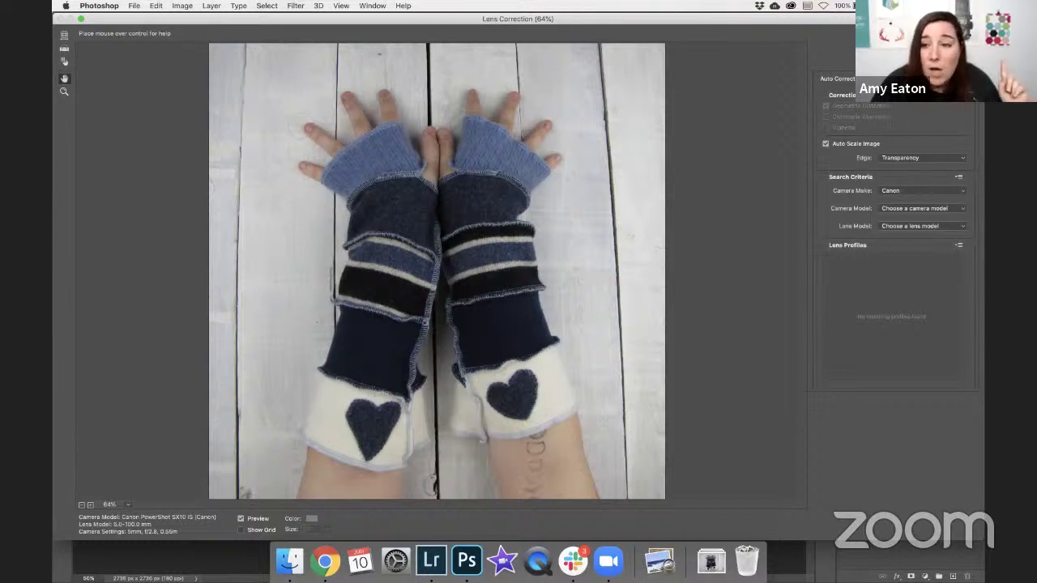
click(875, 79)
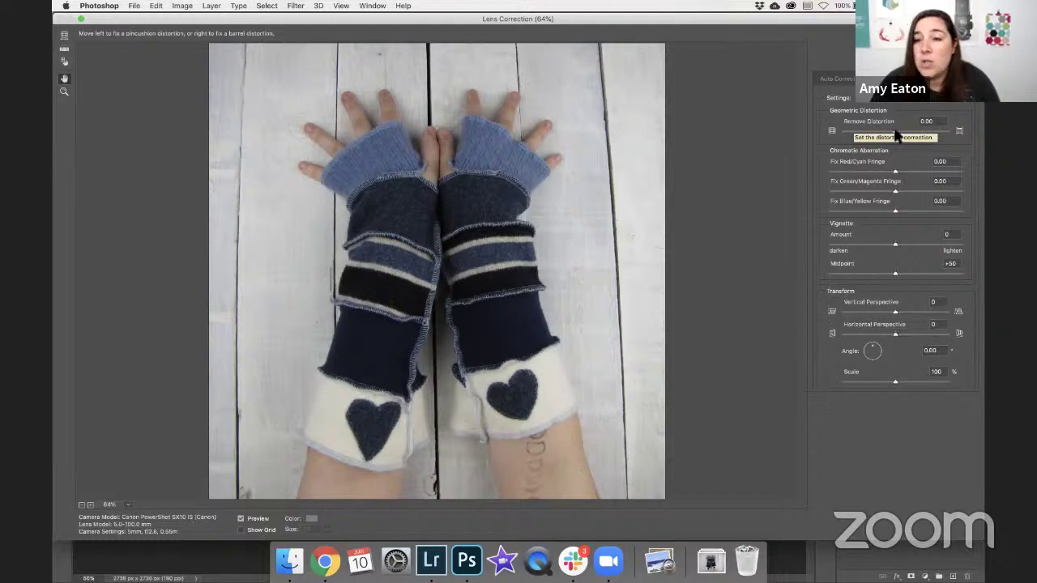
drag(896, 134, 896, 131)
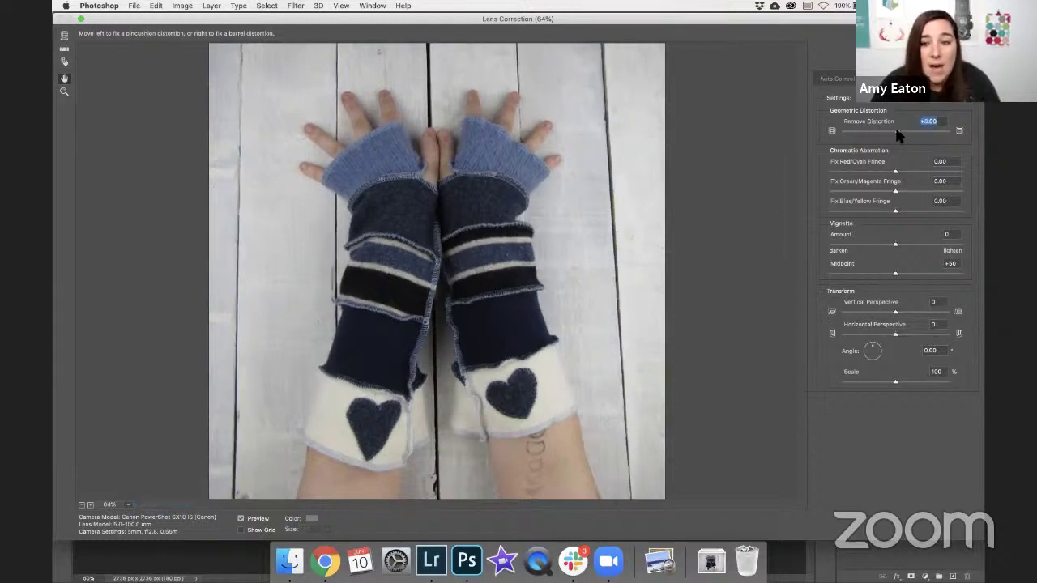
mouse_move(896, 132)
mouse_down()
mouse_move(907, 136)
mouse_move(886, 138)
mouse_move(900, 138)
mouse_up()
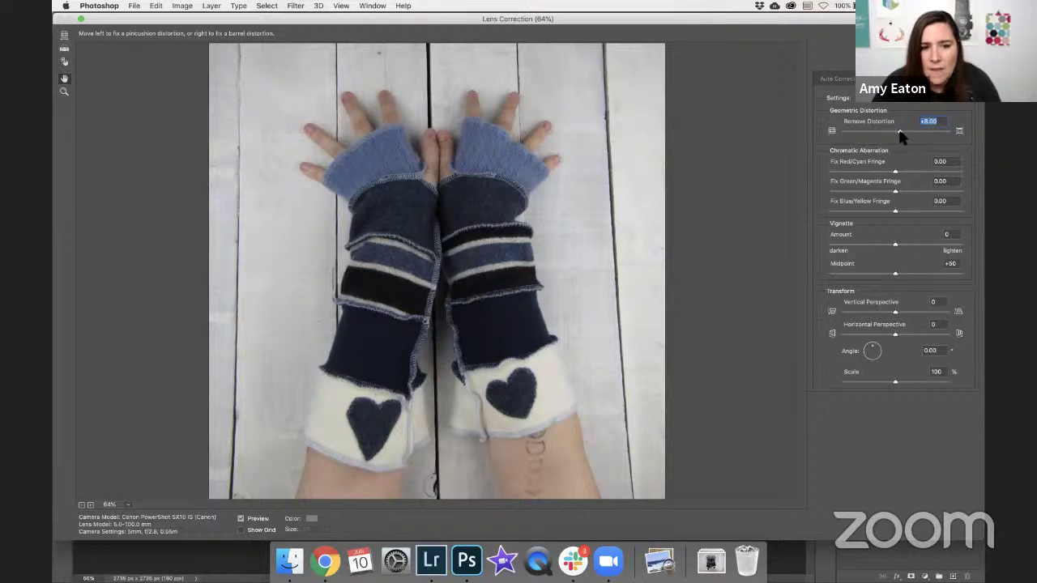
drag(901, 138, 898, 137)
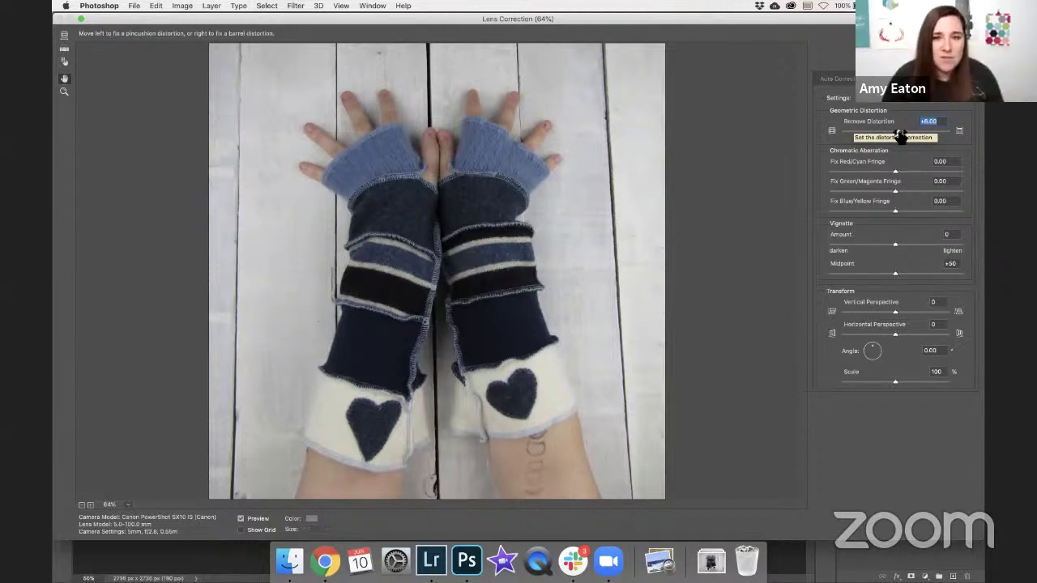
key(Return)
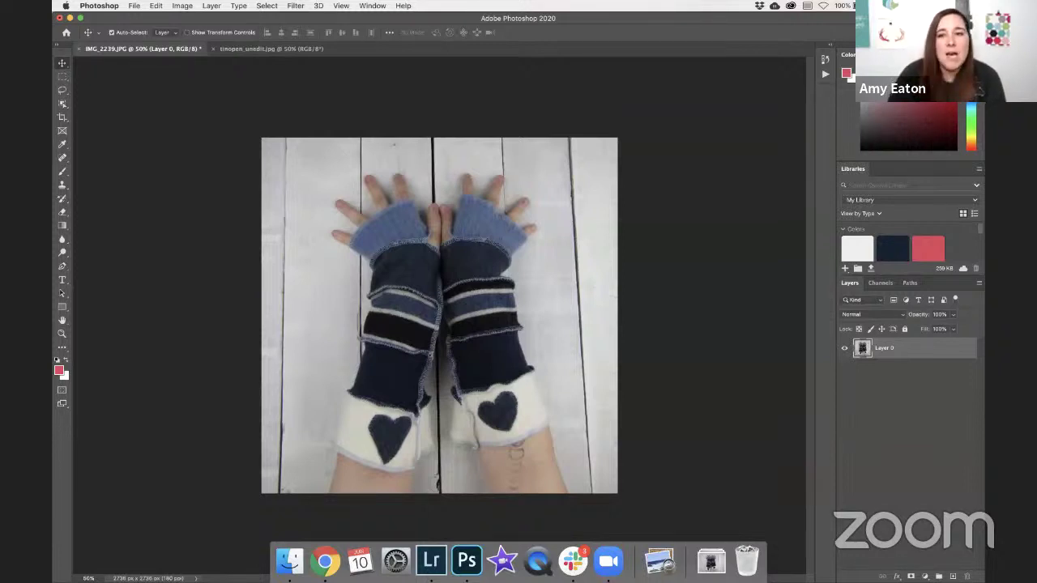
Compare the arm warmers photo before and after the lens correction using its edit history
click(825, 60)
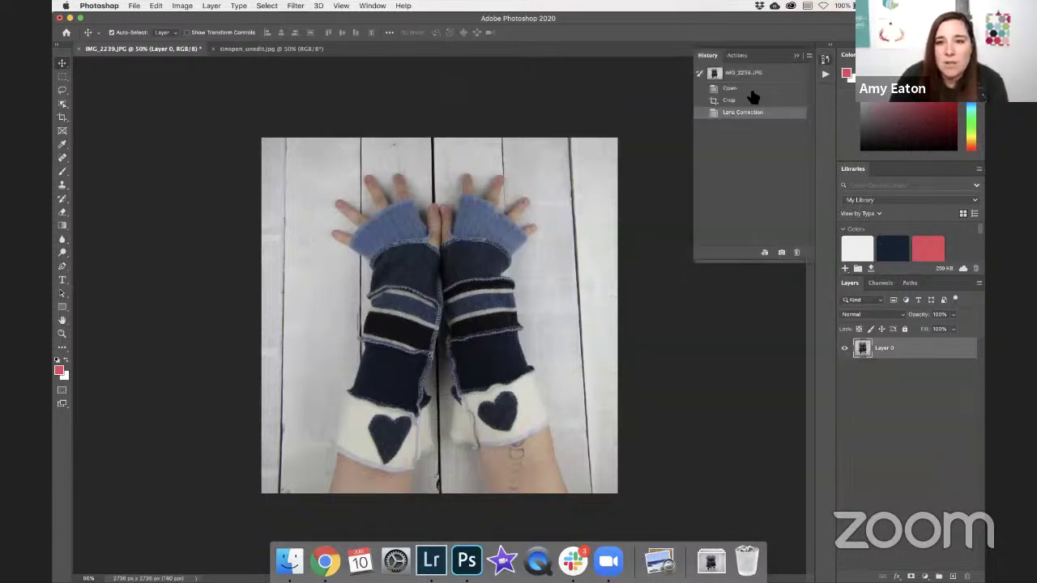
click(753, 101)
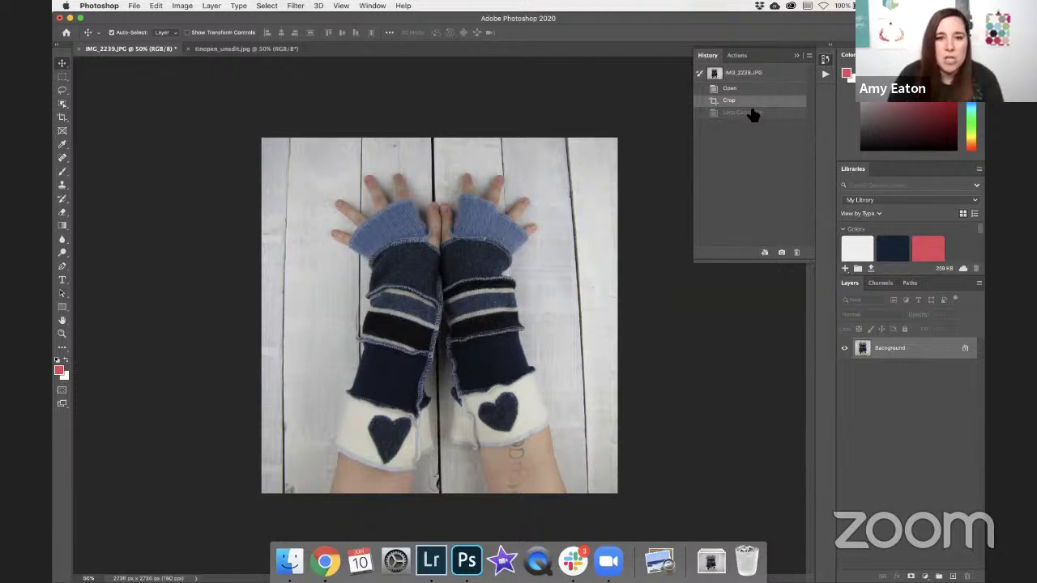
click(753, 113)
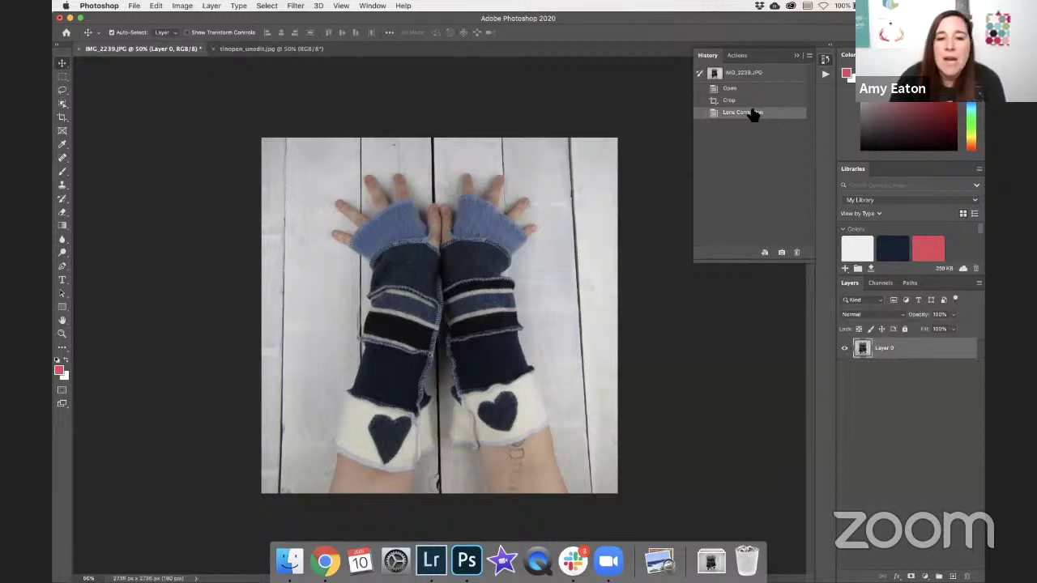
click(824, 60)
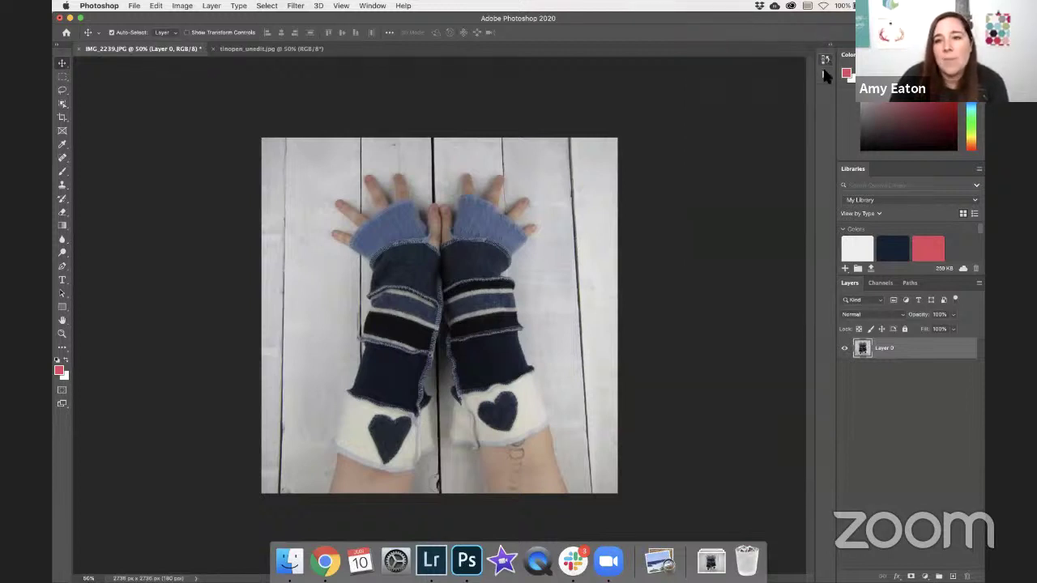
Try the Too Dark tonal action from Picture Profit Actions on the arm warmers photo, and delete the layer it adds
click(825, 74)
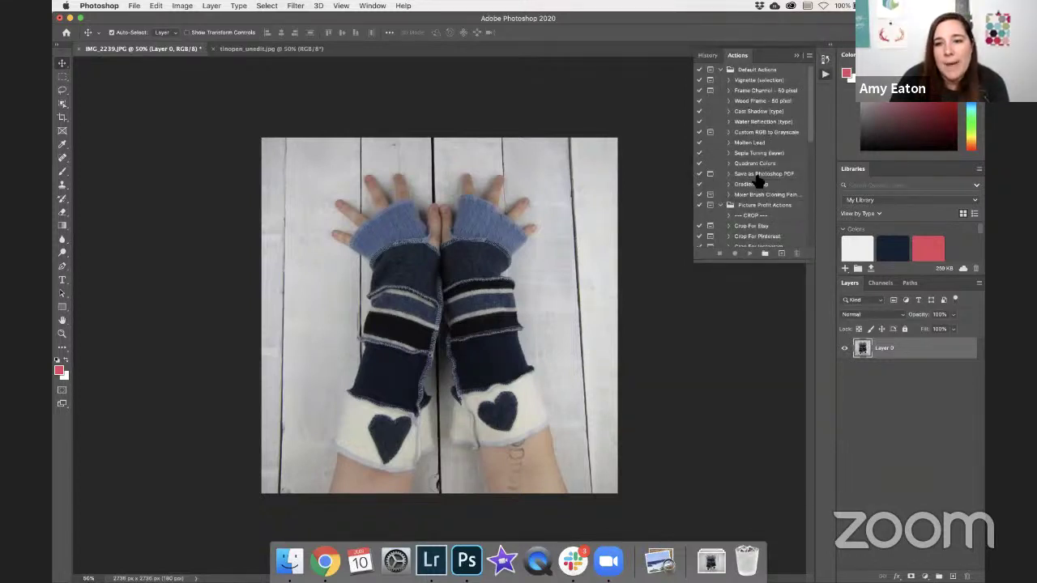
scroll(754, 194, down, 5)
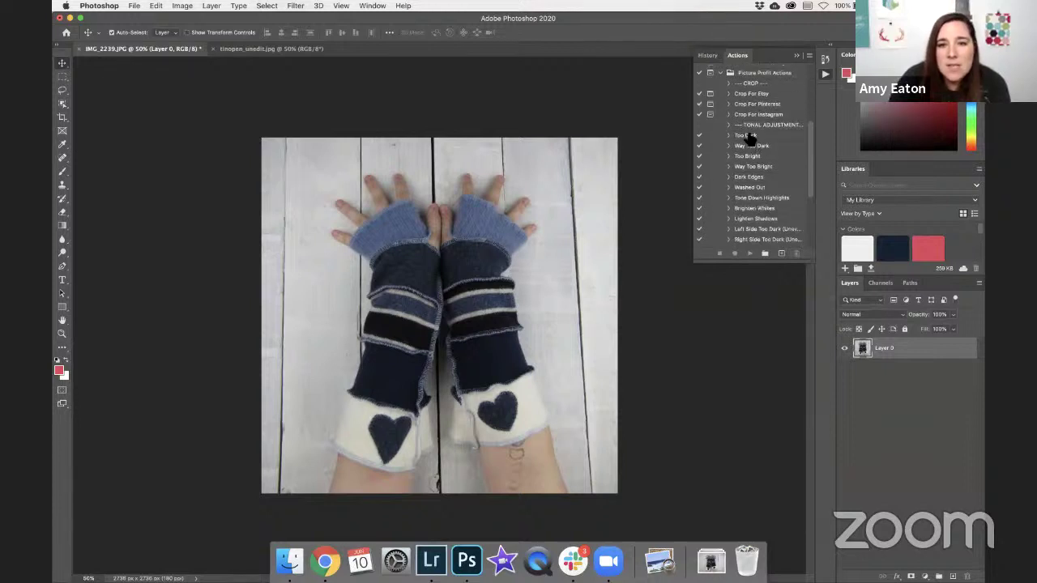
click(750, 135)
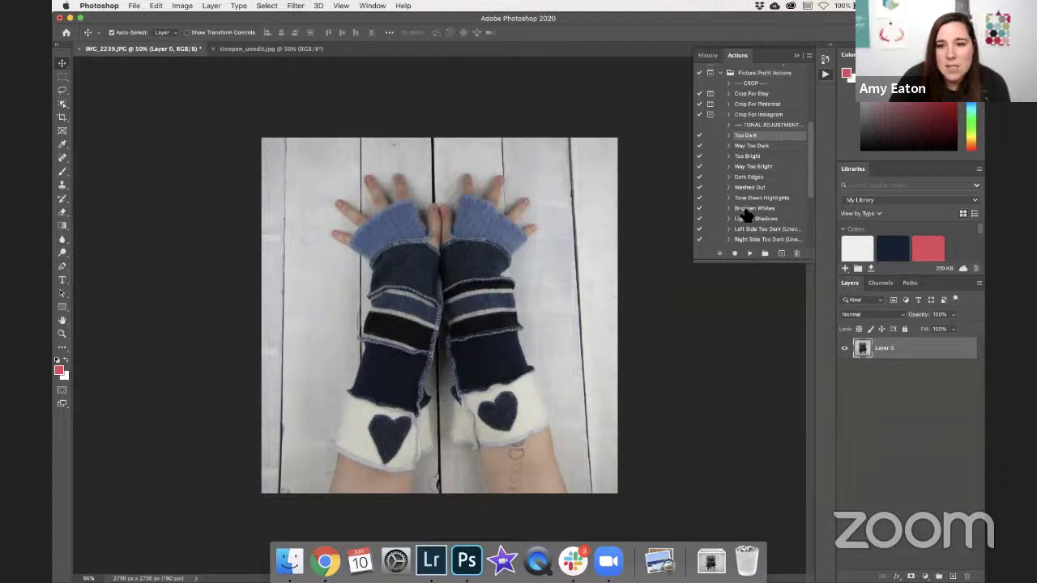
click(750, 254)
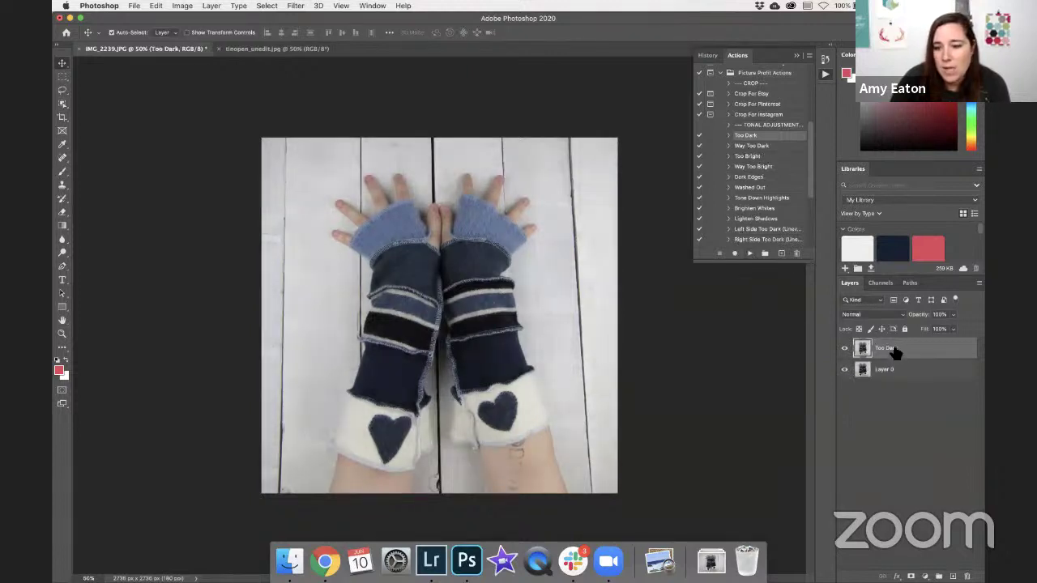
key(BackSpace)
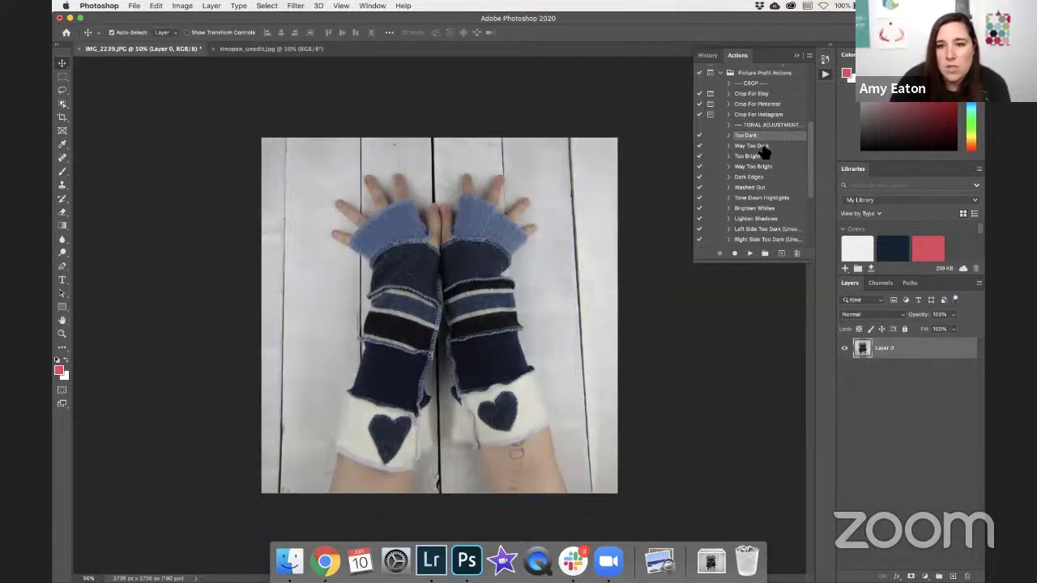
Play the Way Too Dark action on the arm warmers photo and compare it with the result hidden and shown
click(760, 146)
click(750, 254)
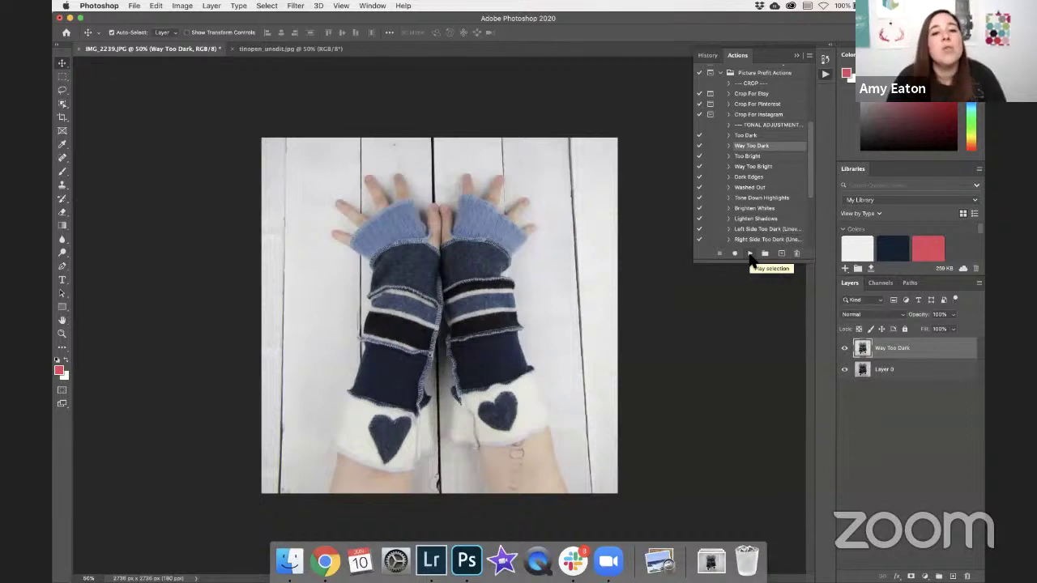
click(845, 348)
click(845, 349)
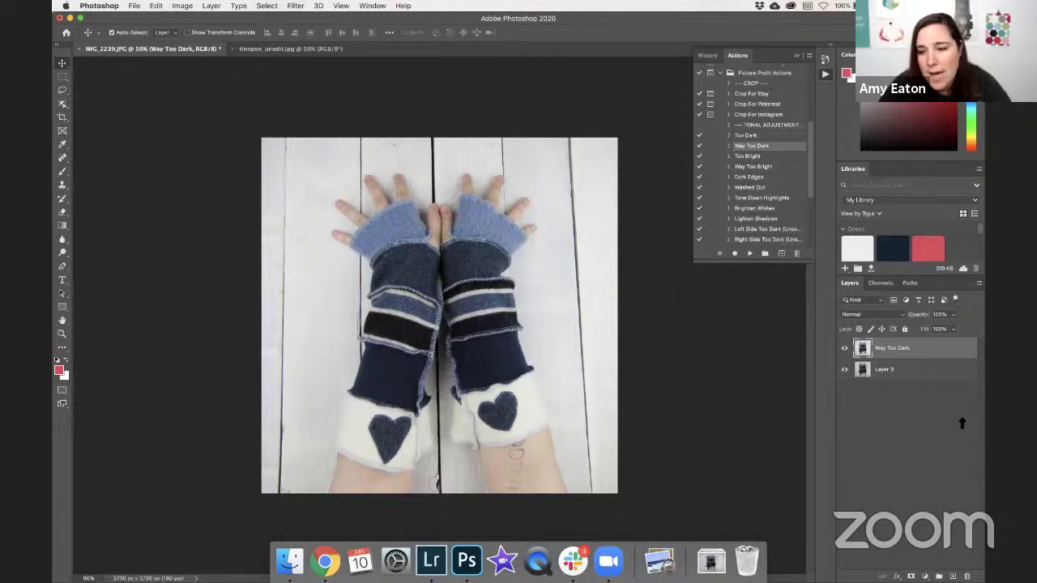
Compare the photo with and without the Way Too Dark layer once more, and merge the visible layers
right_click(928, 370)
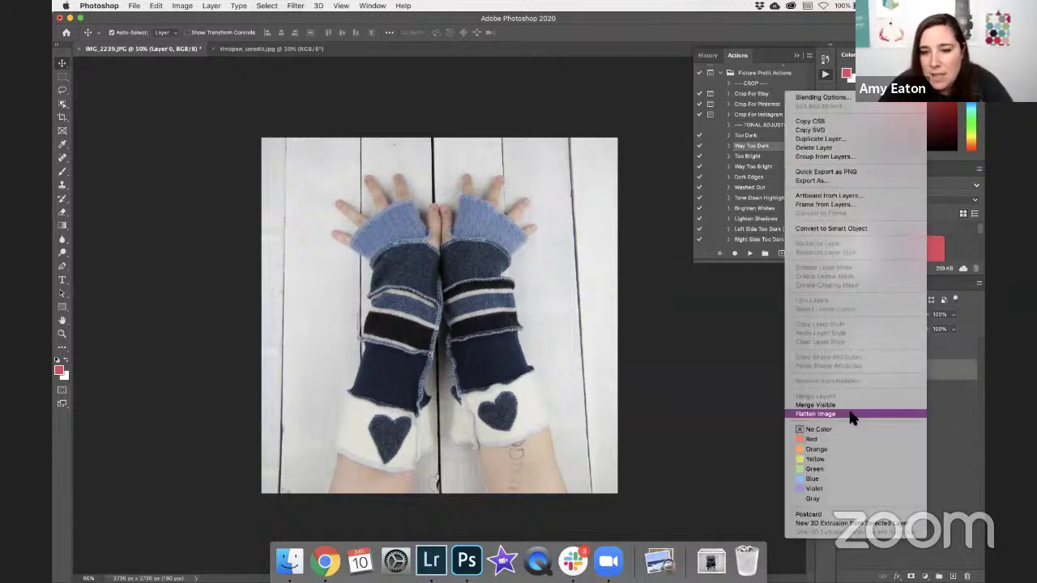
click(944, 412)
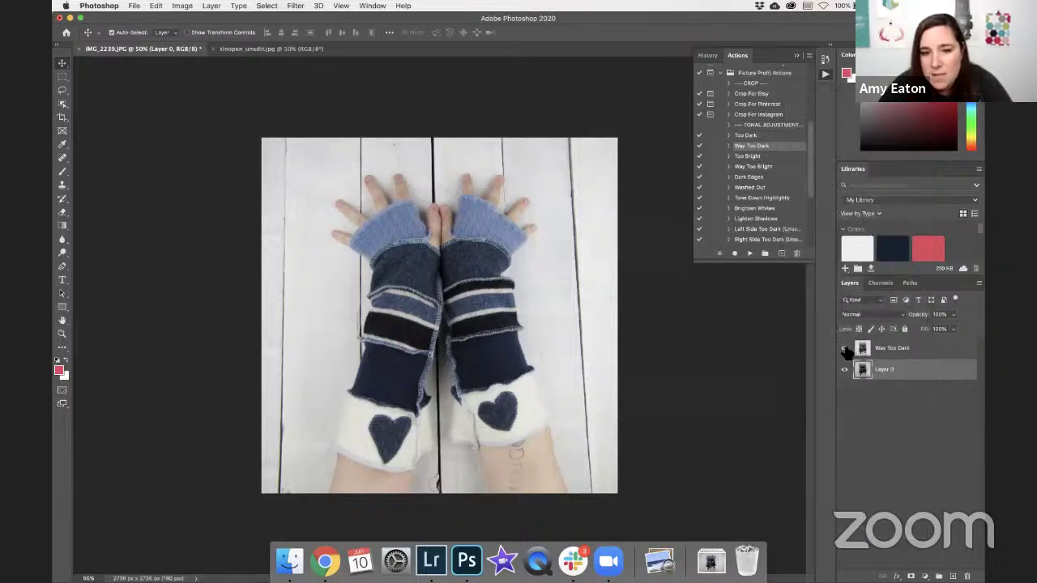
click(845, 349)
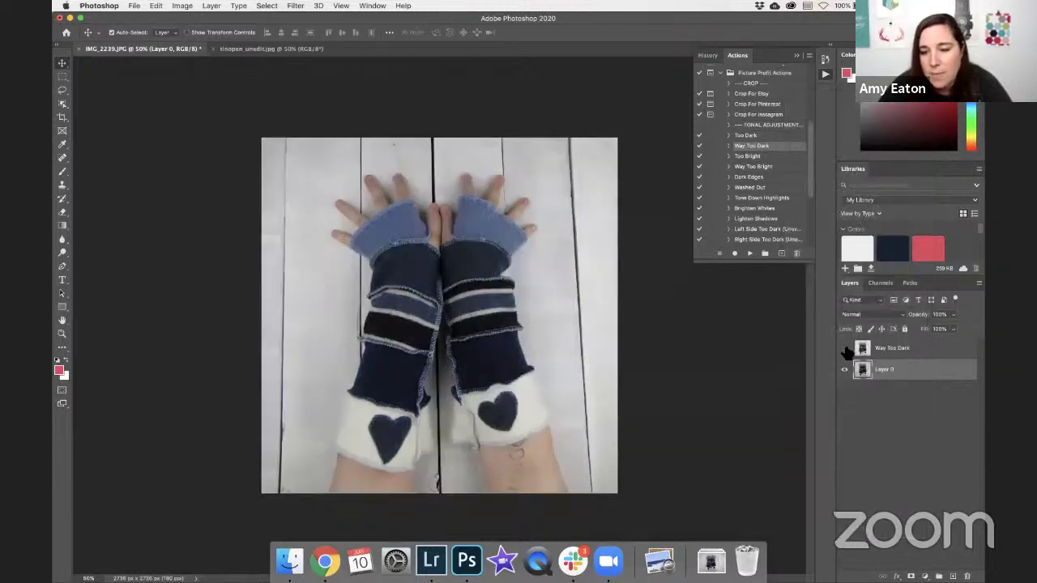
click(845, 348)
click(909, 355)
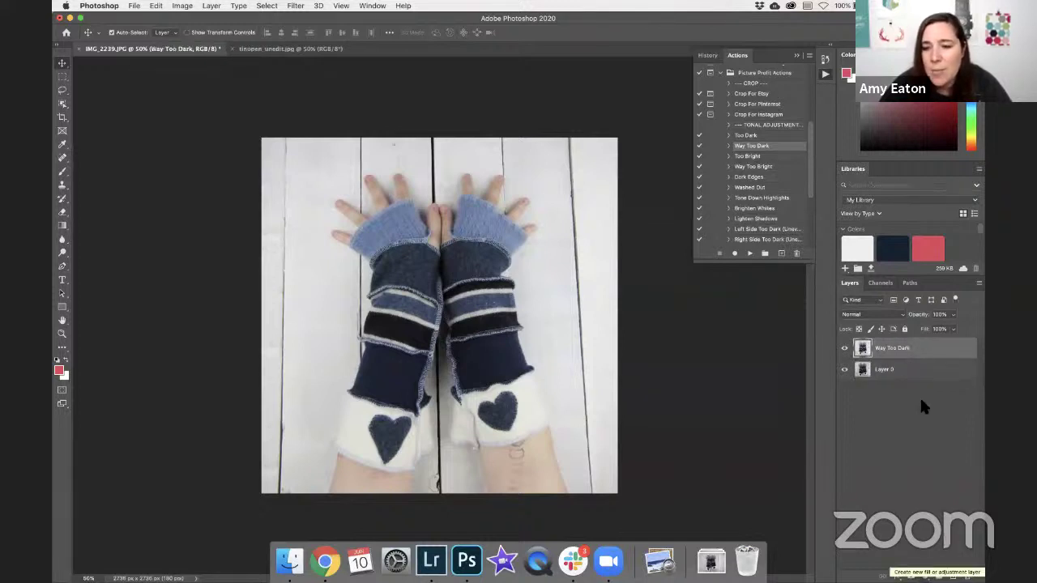
right_click(929, 372)
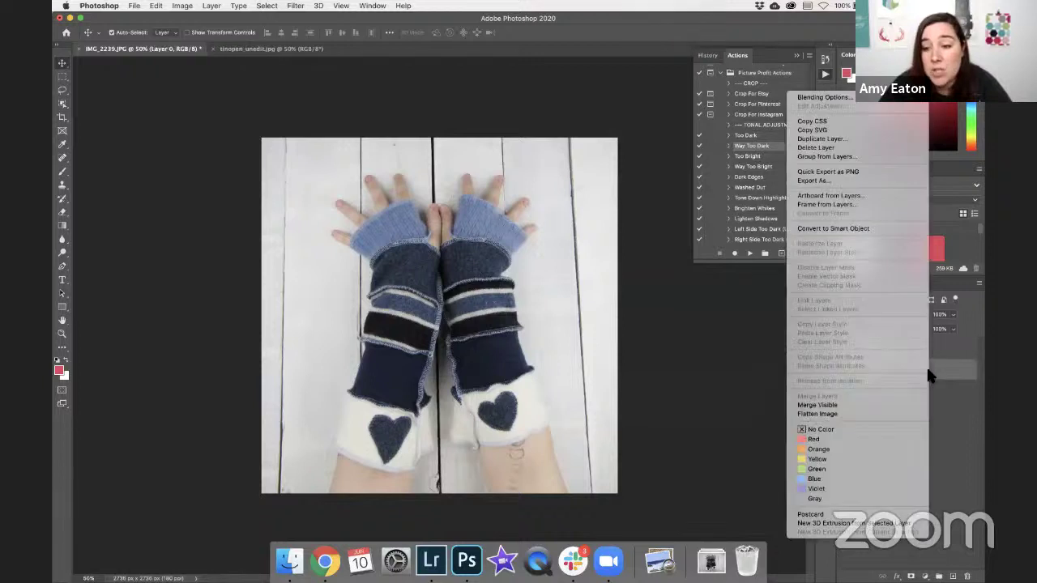
click(835, 405)
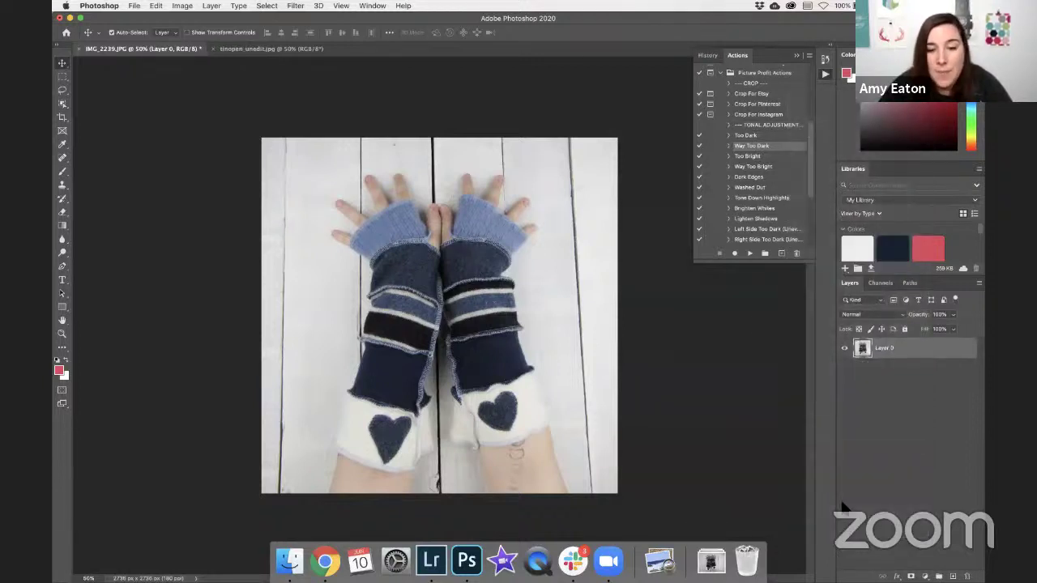
Add a Curves adjustment layer and shape its RGB curve with points that lift the shadows and brighten the highlights slightly
right_click(894, 340)
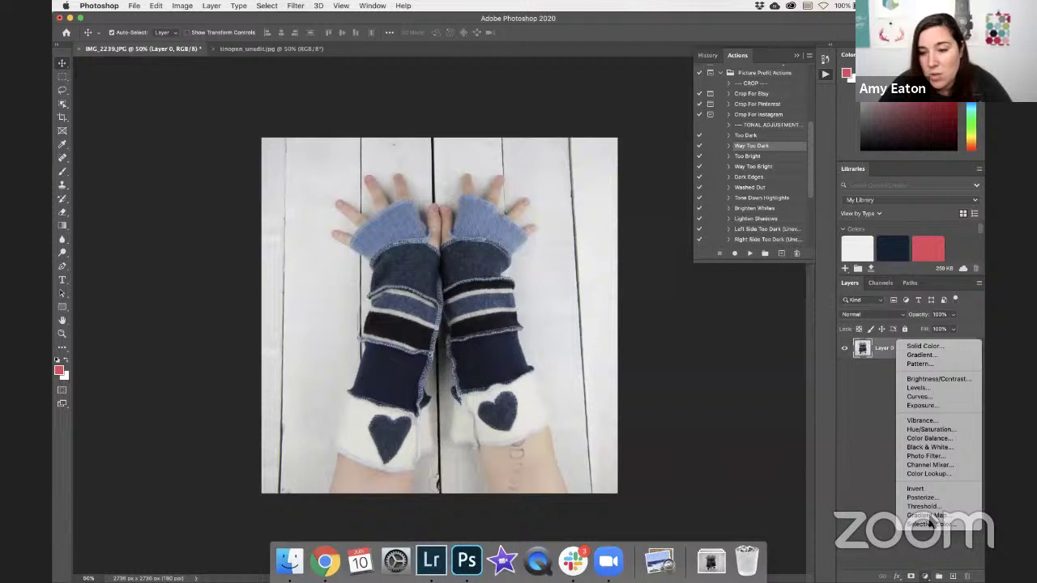
click(956, 397)
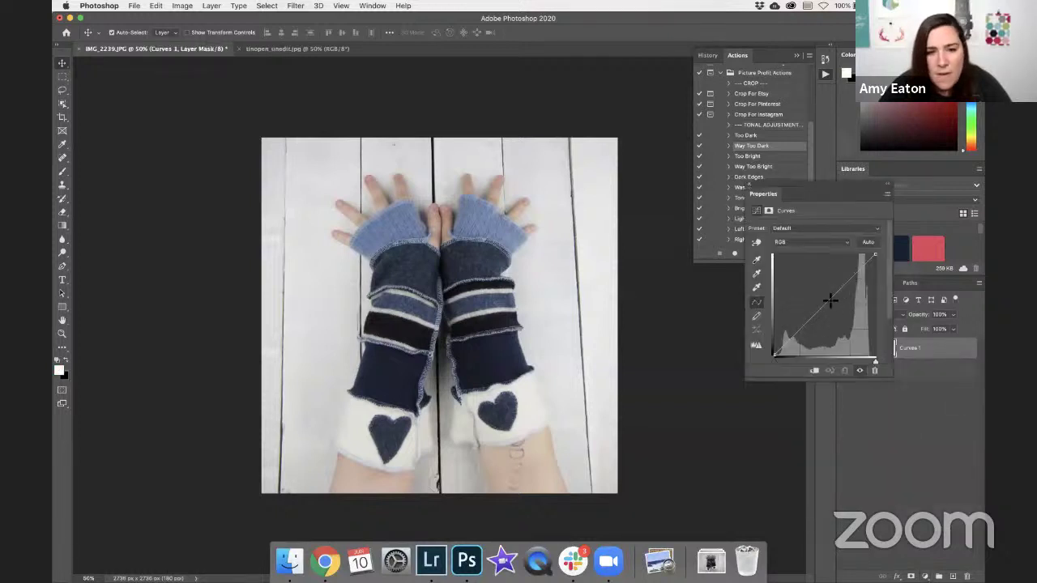
drag(823, 303, 823, 301)
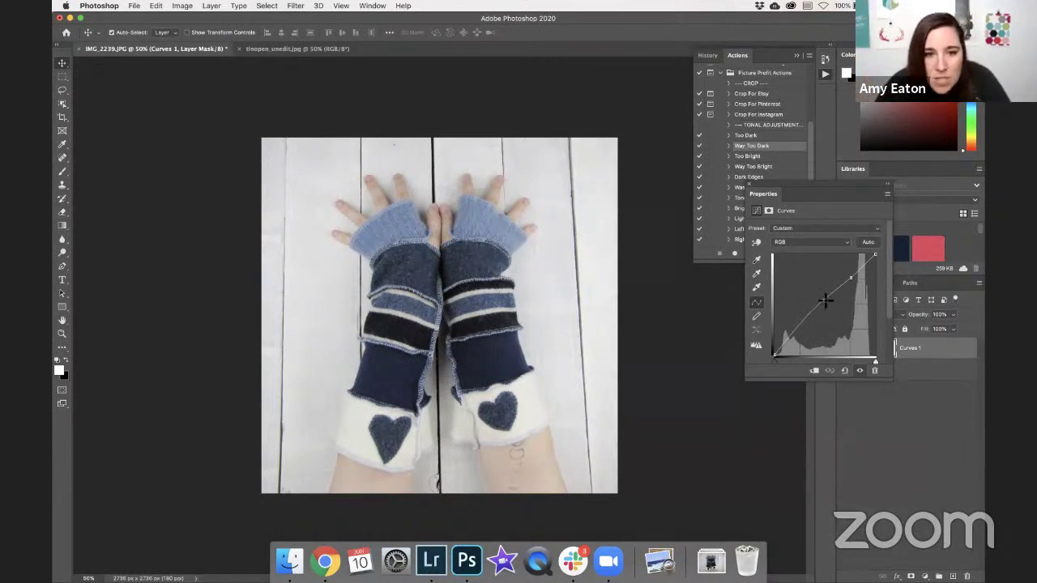
drag(824, 301, 824, 303)
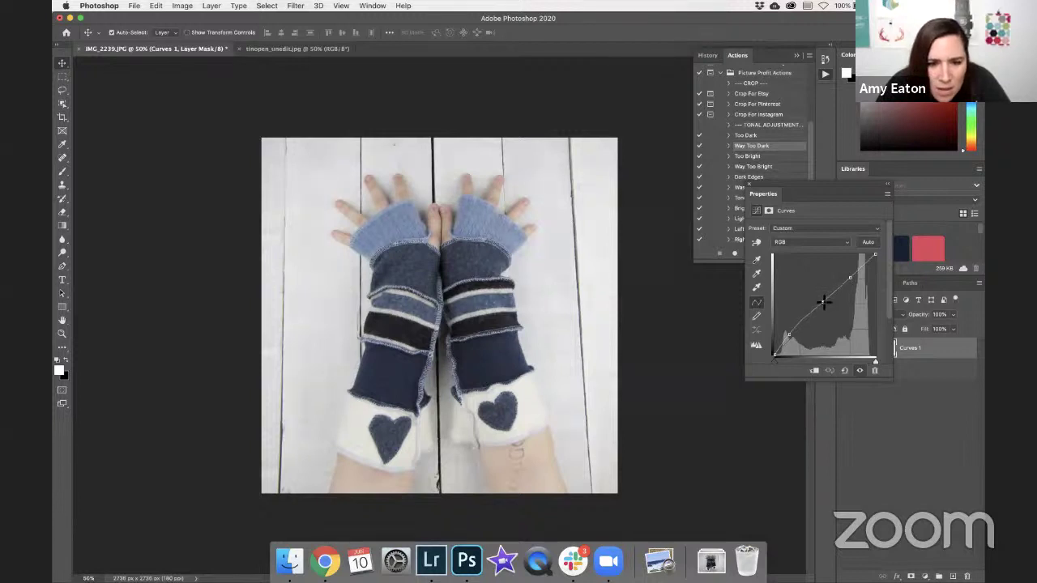
click(776, 355)
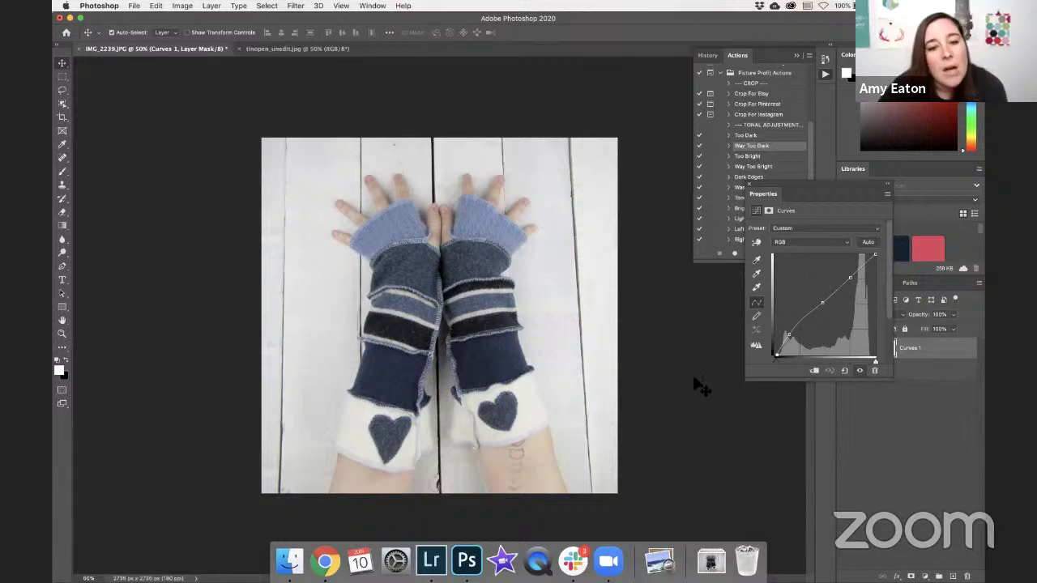
click(845, 278)
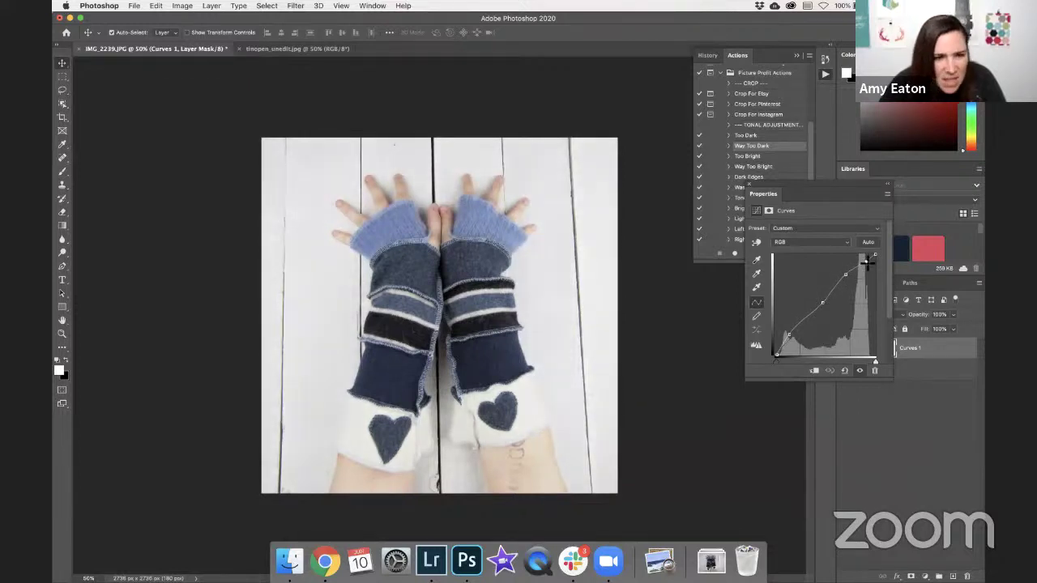
click(866, 263)
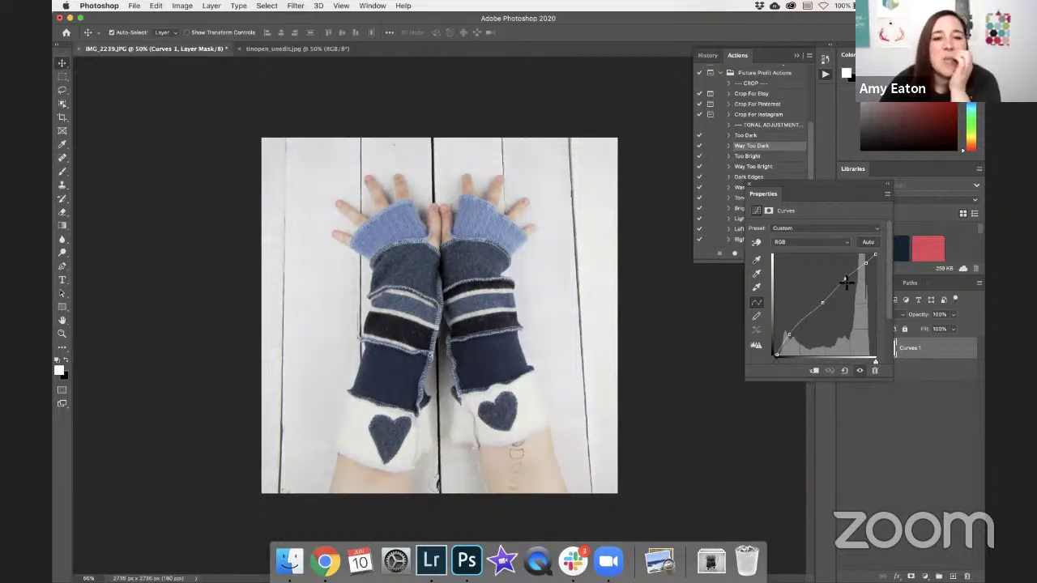
Compare the arm warmers photo with and without the Curves adjustment
click(861, 371)
click(860, 371)
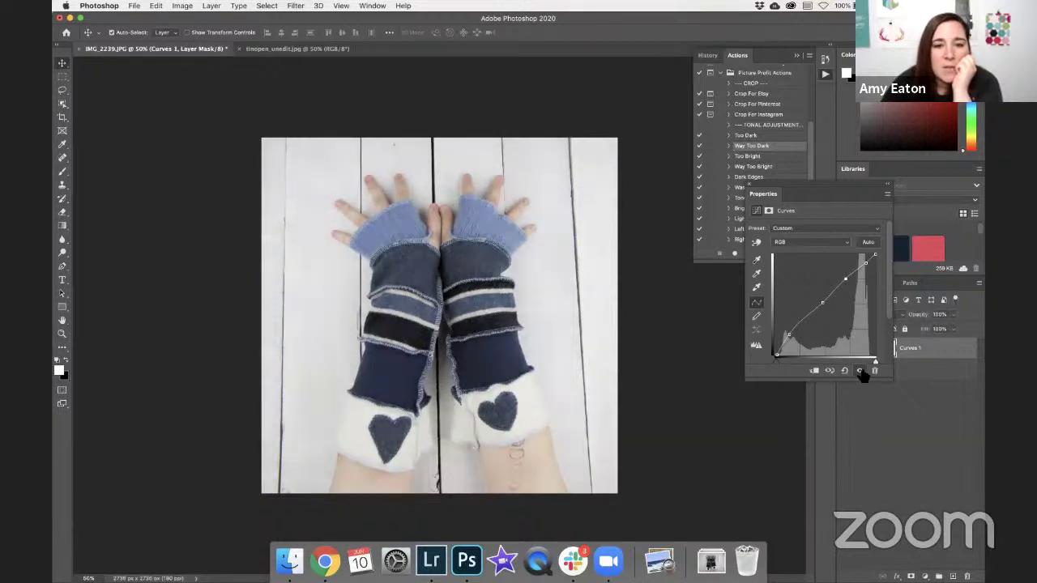
click(860, 371)
click(860, 371)
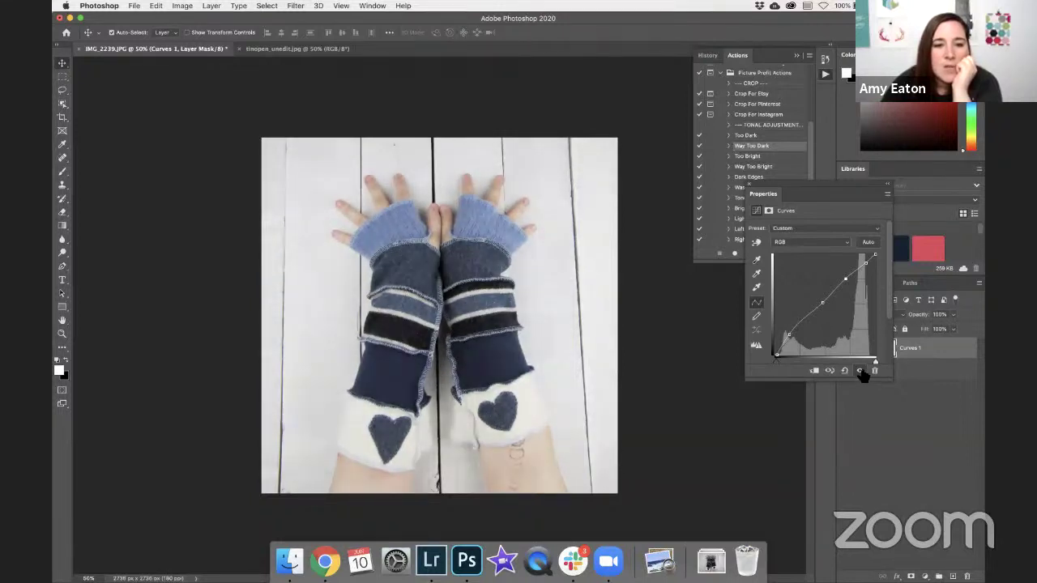
click(860, 371)
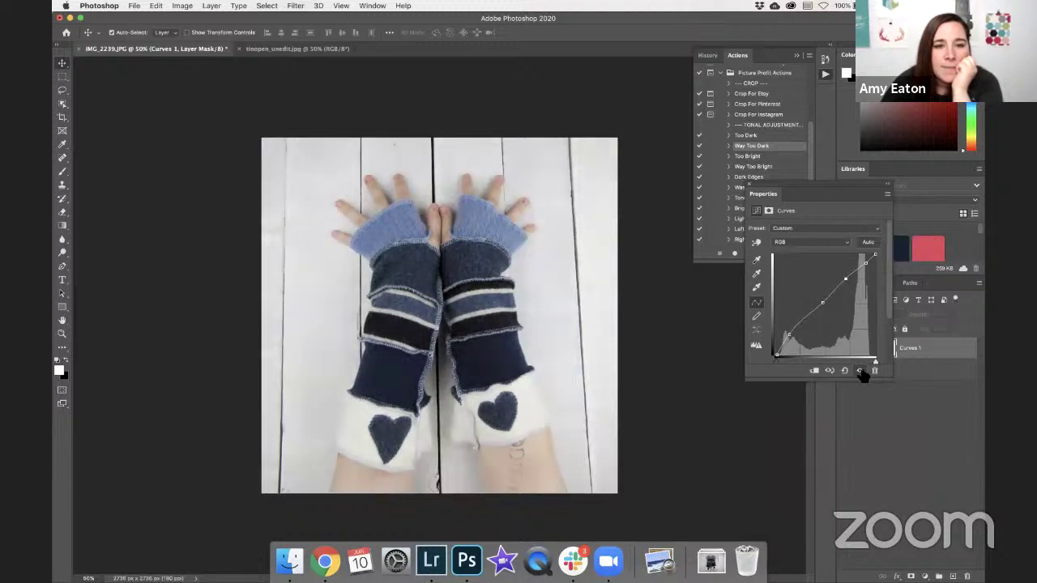
click(860, 371)
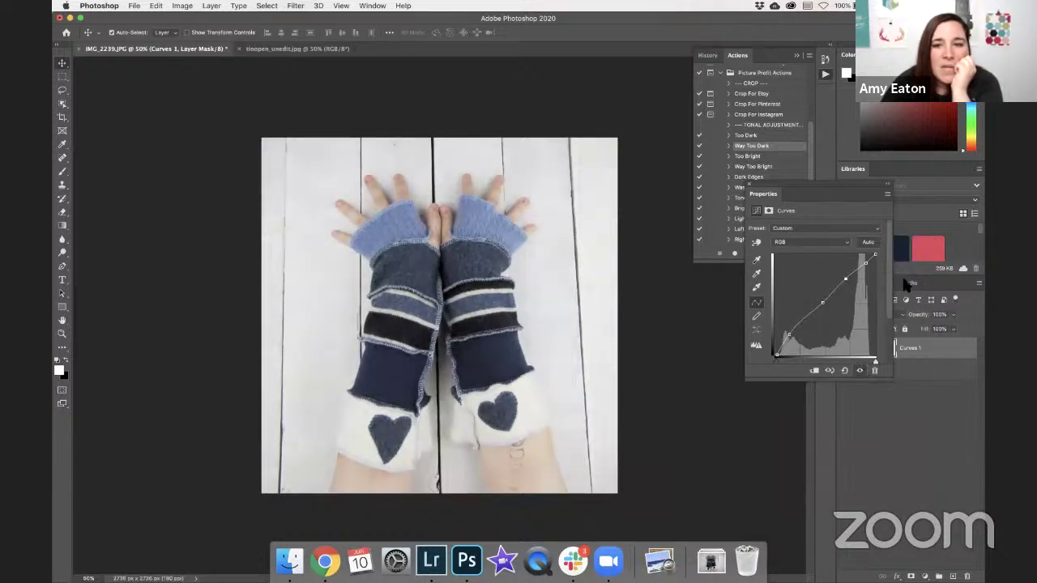
Close the curve settings and merge the Curves adjustment with the photo layer
click(749, 186)
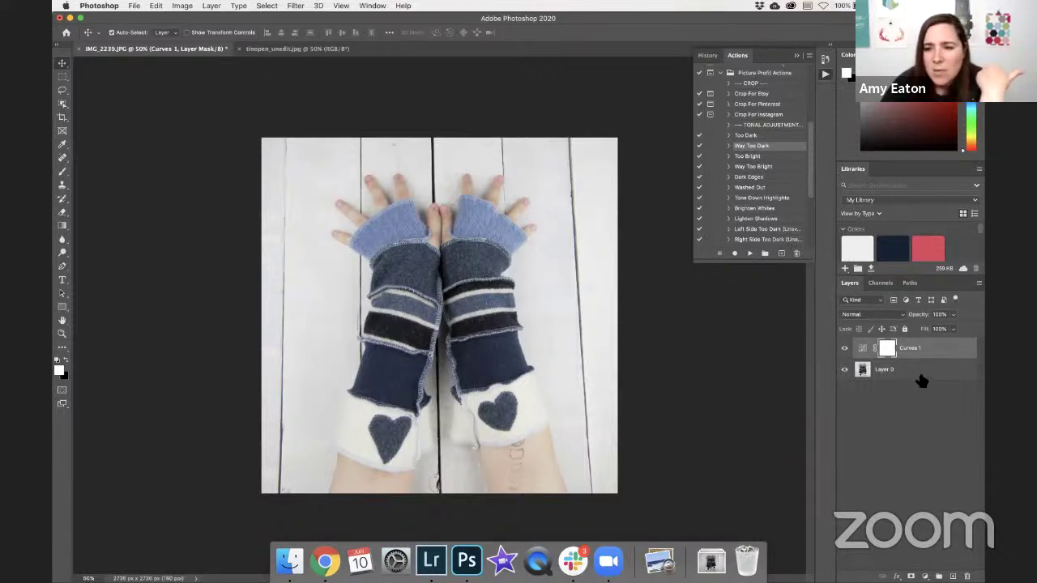
right_click(921, 381)
click(832, 403)
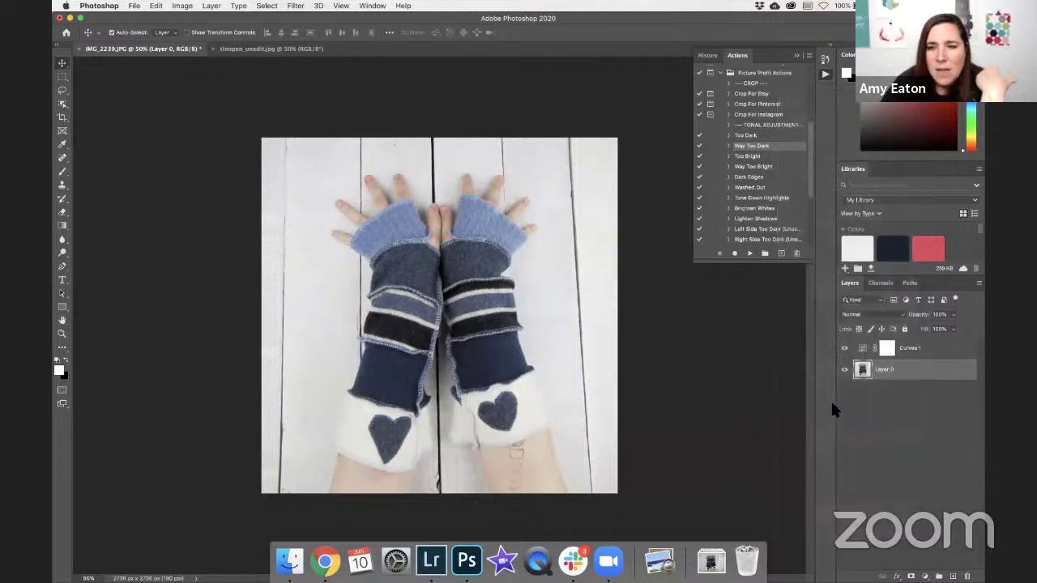
Play the Too Cold (Blue) colour action on the merged arm warmers photo and let it finish
scroll(762, 188, down, 2)
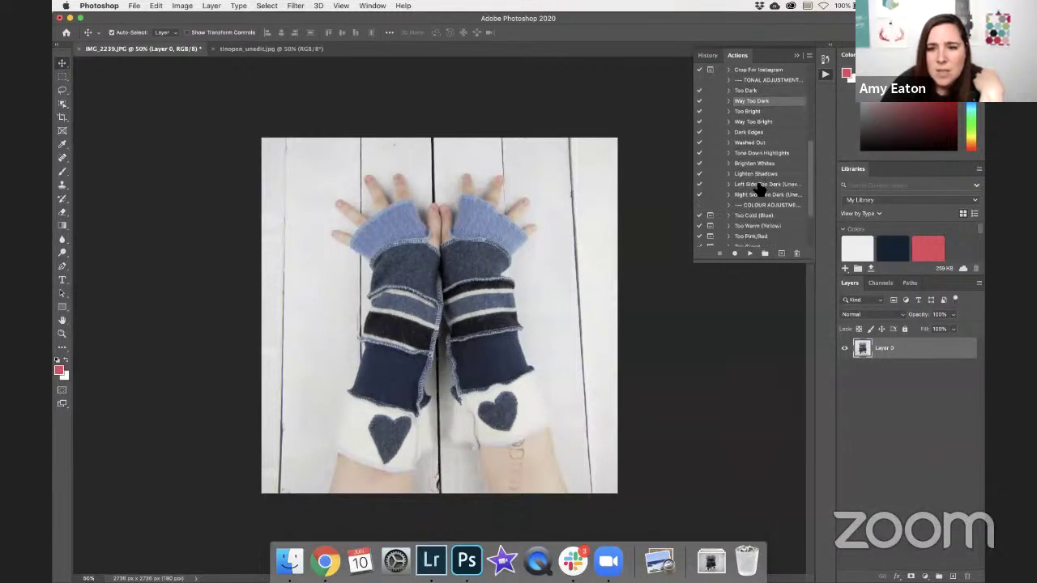
scroll(760, 189, down, 1)
click(753, 202)
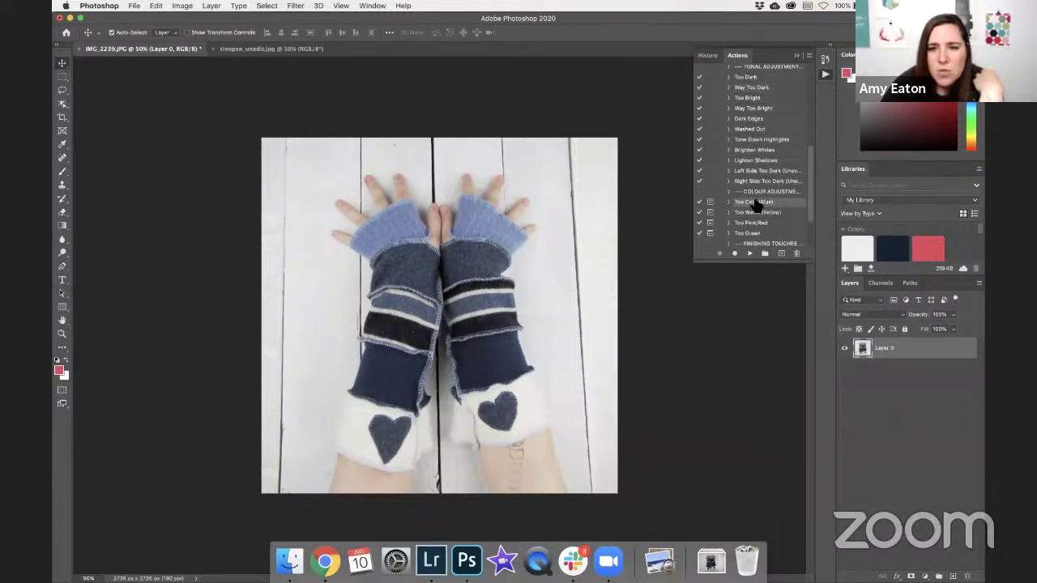
click(750, 254)
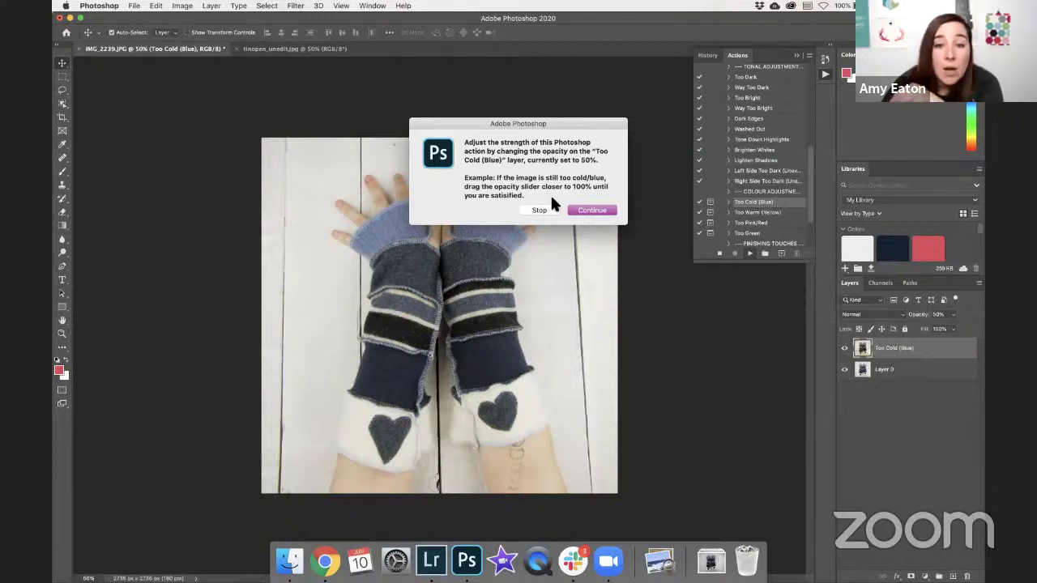
click(590, 212)
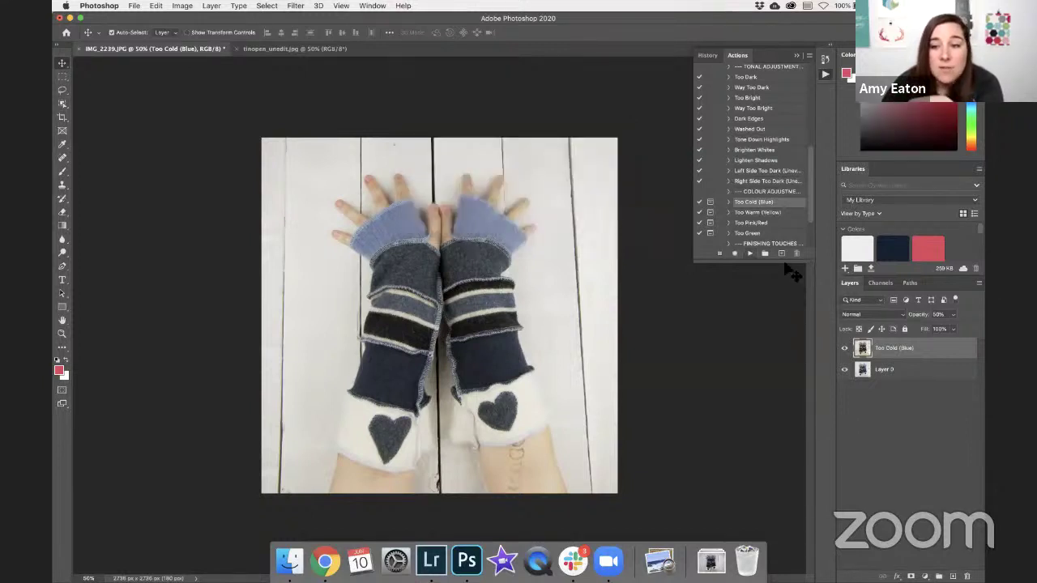
Set the Too Cold (Blue) layer's opacity to 11%, compare the photo with and without it, and hide the actions list
click(952, 315)
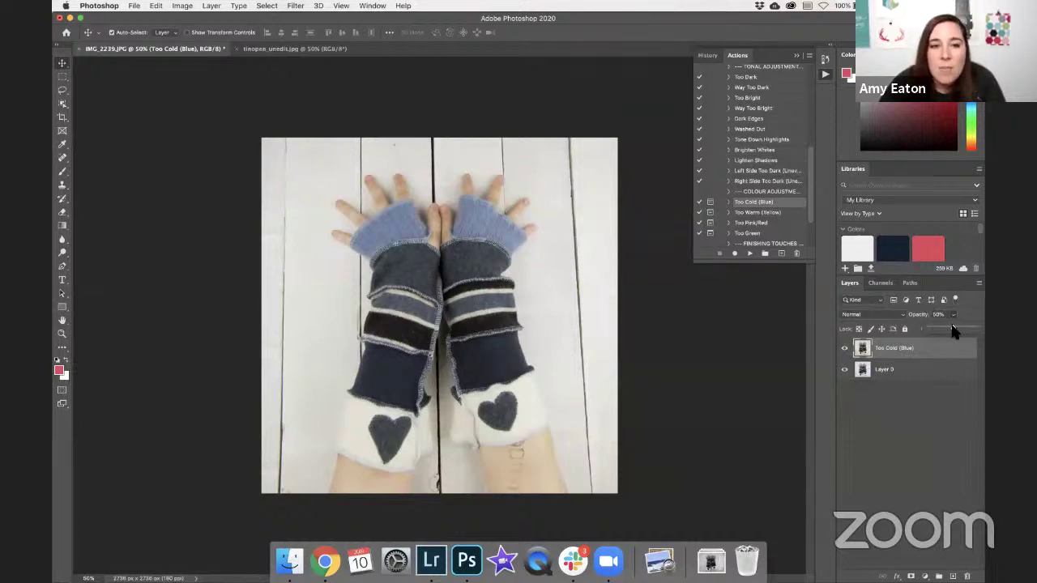
drag(954, 329, 928, 329)
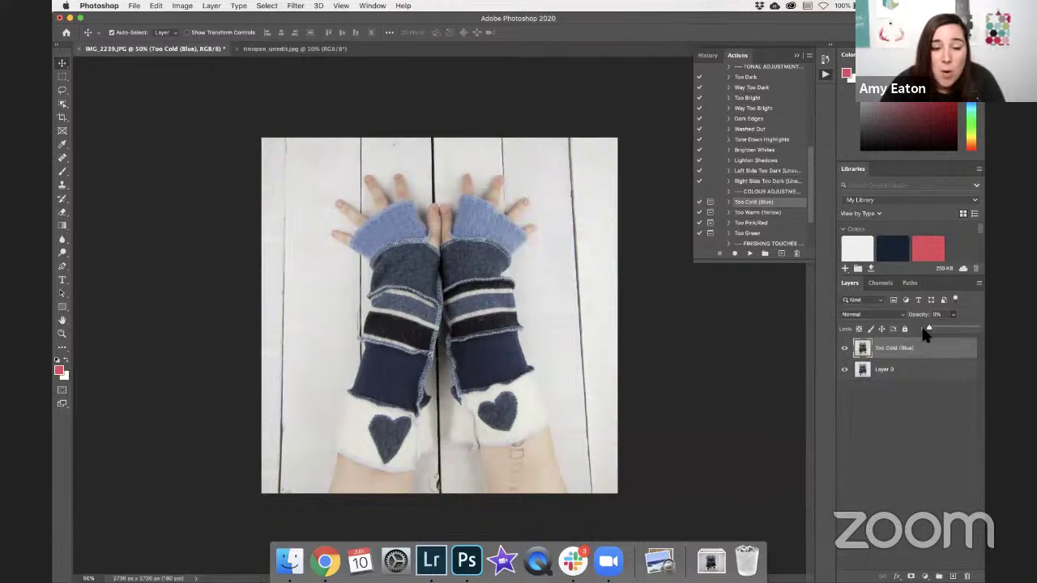
drag(926, 333, 935, 335)
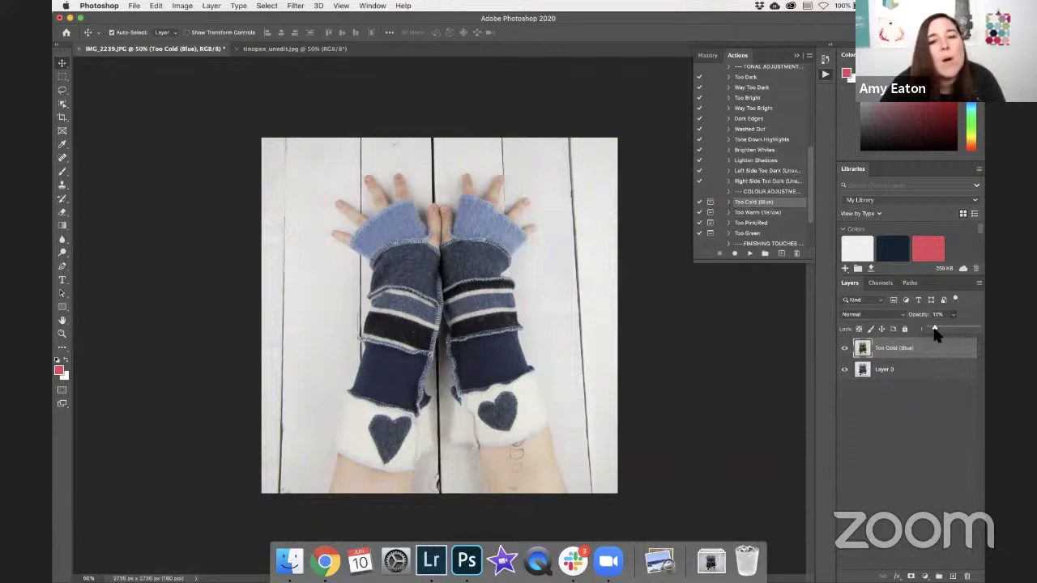
click(940, 400)
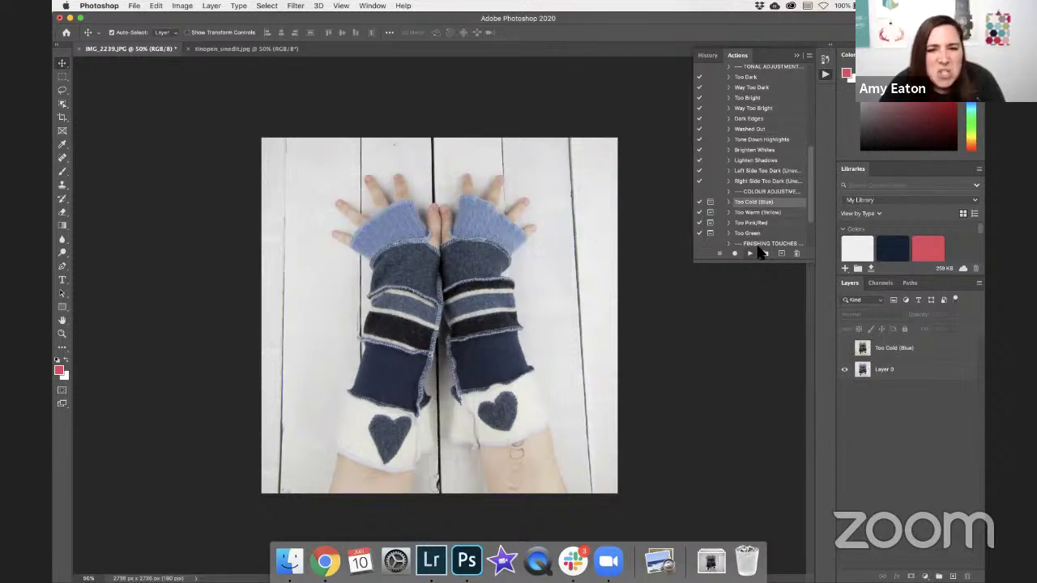
click(845, 348)
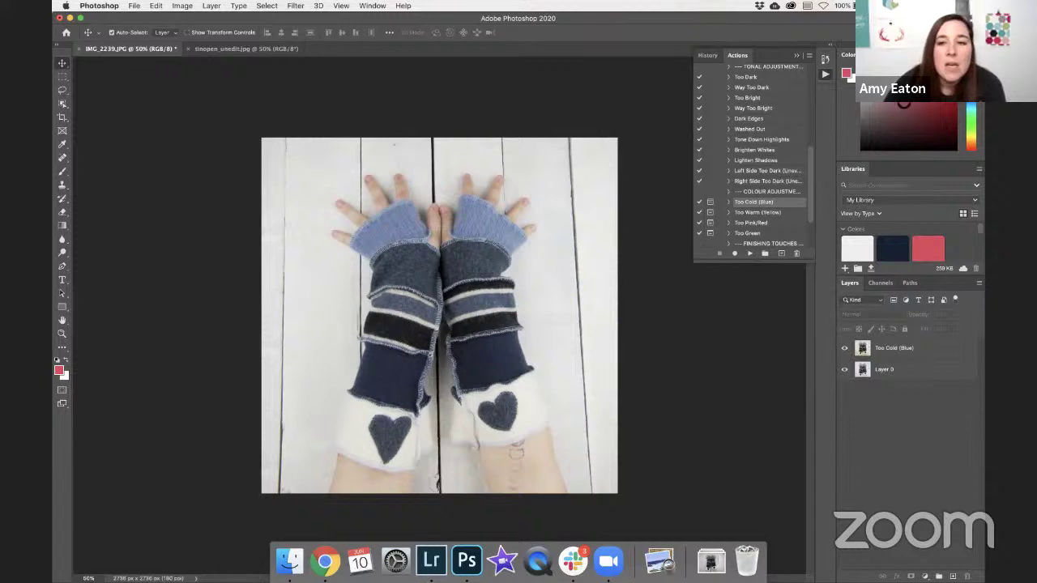
click(825, 75)
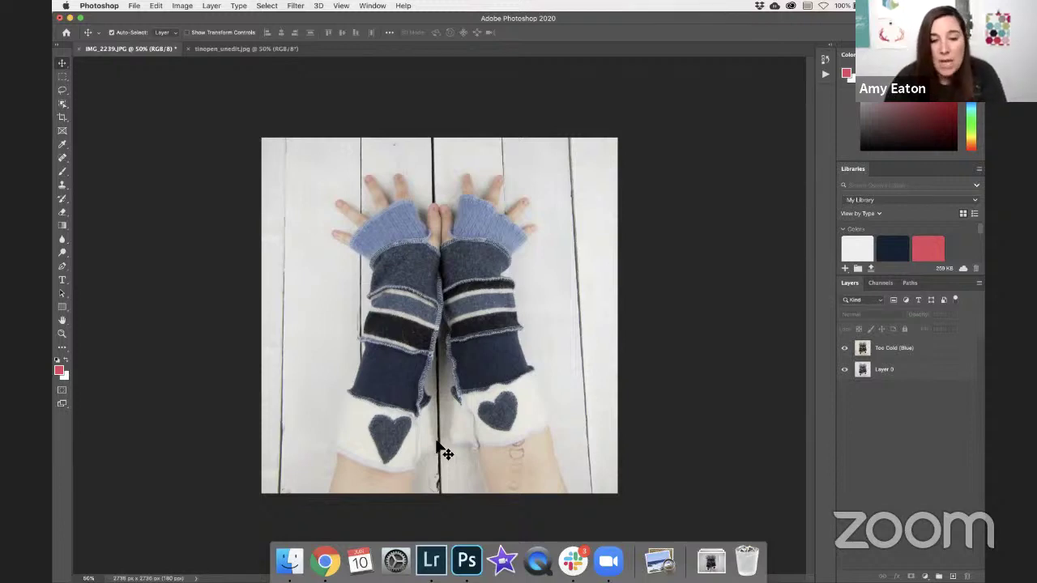
Examine the knit fabric of the arm warmers up close at 200% zoom, and return the photo to 50%
key(super+equal)
key(super+equal)
key(super+equal)
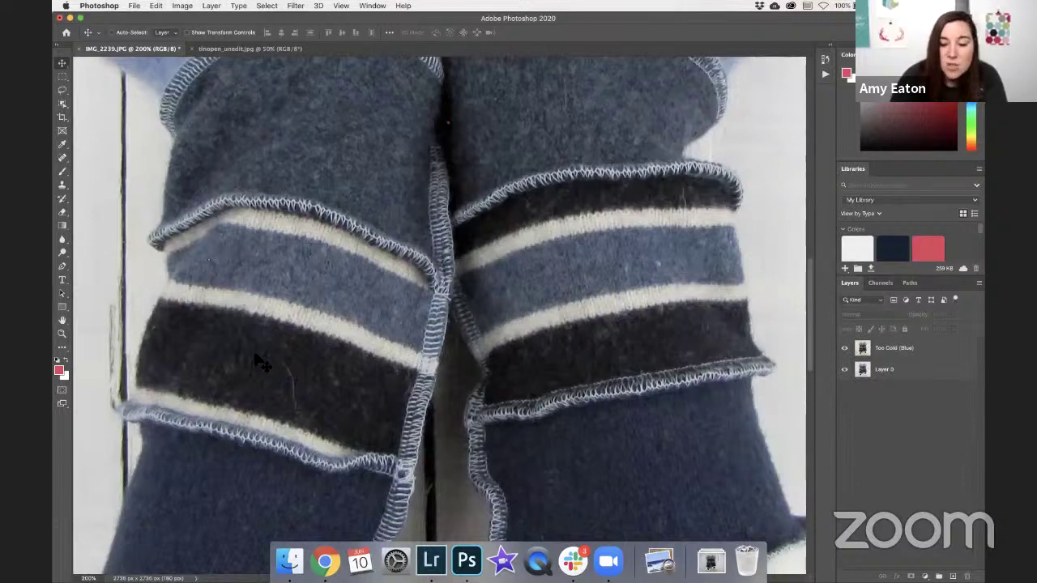
key(super+minus)
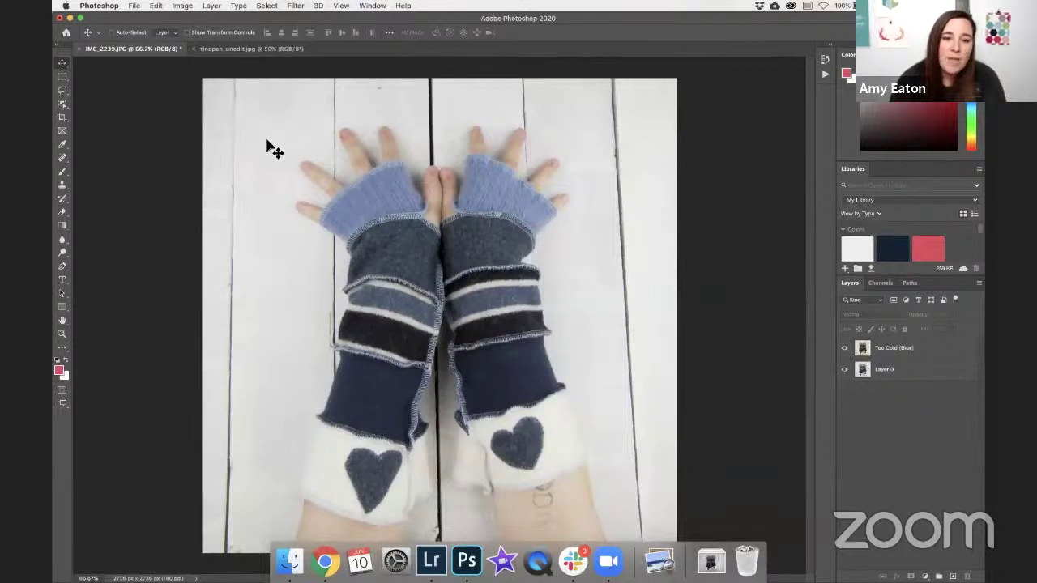
key(super+minus)
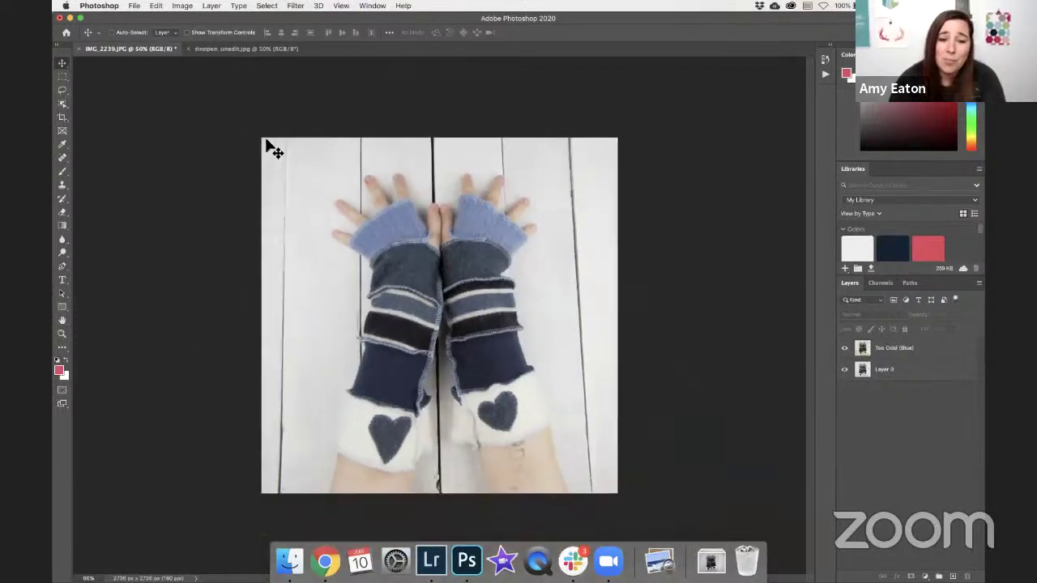